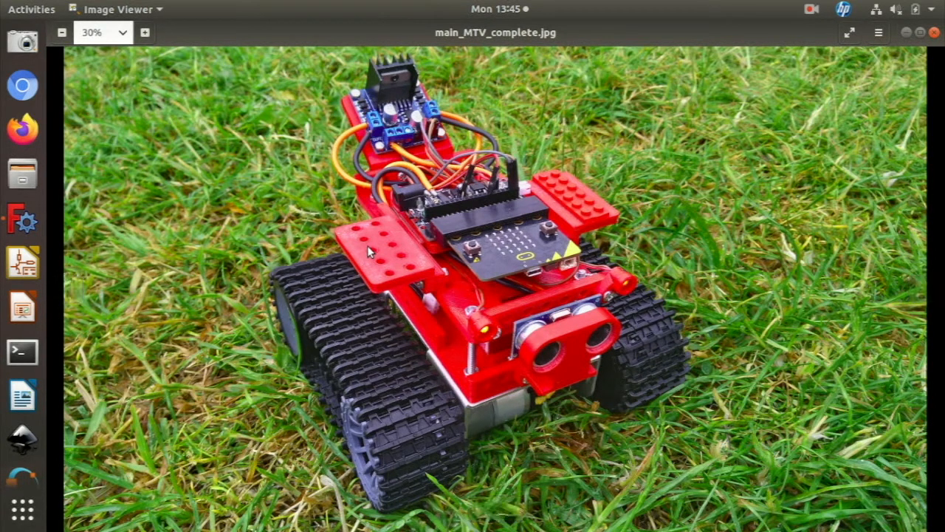
# Step: Switch to FreeCAD and examine the finished pi_zero_mount model from several sides, including its plate, side tab and holes
pyautogui.hotkey('alt', 'Tab')
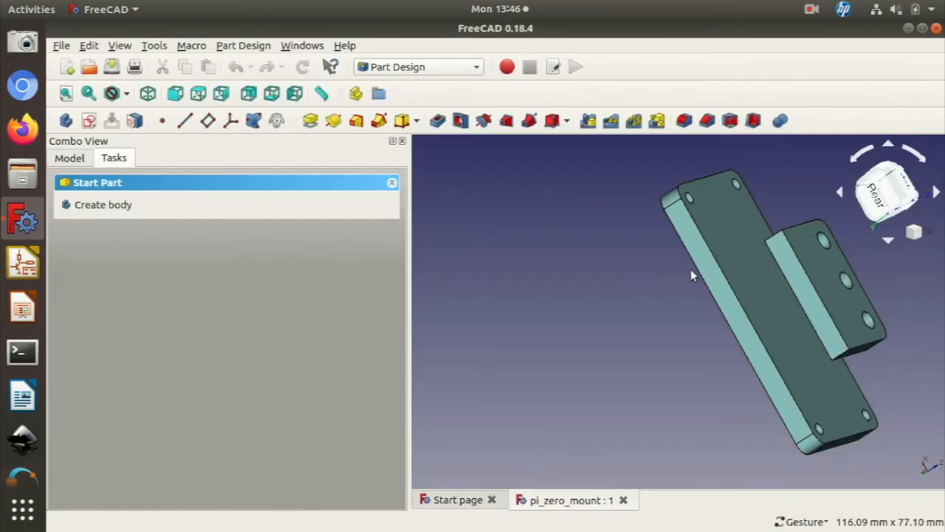
pyautogui.moveTo(622, 297); pyautogui.dragTo(812, 276)
pyautogui.scroll(-6, 795, 295)
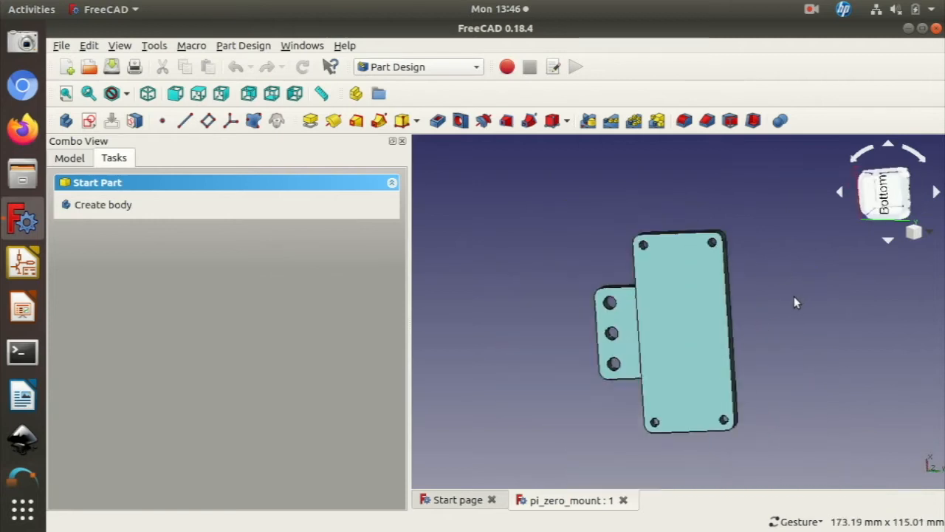
pyautogui.scroll(12, 794, 296)
pyautogui.scroll(-10, 794, 299)
pyautogui.scroll(2, 791, 304)
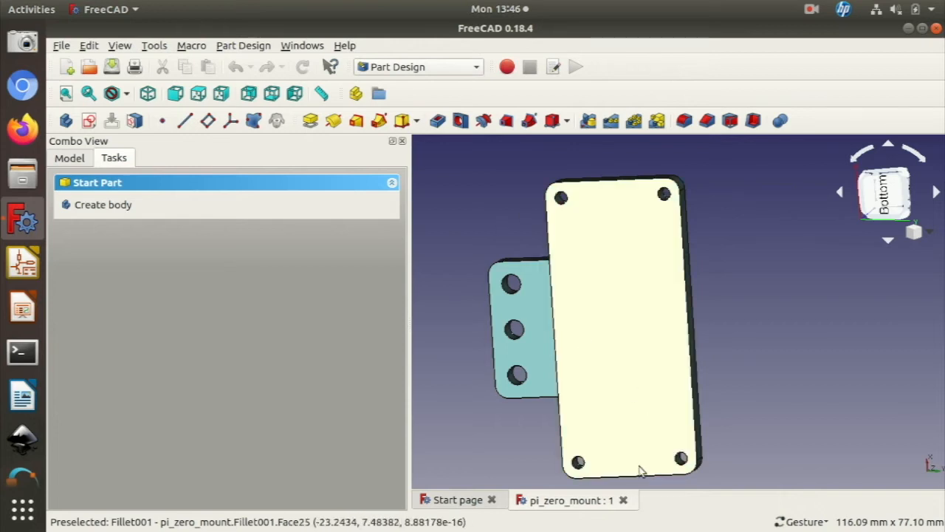
pyautogui.moveTo(755, 401); pyautogui.dragTo(847, 337)
pyautogui.moveTo(611, 354); pyautogui.dragTo(733, 198)
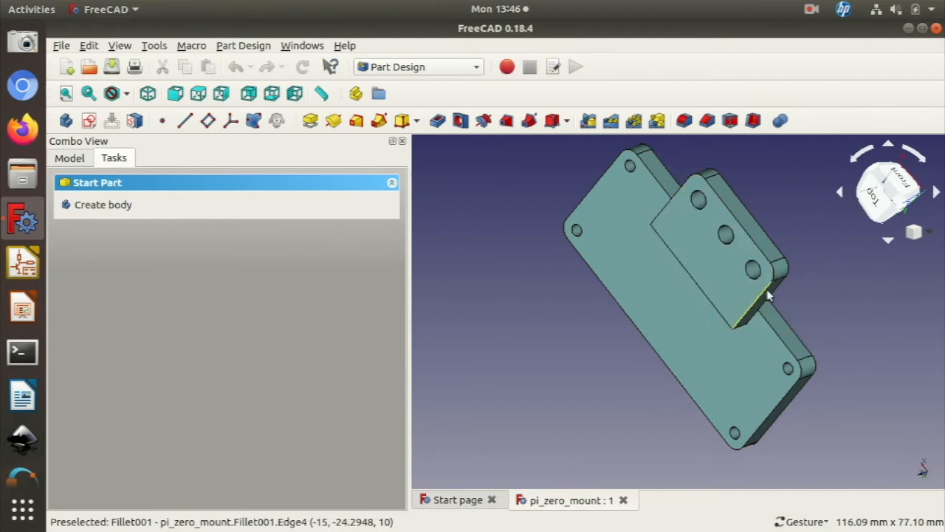
pyautogui.moveTo(795, 282); pyautogui.dragTo(612, 281)
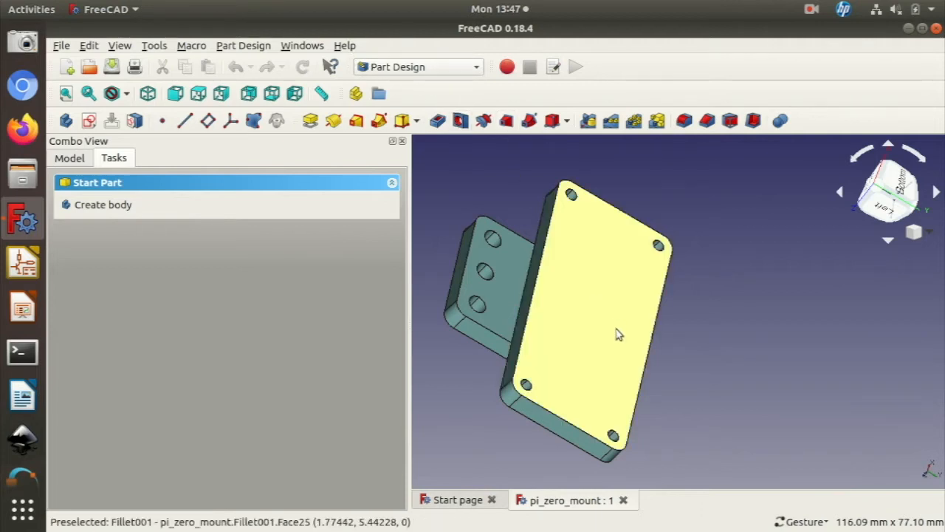
# Step: Close the pi_zero_mount document and create a new document in the Part Design workbench
pyautogui.click(623, 501)
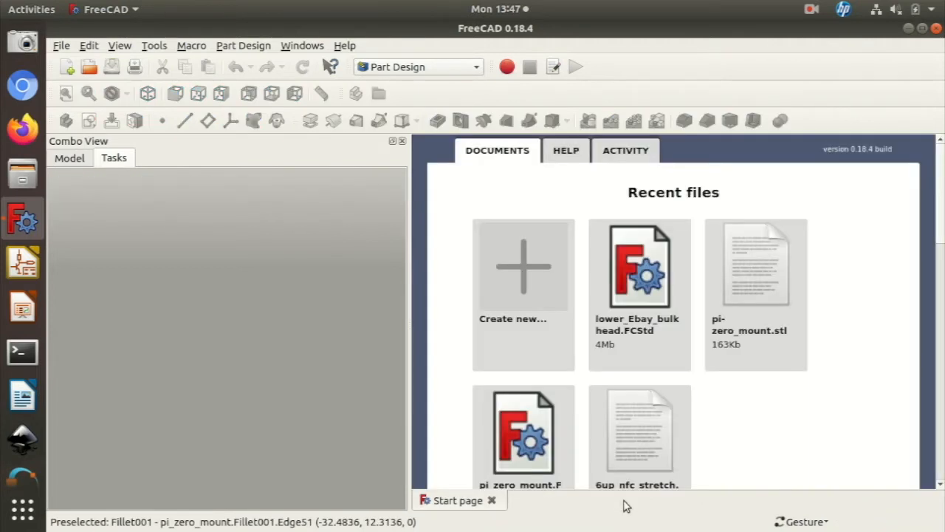
pyautogui.click(534, 269)
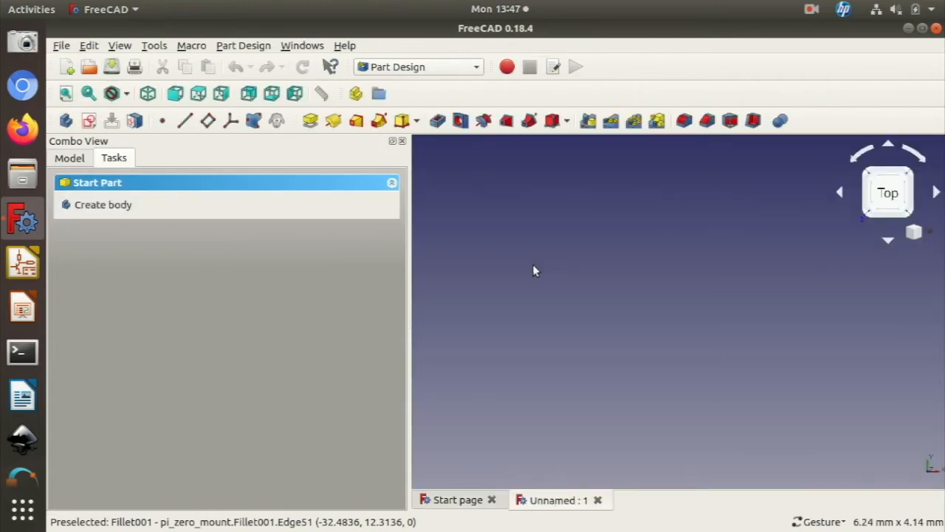
pyautogui.click(413, 68)
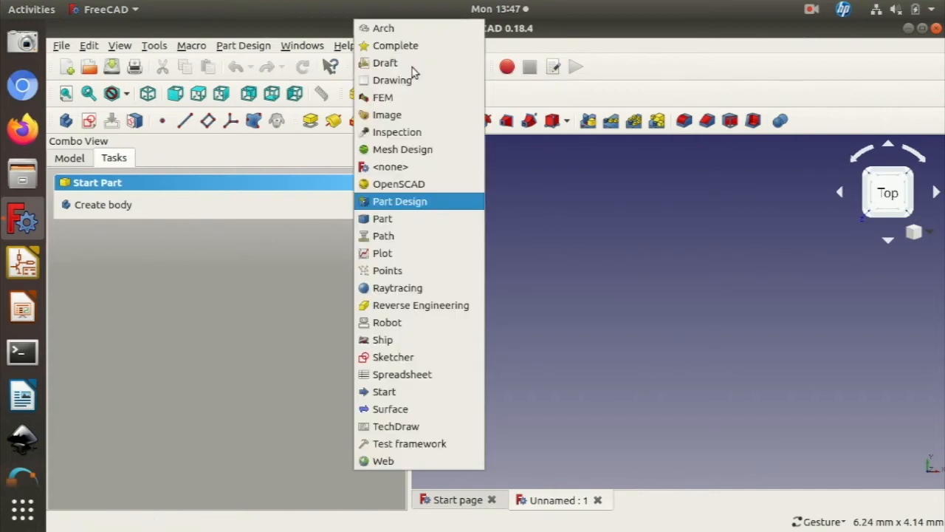
pyautogui.click(399, 202)
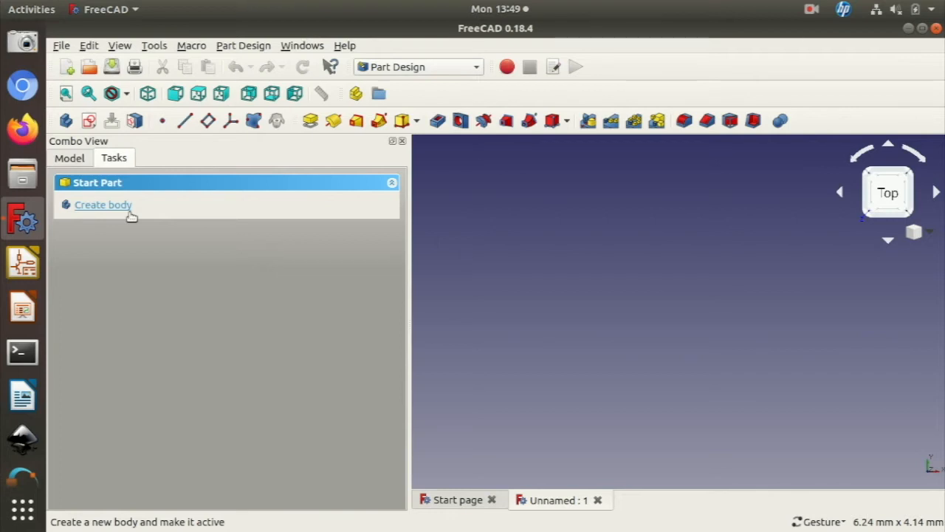
# Step: Create a body and start a new sketch on its XY_Plane
pyautogui.click(131, 214)
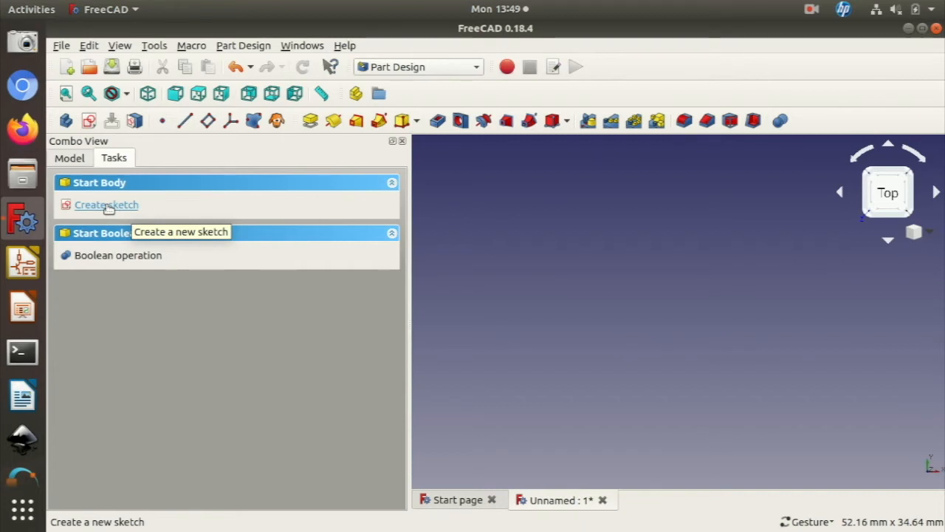
pyautogui.click(108, 207)
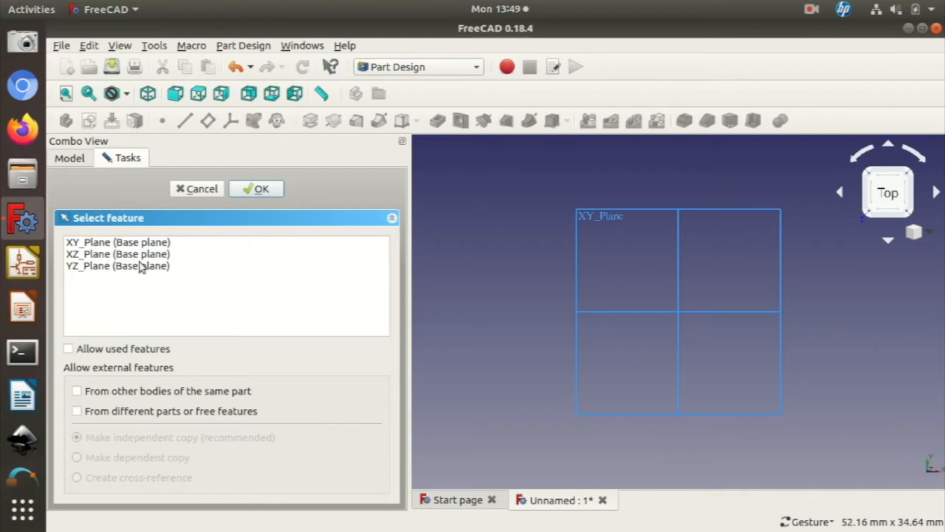
pyautogui.click(94, 244)
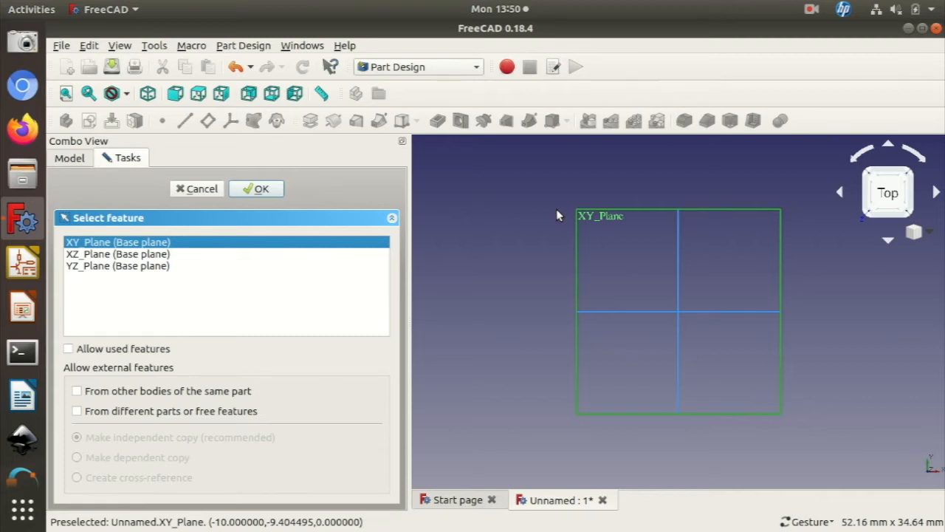
pyautogui.click(262, 189)
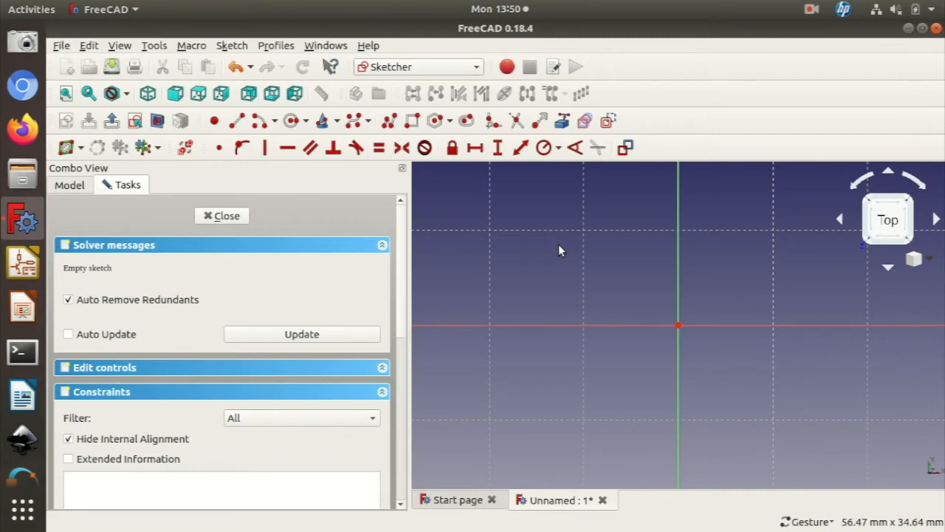
# Step: Check the board dimensions in the pi_zero.png drawing in Image Viewer, then return to the sketch in FreeCAD
pyautogui.hotkey('alt', 'Tab')
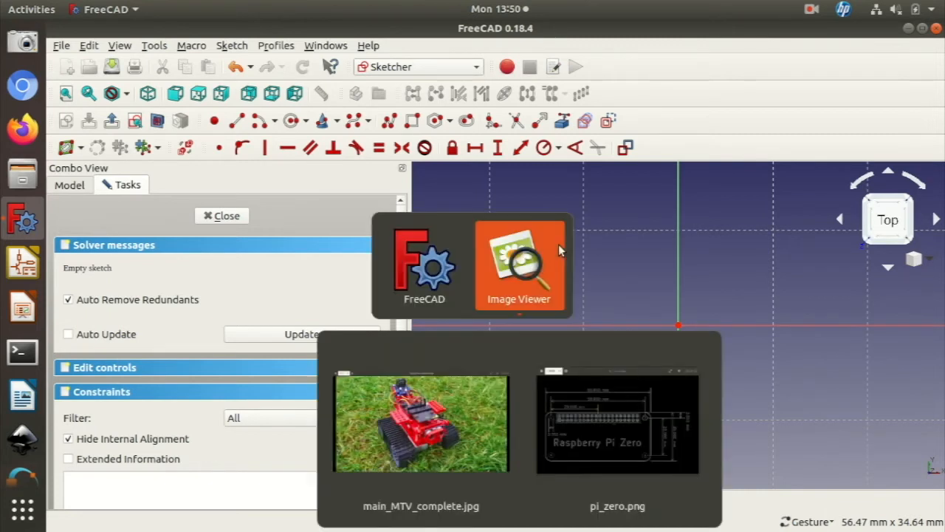
pyautogui.hotkey('alt', 'Down')
pyautogui.hotkey('alt', 'Right')
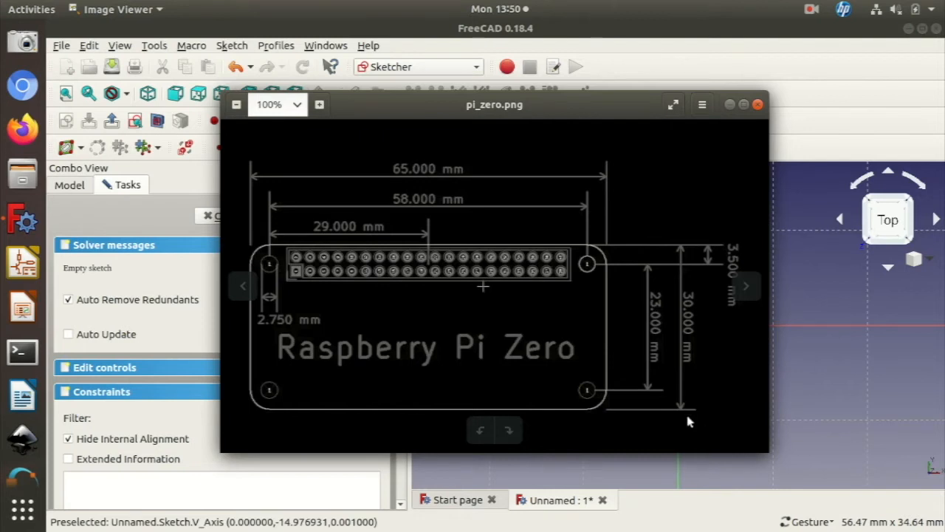
pyautogui.click(729, 104)
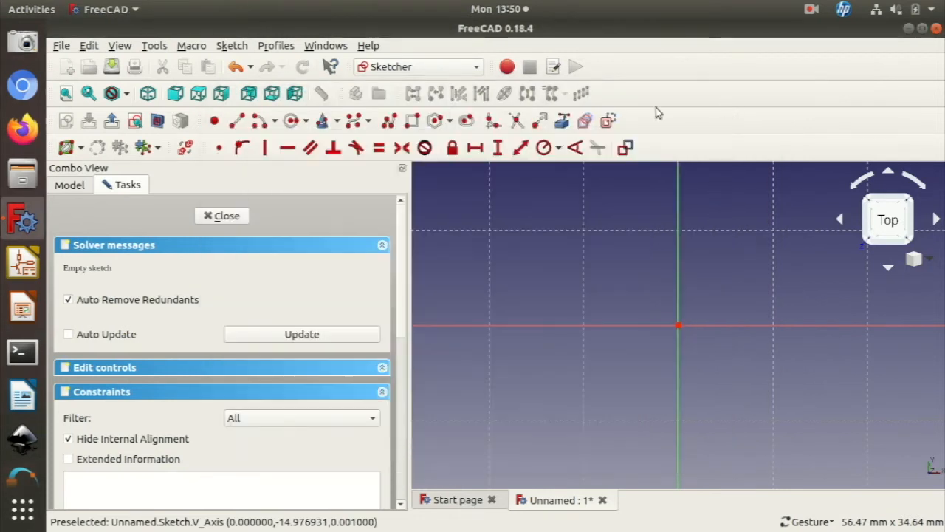
# Step: Sketch a rectangle enclosing the origin and shift it sideways so it sits more evenly across the vertical axis
pyautogui.click(412, 122)
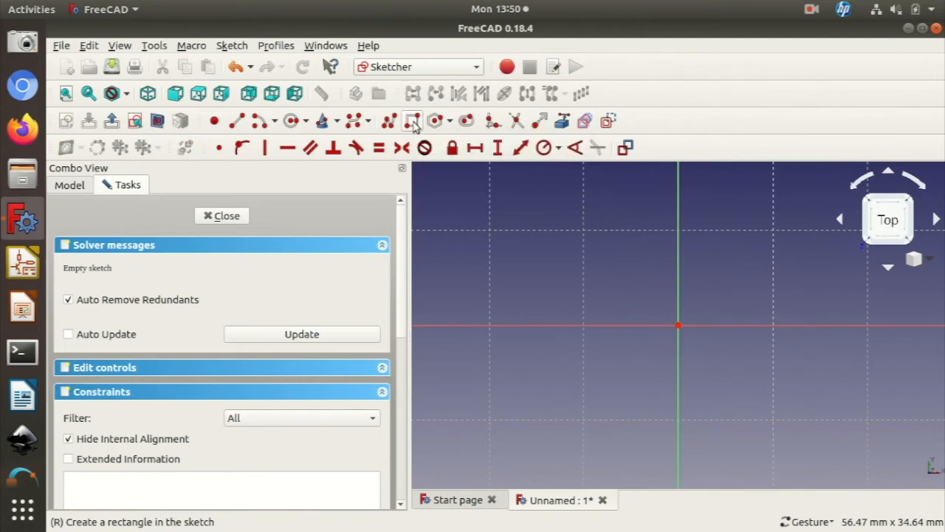
pyautogui.click(574, 231)
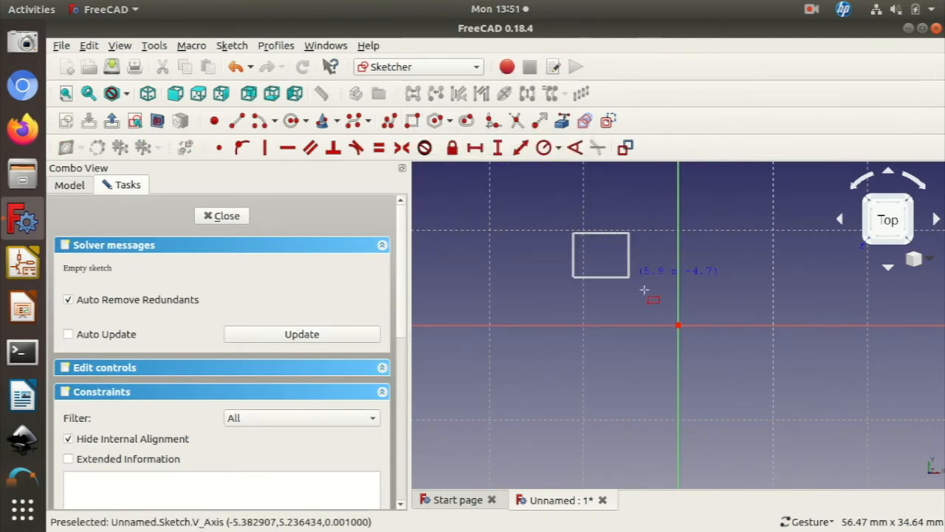
pyautogui.click(854, 418)
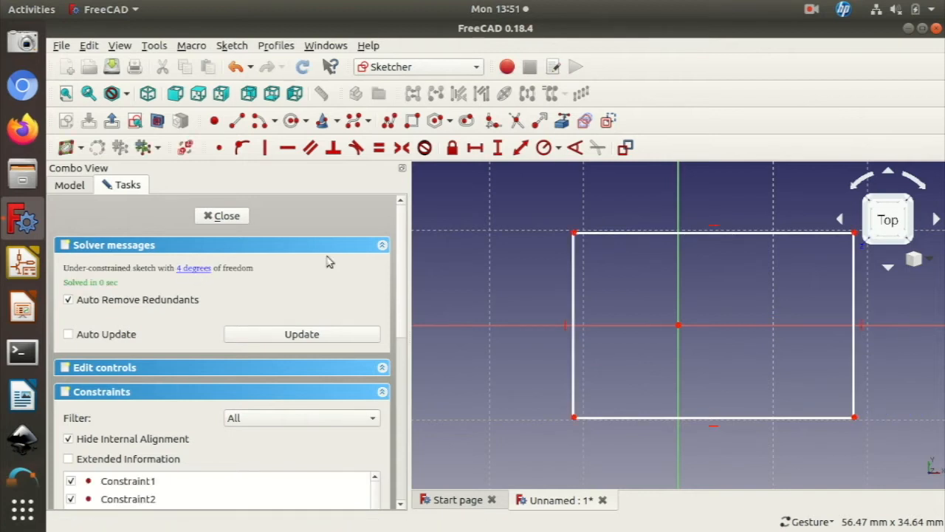
pyautogui.moveTo(794, 232); pyautogui.dragTo(744, 239)
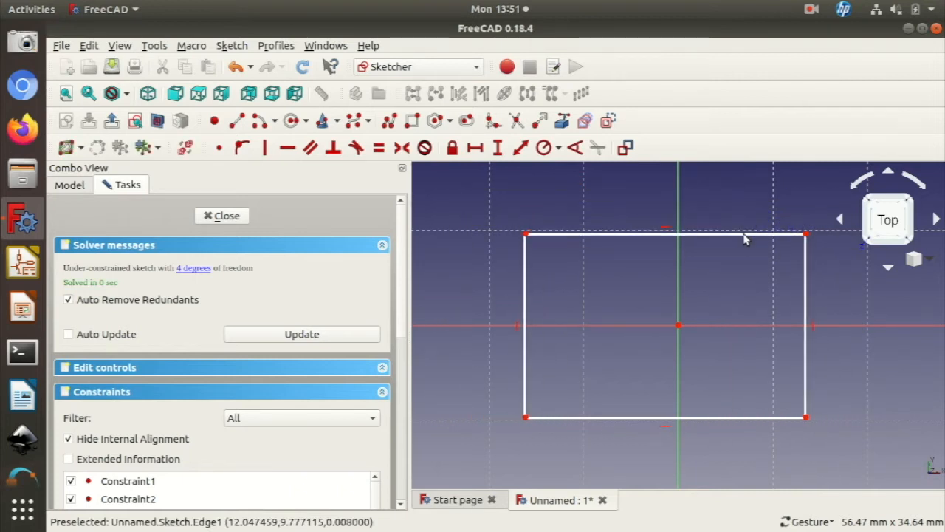
# Step: Constrain the rectangle's two upper corners symmetrically about the vertical axis and test it by moving the upper-right corner
pyautogui.click(807, 235)
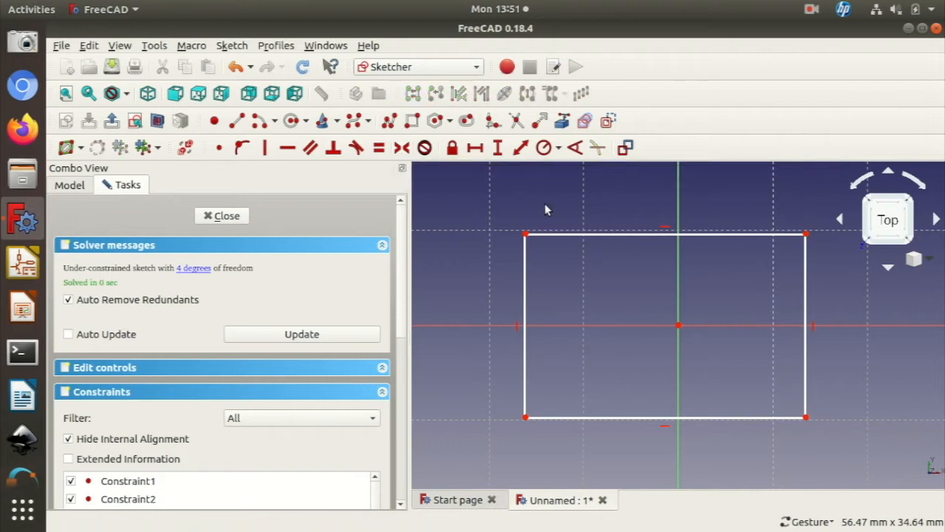
pyautogui.click(807, 234)
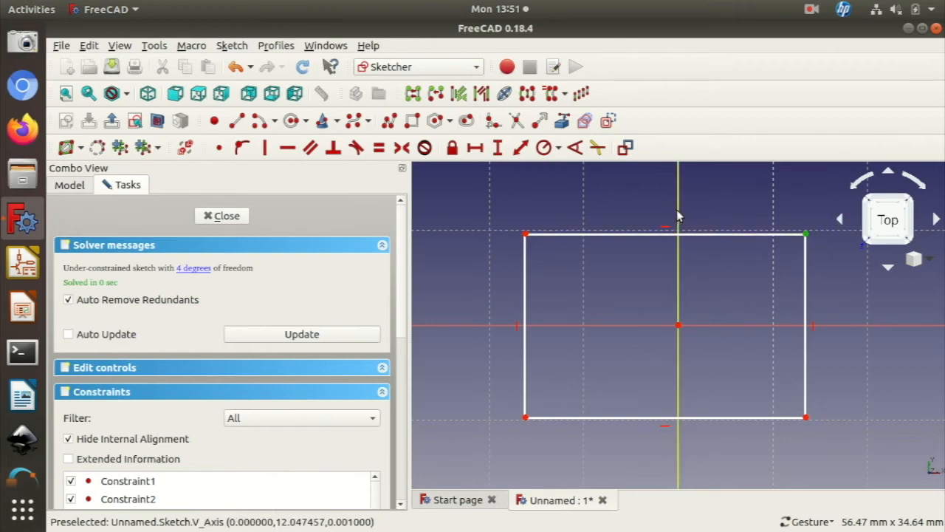
pyautogui.click(525, 235)
pyautogui.click(402, 147)
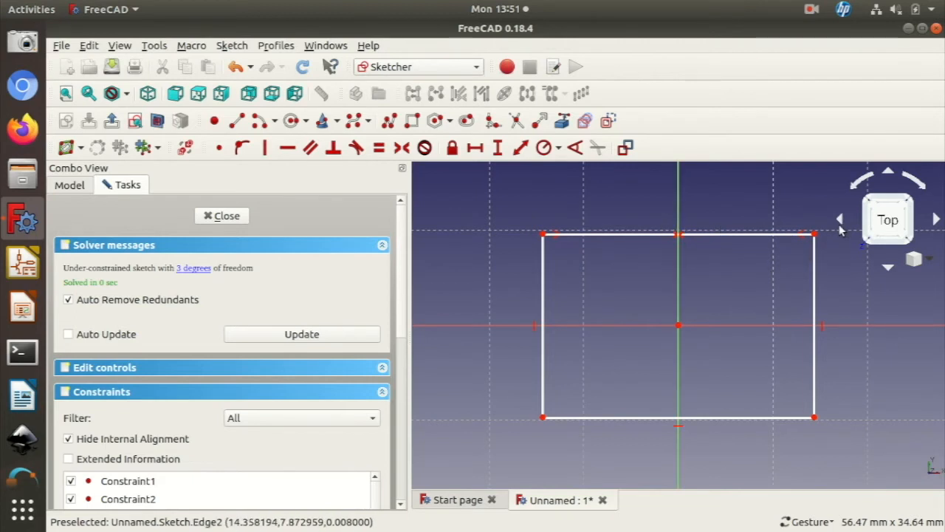
pyautogui.moveTo(814, 234)
pyautogui.mouseDown()
pyautogui.moveTo(761, 257)
pyautogui.moveTo(750, 246)
pyautogui.moveTo(875, 317)
pyautogui.moveTo(795, 147)
pyautogui.moveTo(760, 226)
pyautogui.moveTo(772, 244)
pyautogui.moveTo(796, 247)
pyautogui.moveTo(809, 279)
pyautogui.moveTo(806, 218)
pyautogui.mouseUp()
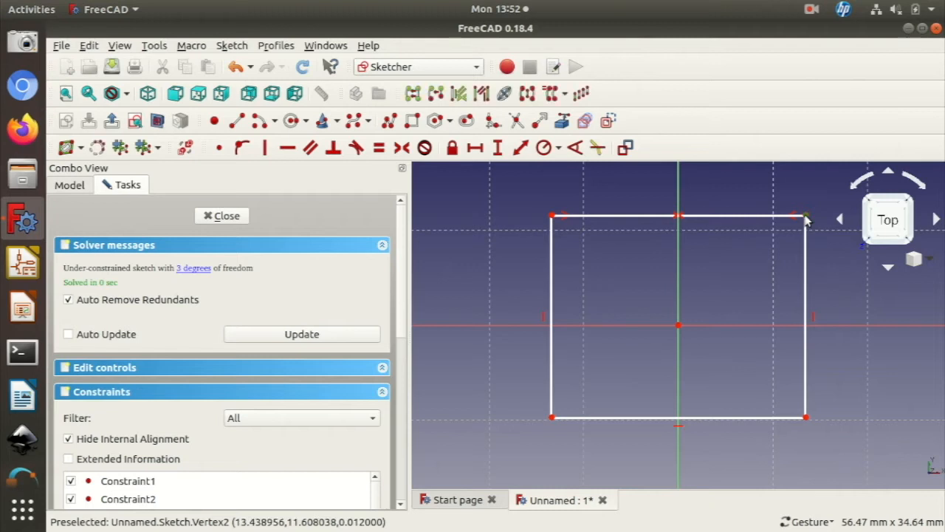
# Step: Constrain the rectangle's two right corners symmetrically about the horizontal axis and test it by moving the lower-right corner
pyautogui.click(850, 325)
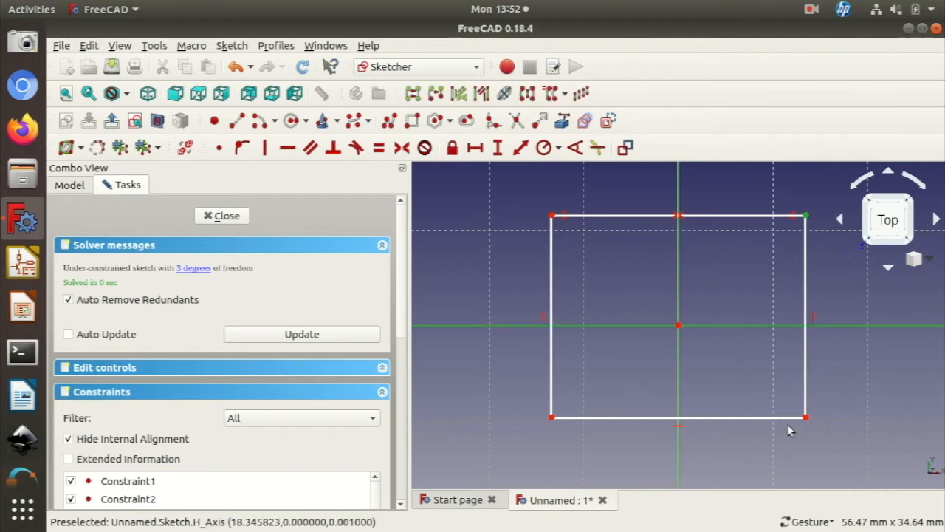
pyautogui.click(805, 417)
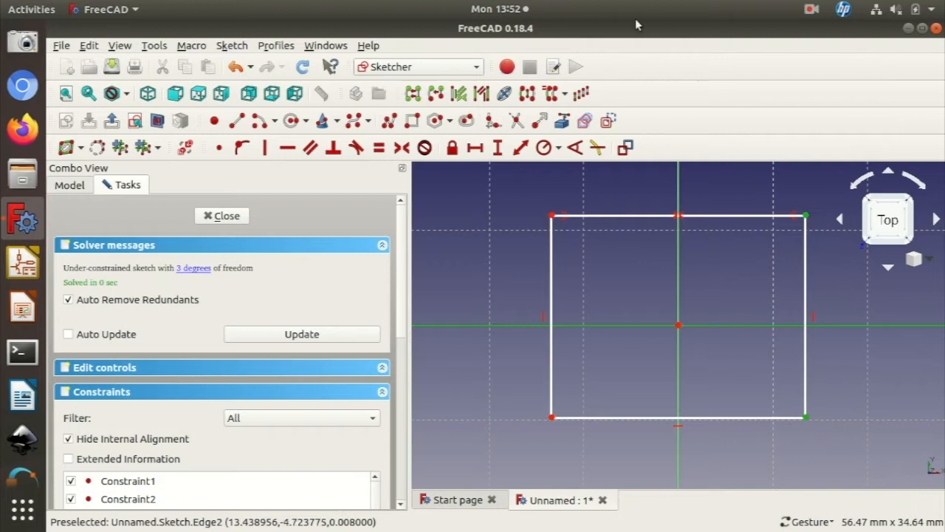
pyautogui.click(398, 149)
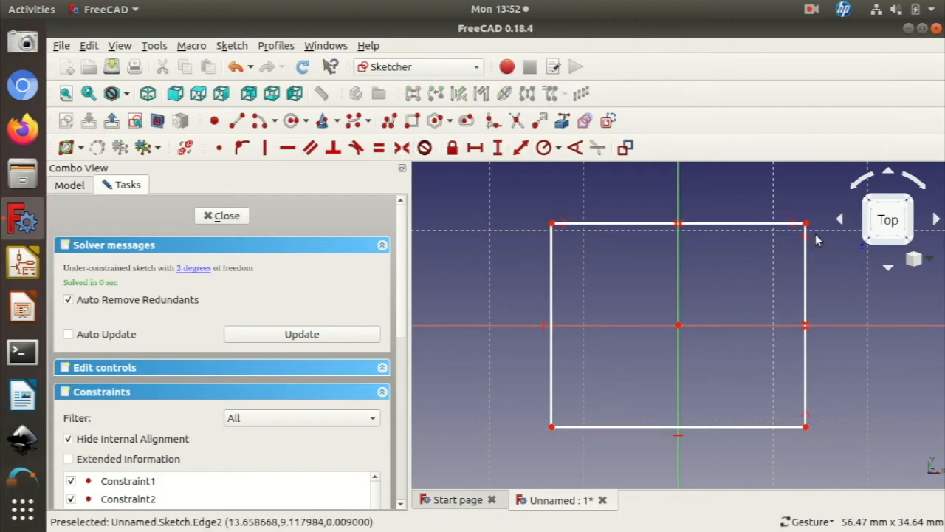
pyautogui.moveTo(805, 427); pyautogui.dragTo(805, 398)
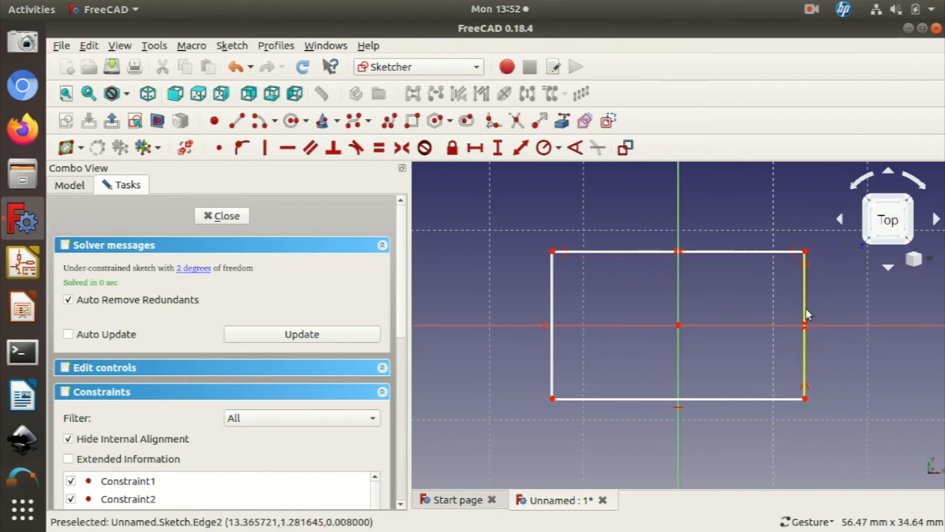
# Step: Constrain the horizontal distance from the vertical axis to the rectangle's upper-right corner to 65/2 mm
pyautogui.click(804, 252)
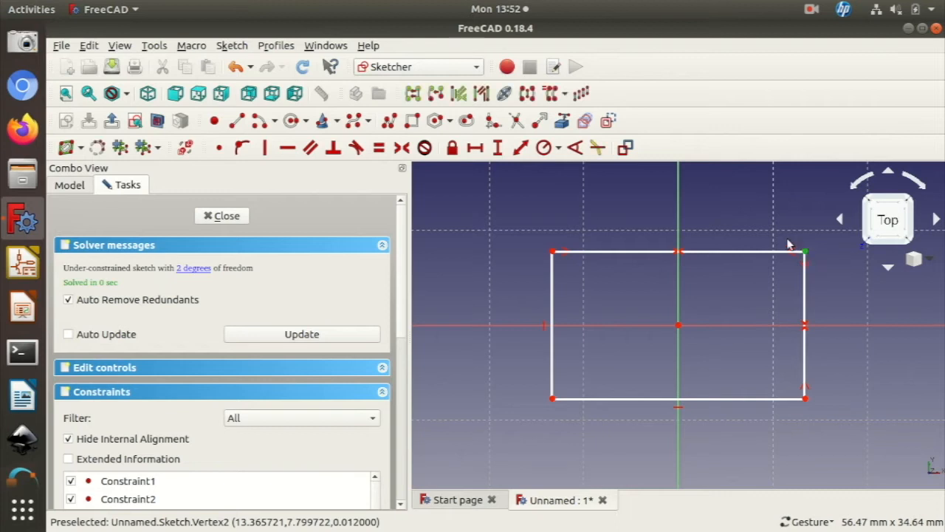
pyautogui.click(678, 226)
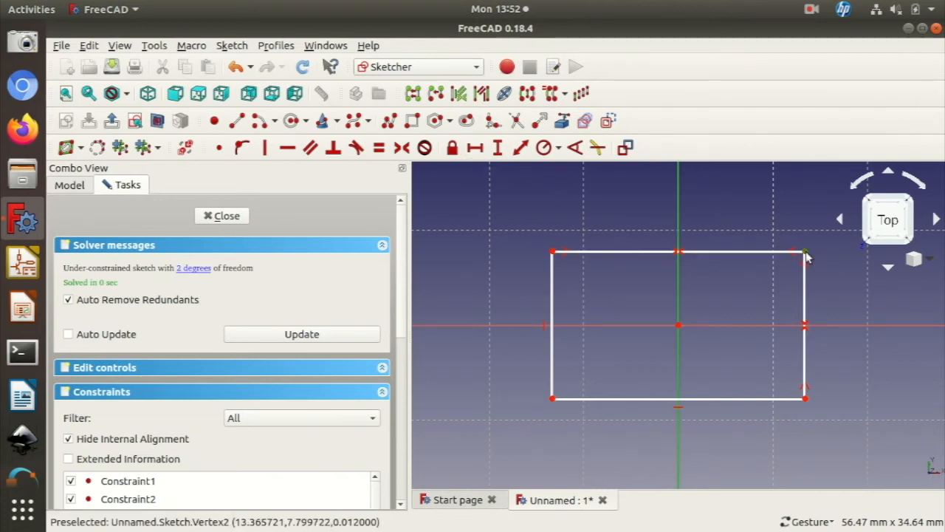
pyautogui.click(474, 150)
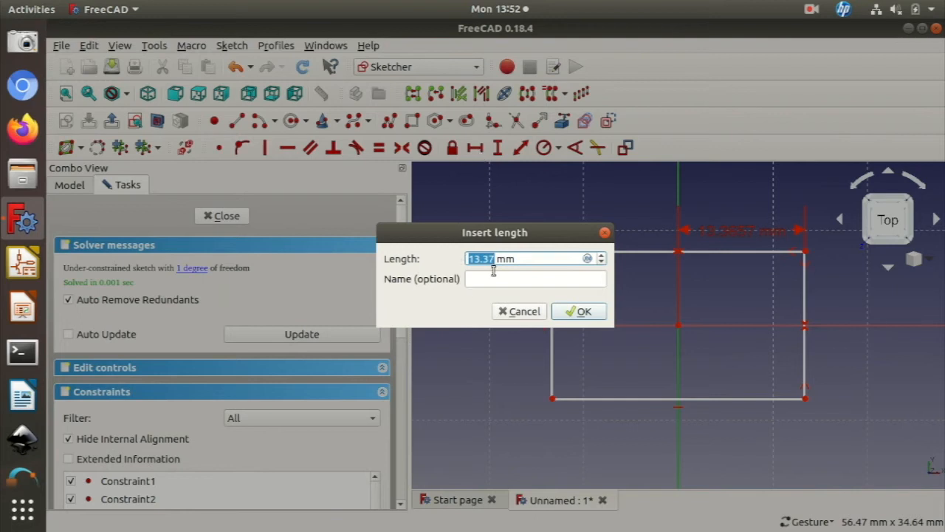
pyautogui.press('BackSpace')
pyautogui.write('65/2')
pyautogui.click(601, 316)
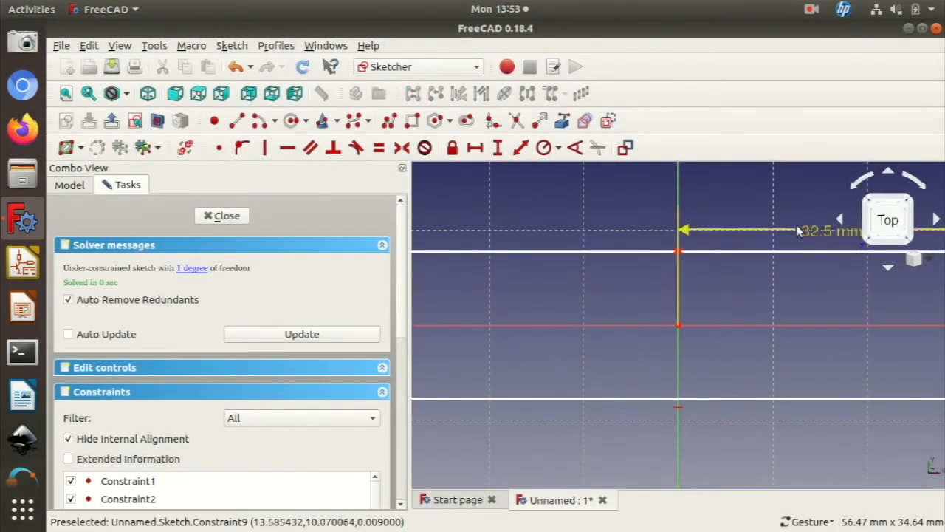
# Step: Constrain the vertical distance from the horizontal axis to the rectangle's upper-right corner to 15 mm and move both dimension labels farther outside the rectangle
pyautogui.scroll(-10, 770, 238)
pyautogui.scroll(10, 770, 238)
pyautogui.scroll(-4, 770, 242)
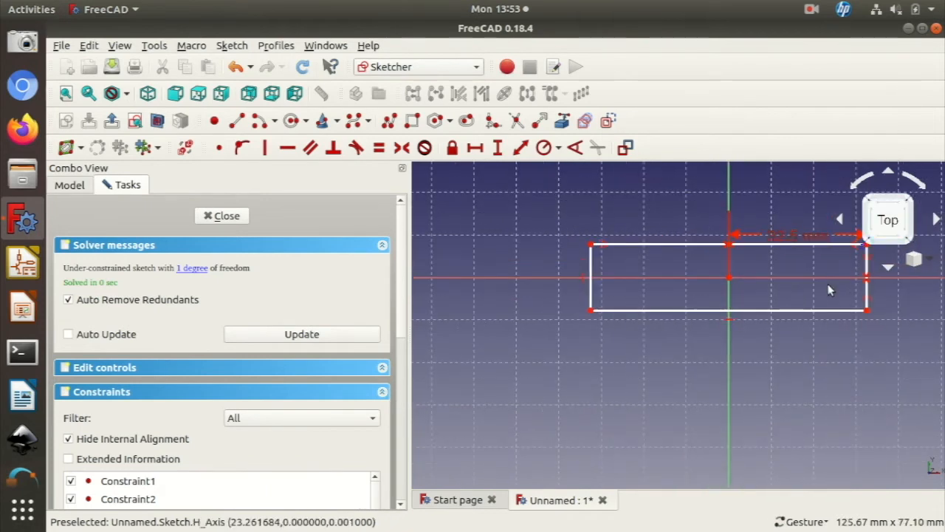
pyautogui.moveTo(844, 325); pyautogui.dragTo(654, 348)
pyautogui.moveTo(787, 352); pyautogui.dragTo(697, 332, button='right')
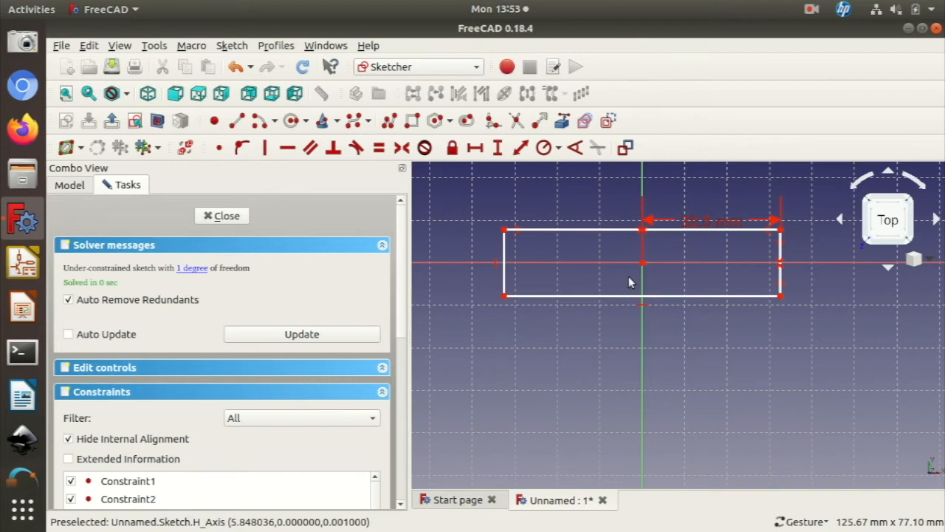
pyautogui.click(781, 231)
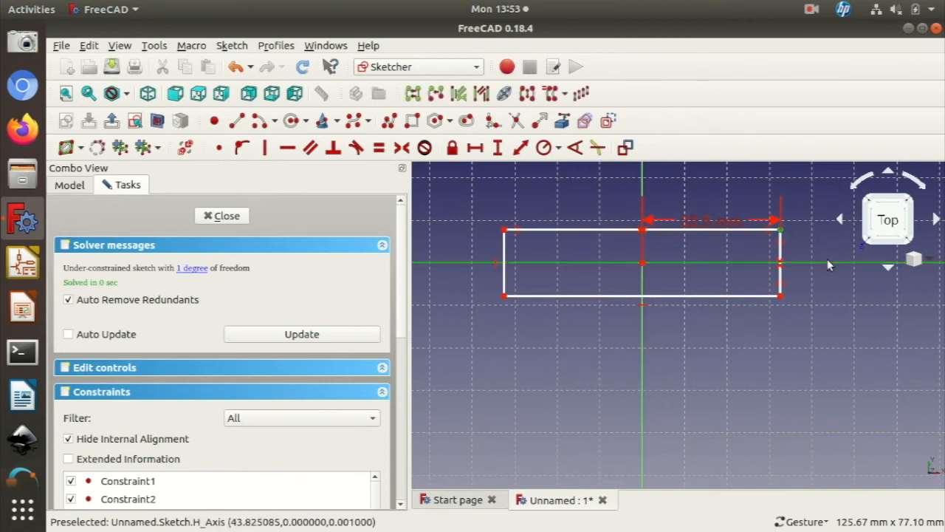
pyautogui.click(498, 149)
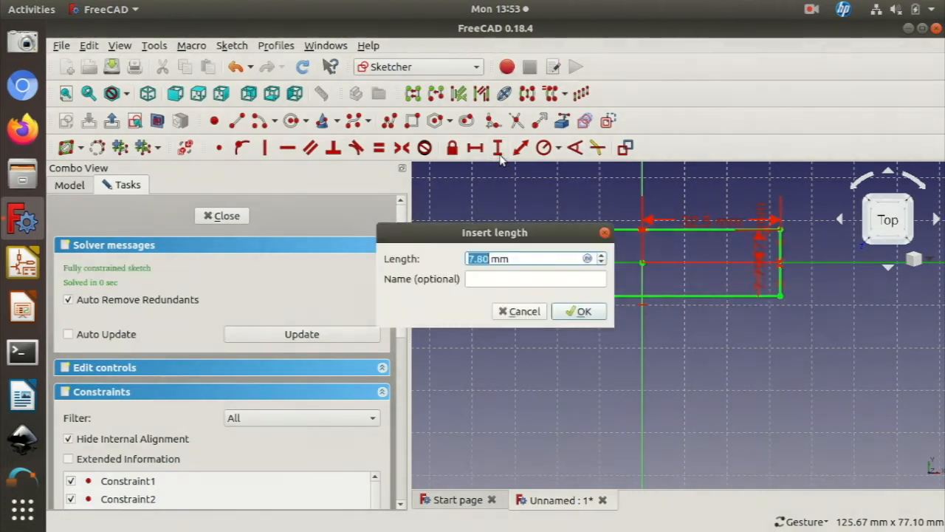
pyautogui.write('15')
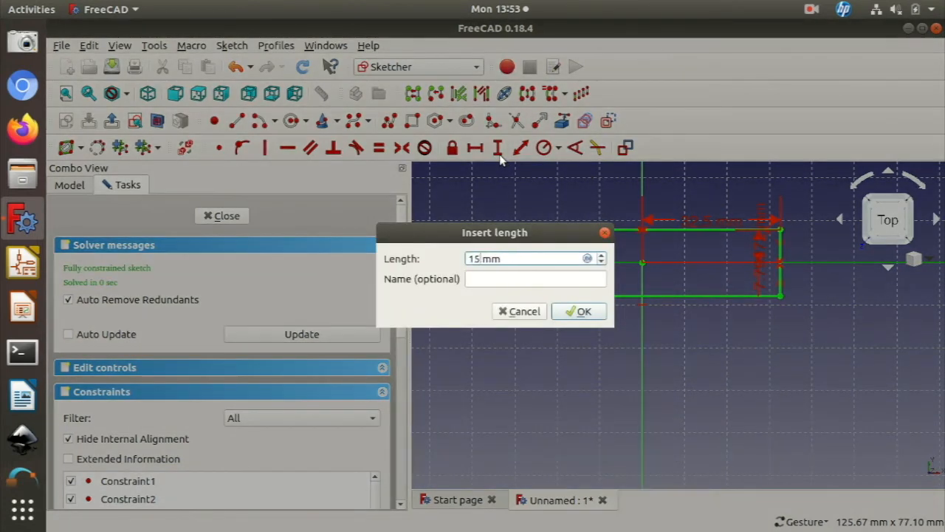
pyautogui.click(583, 313)
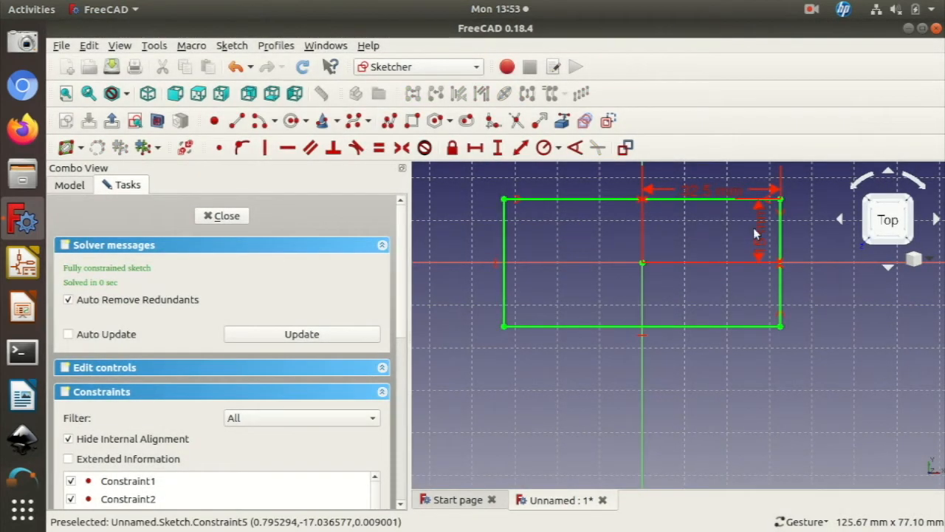
pyautogui.moveTo(766, 233); pyautogui.dragTo(836, 235)
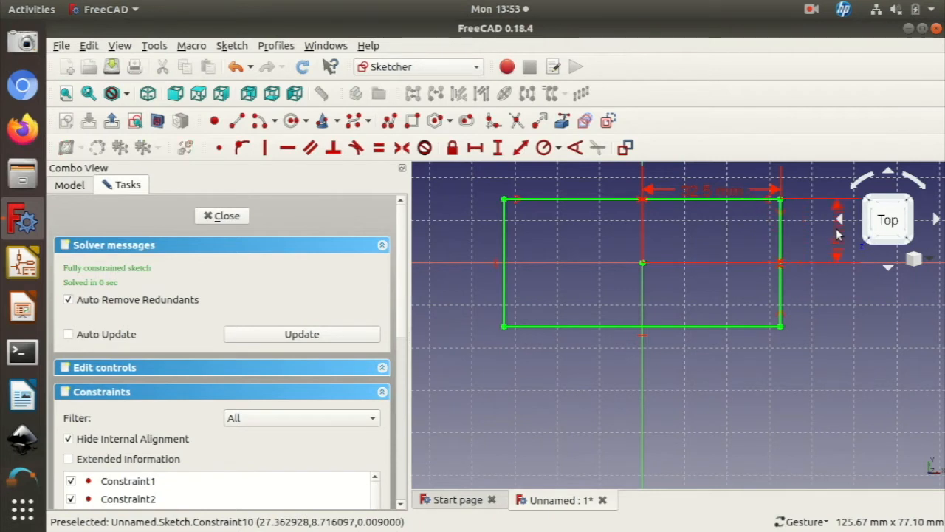
pyautogui.moveTo(723, 191); pyautogui.dragTo(717, 178)
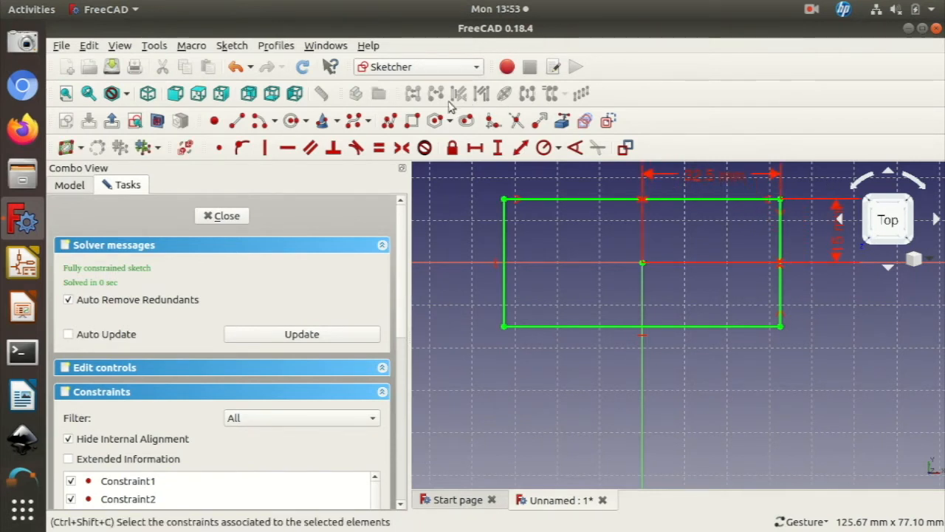
# Step: Try a sketch fillet on the rectangle's lower-left corner and undo it
pyautogui.click(494, 122)
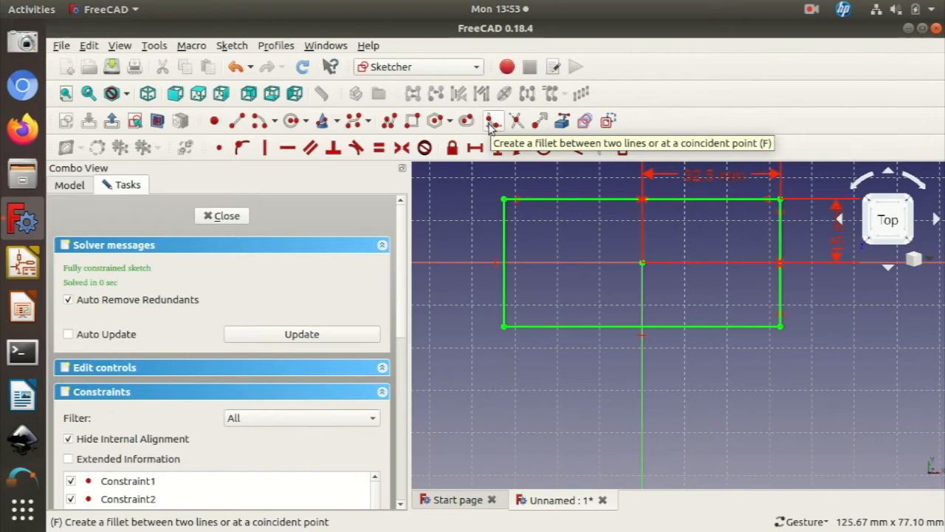
pyautogui.click(503, 326)
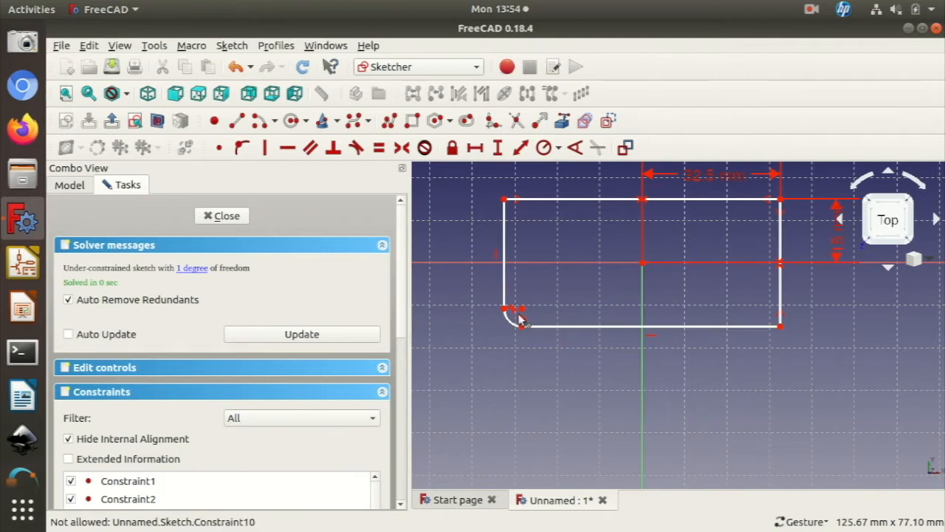
pyautogui.hotkey('ctrl', 'z')
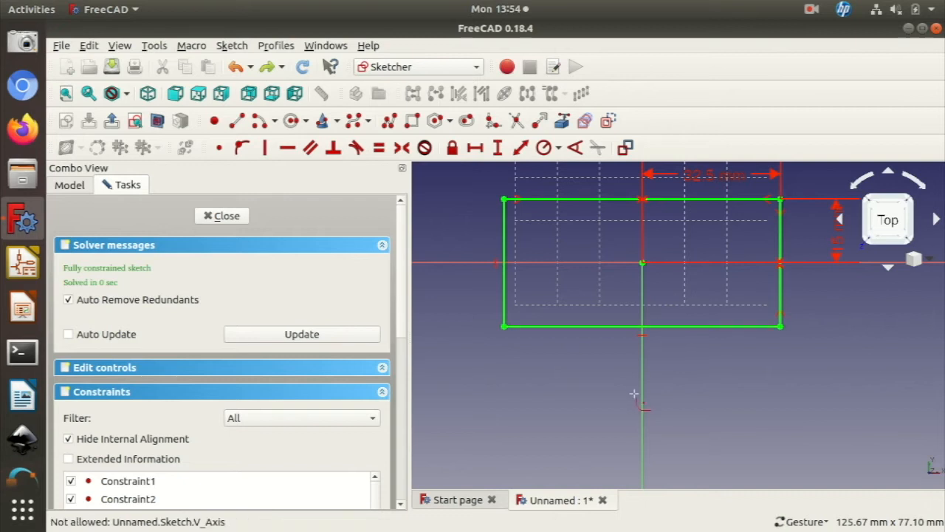
pyautogui.click(509, 130)
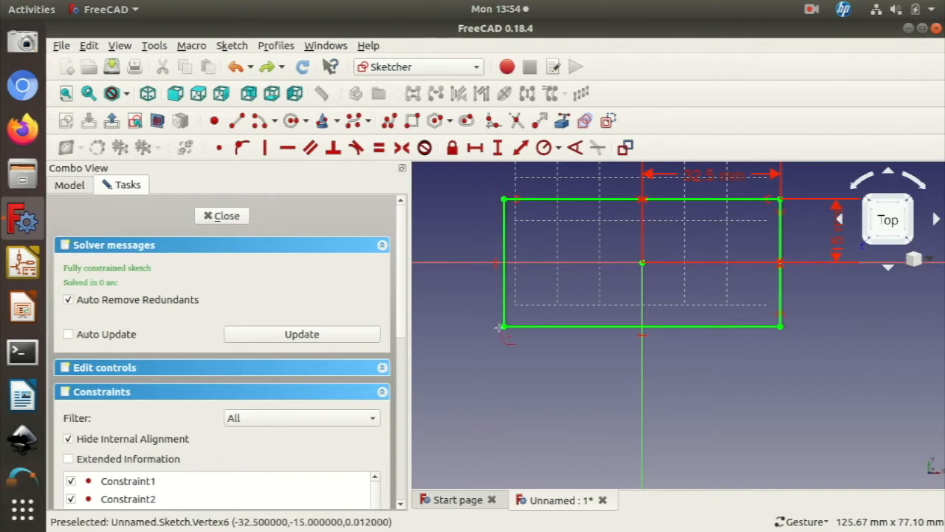
# Step: Switch to the Image Viewer and examine the rounded corners and mounting holes in pi_zero.png, returning to the FreeCAD sketch
pyautogui.hotkey('alt', 'Tab')
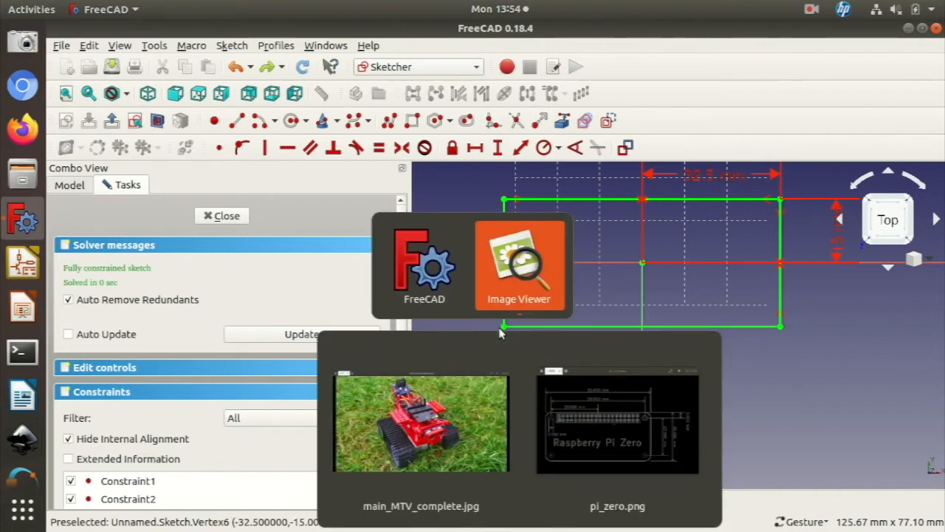
pyautogui.hotkey('alt', 'Tab')
pyautogui.hotkey('alt', 'Tab')
pyautogui.hotkey('alt', 'Down')
pyautogui.hotkey('alt', 'Right')
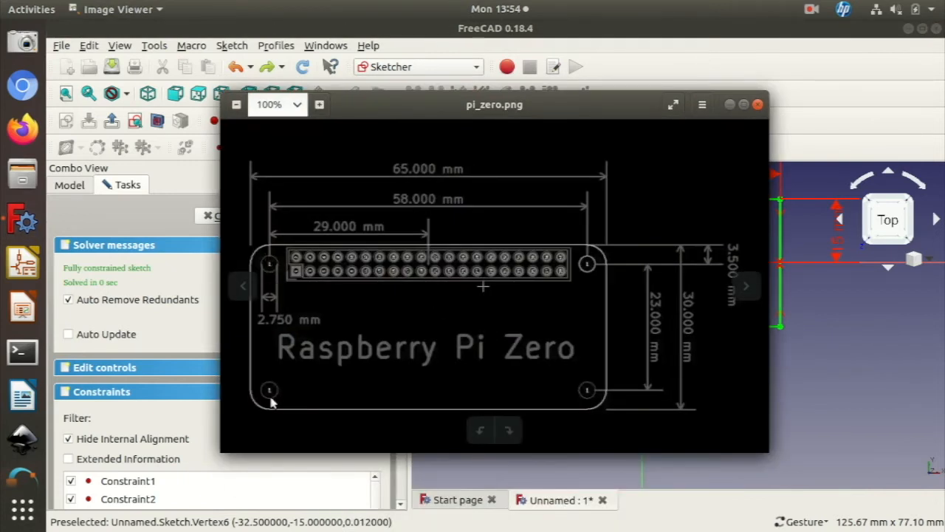
pyautogui.click(756, 104)
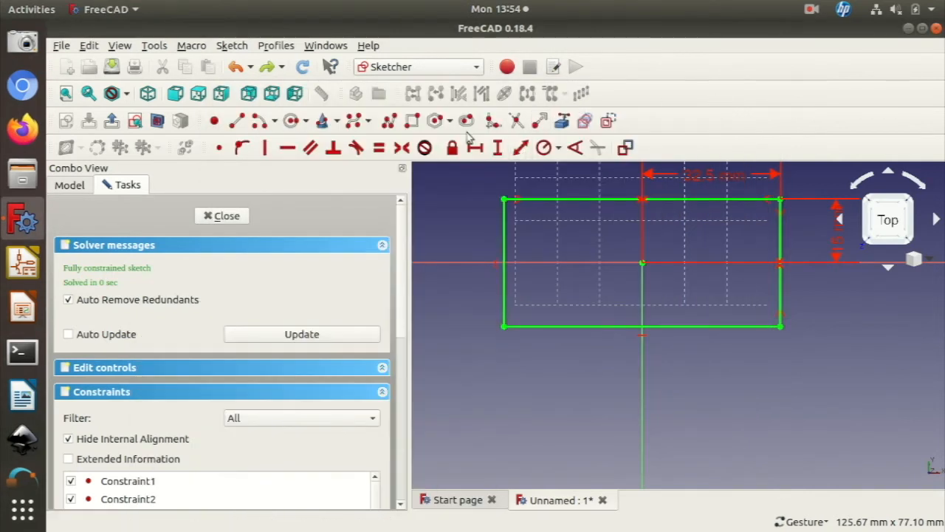
# Step: Draw a circle with a radius of about 1.76 mm just inside the rectangle's upper-left corner
pyautogui.click(293, 122)
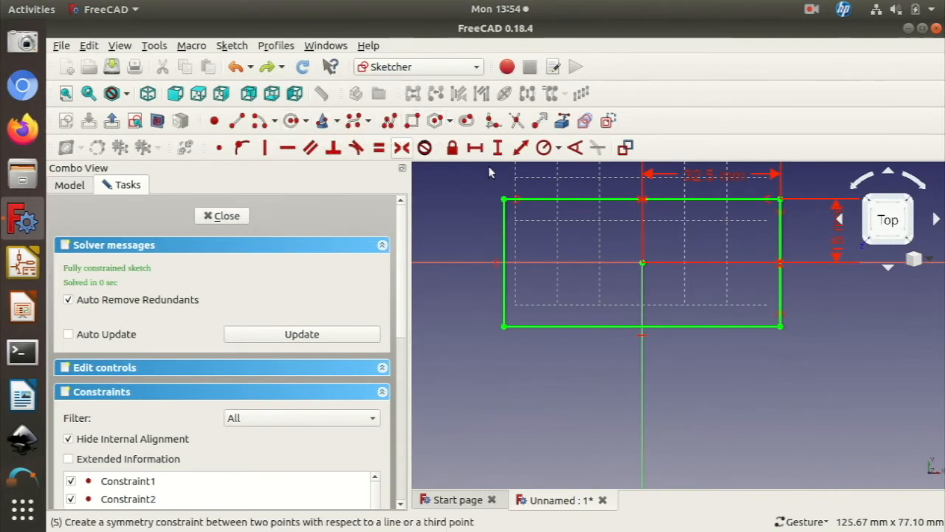
pyautogui.click(526, 217)
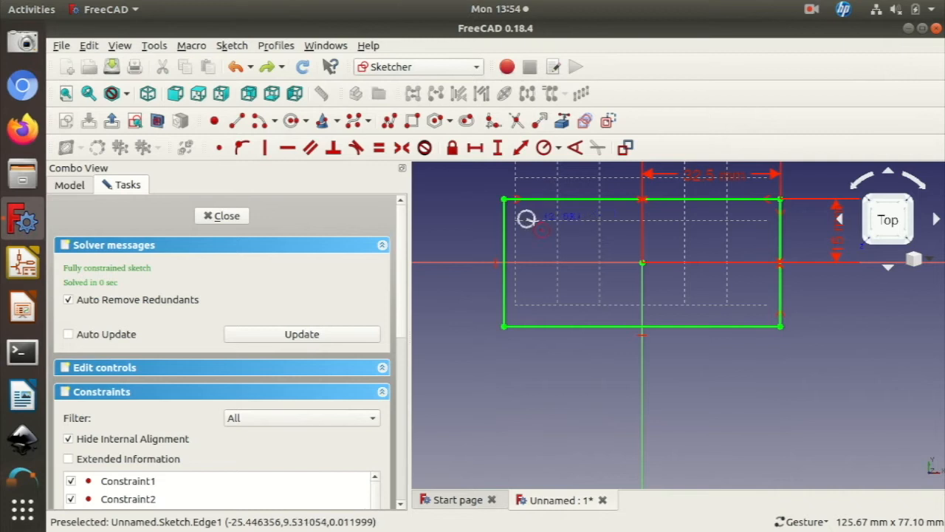
pyautogui.click(533, 224)
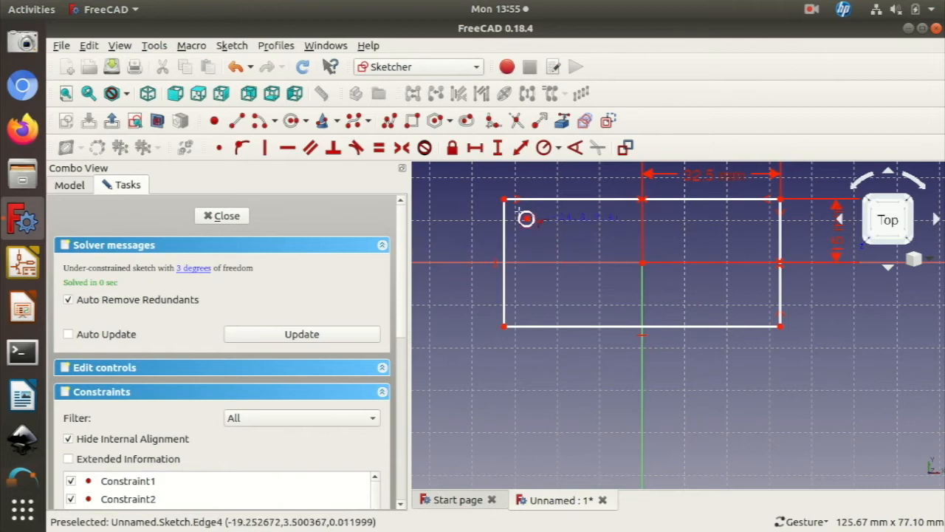
pyautogui.press('Escape')
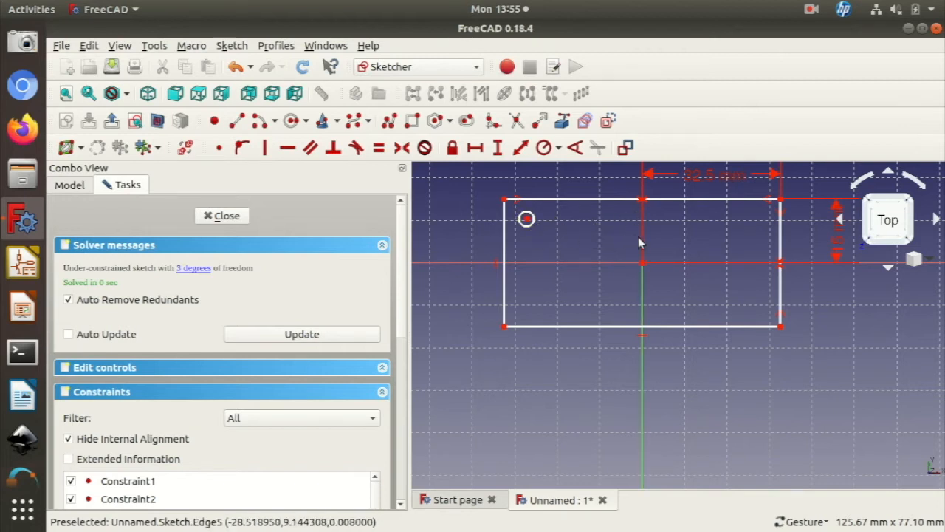
pyautogui.click(642, 215)
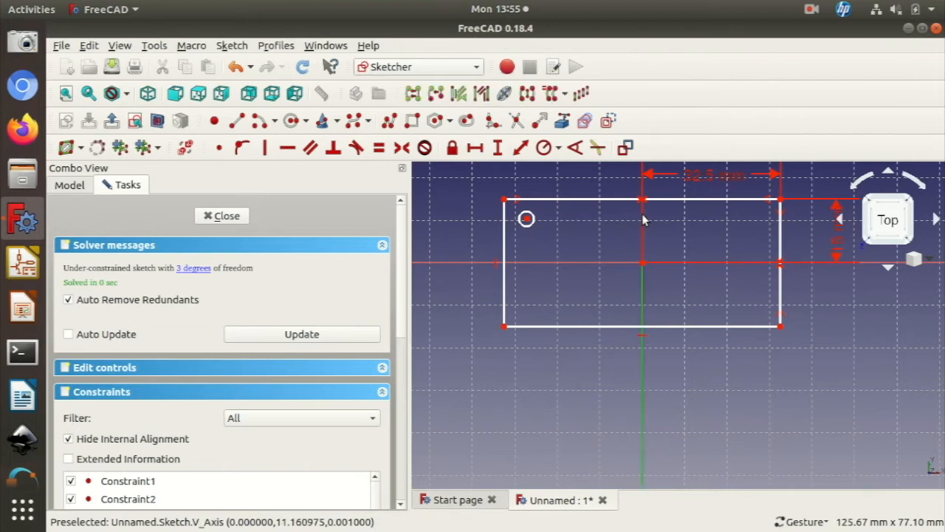
pyautogui.click(522, 214)
pyautogui.click(475, 151)
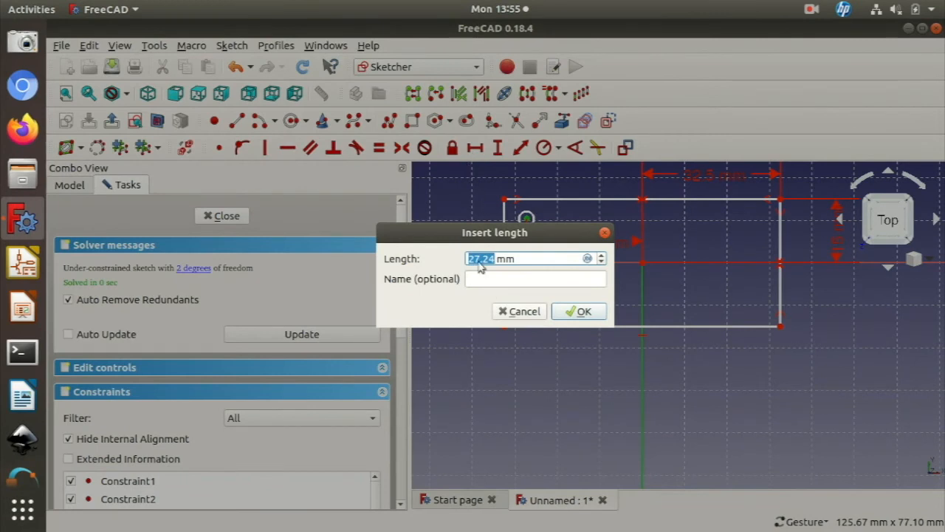
pyautogui.click(519, 314)
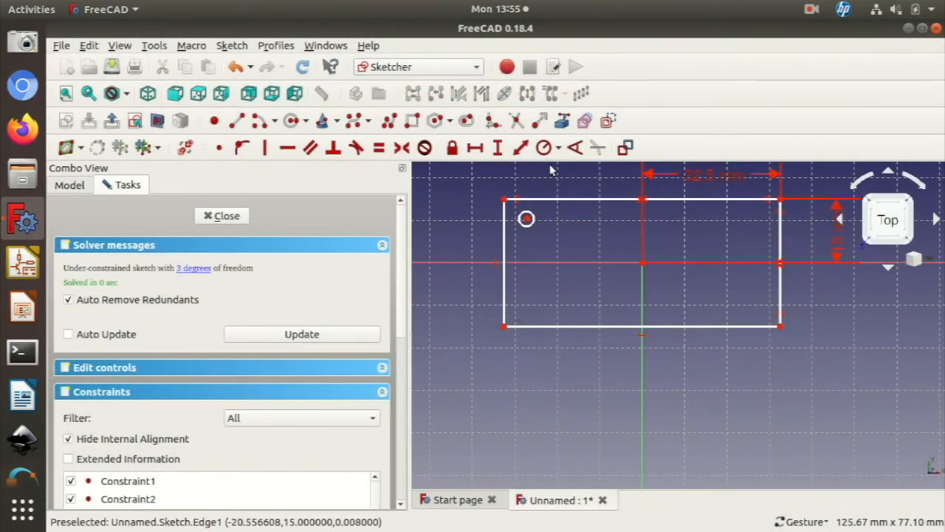
# Step: Constrain the circle's radius to 2.75/2 mm, using the hole diameter from pi_zero.png in the Image Viewer, and move its label off the circle
pyautogui.click(528, 219)
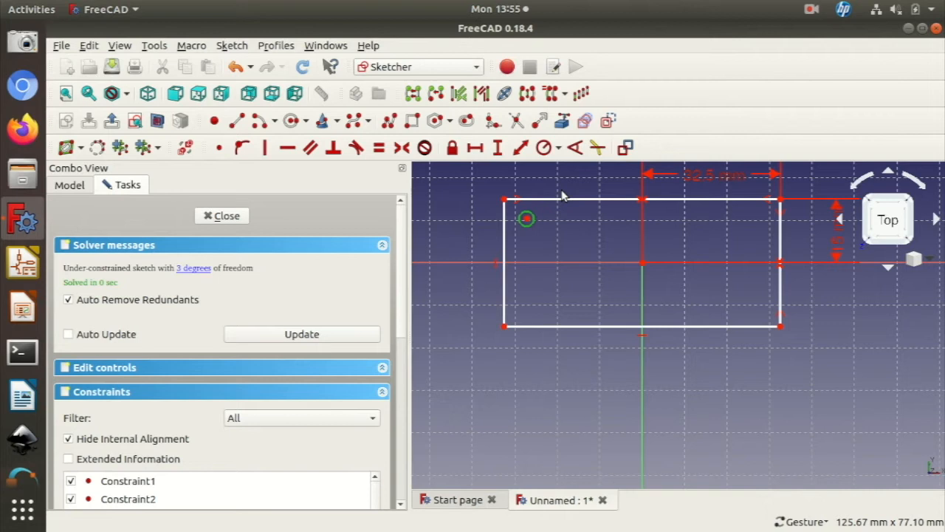
pyautogui.hotkey('alt', 'Tab')
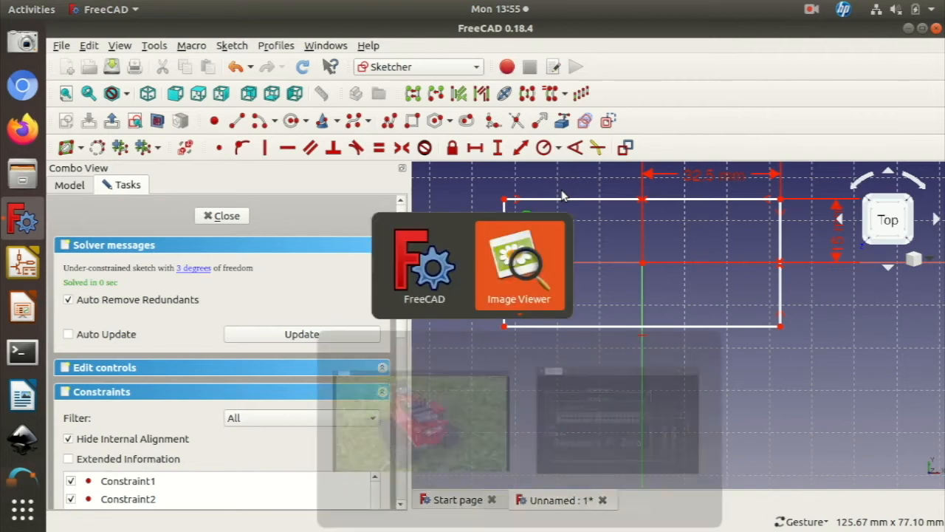
pyautogui.press('Down')
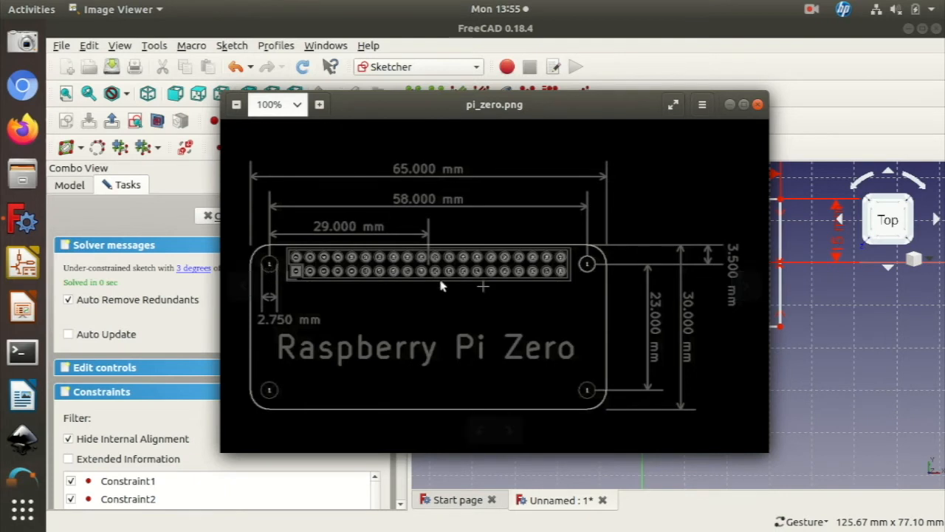
pyautogui.hotkey('alt', 'Tab')
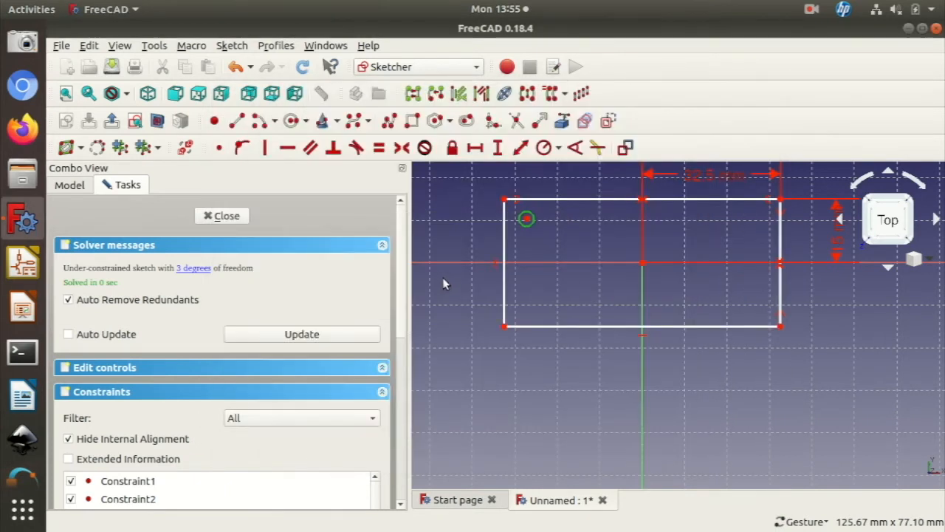
pyautogui.click(546, 153)
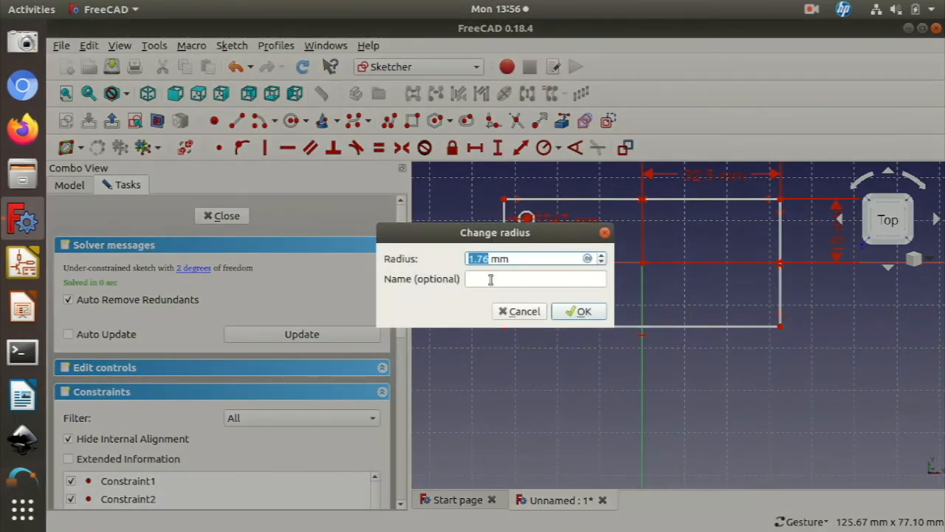
pyautogui.press('BackSpace')
pyautogui.write('2.75/2')
pyautogui.press('Return')
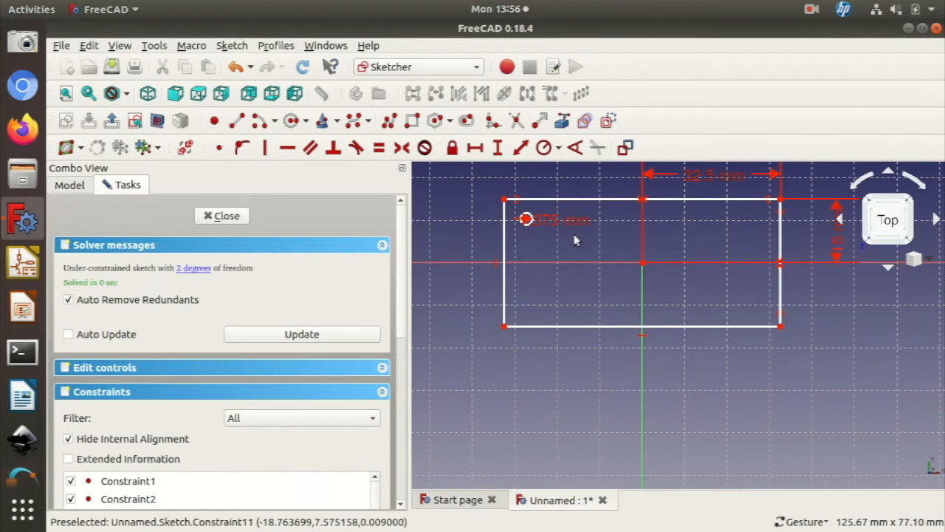
pyautogui.moveTo(541, 219); pyautogui.dragTo(576, 219)
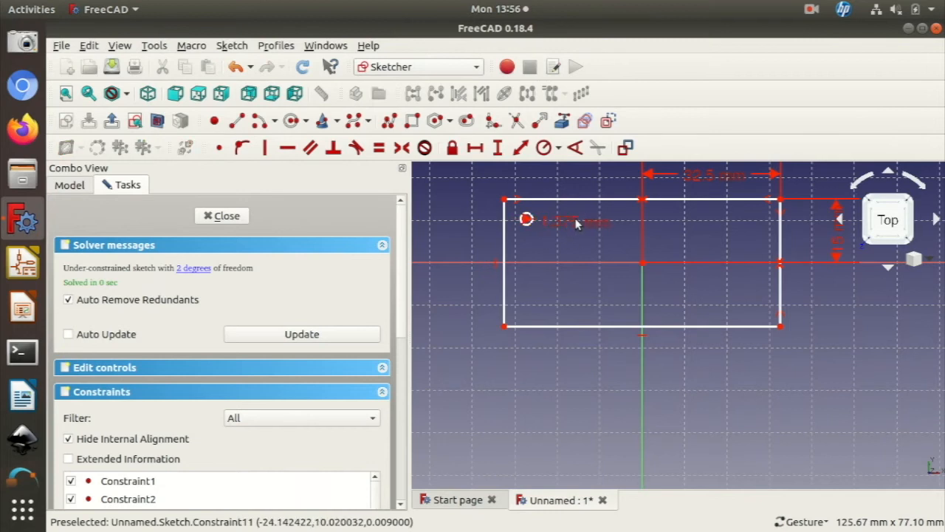
# Step: Copy the upper-left circle to a spot near the rectangle's lower-left corner and reselect the original circle
pyautogui.click(528, 226)
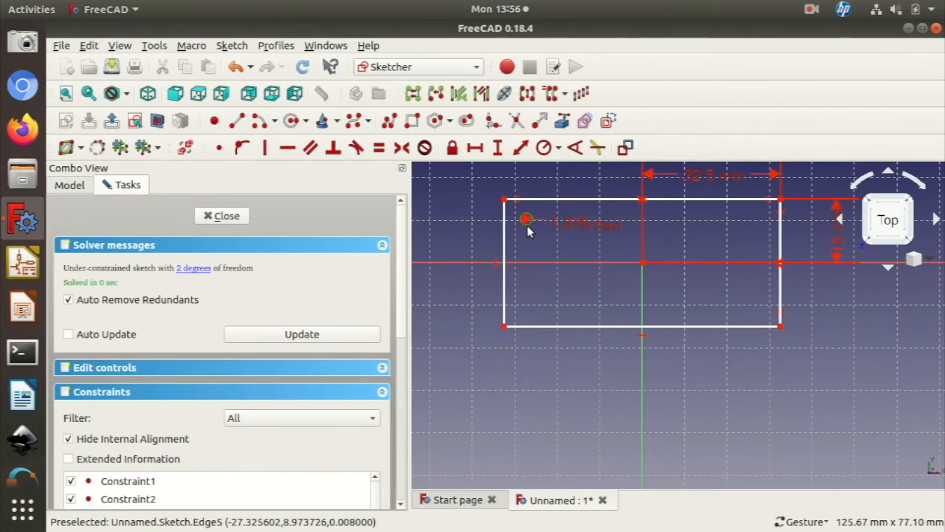
pyautogui.click(527, 226)
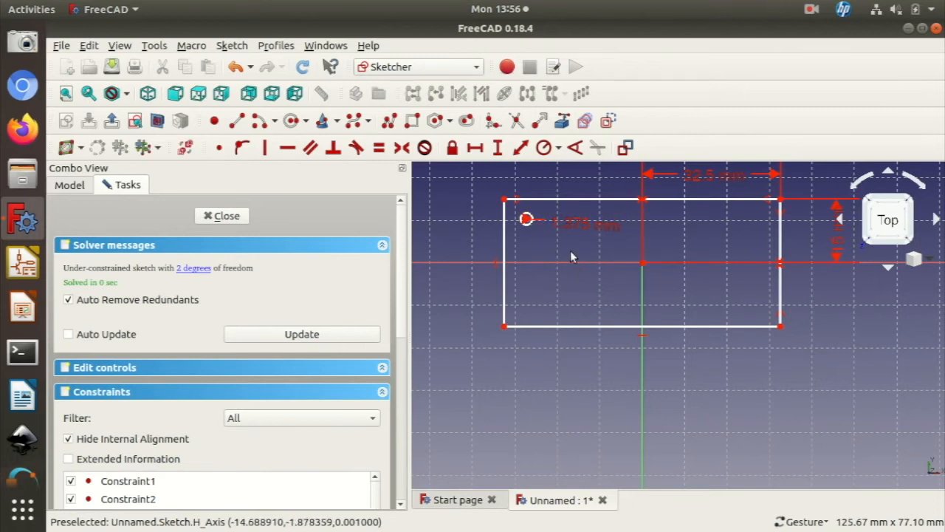
pyautogui.click(529, 229)
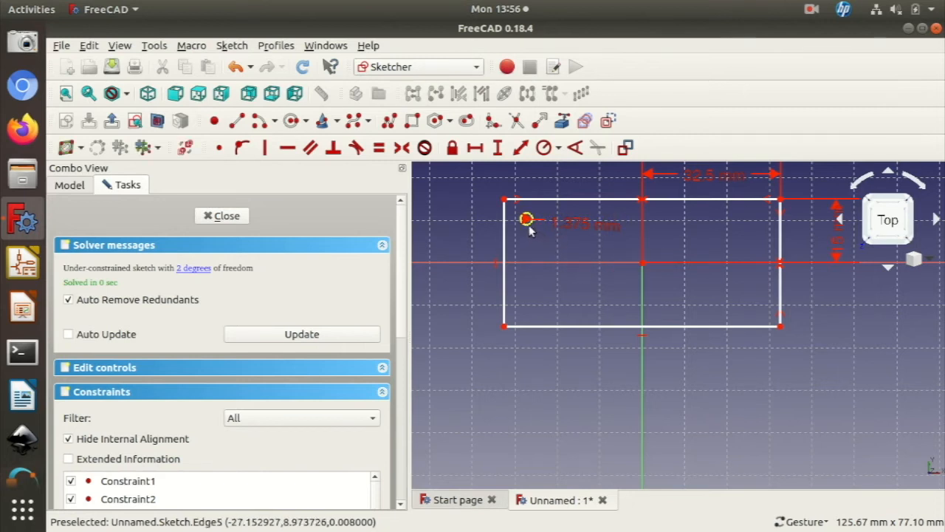
pyautogui.hotkey('ctrl', 'c')
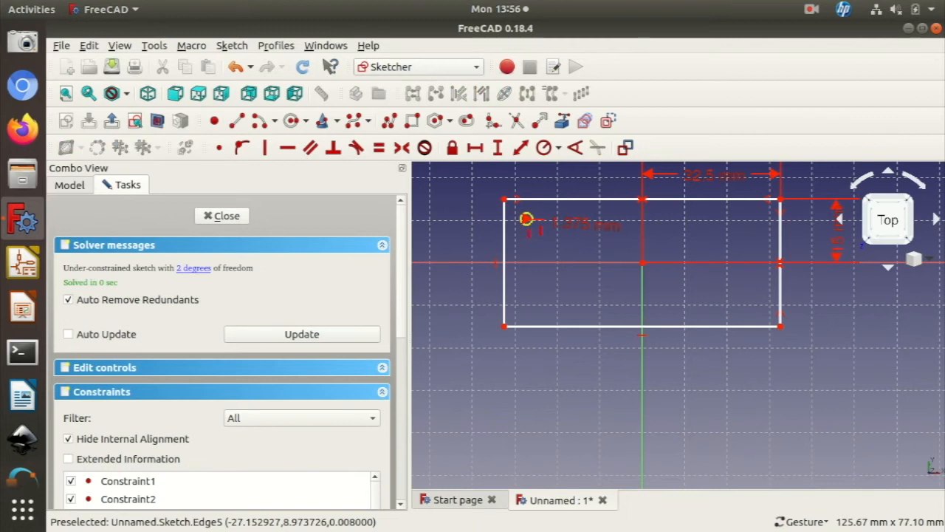
pyautogui.click(547, 297)
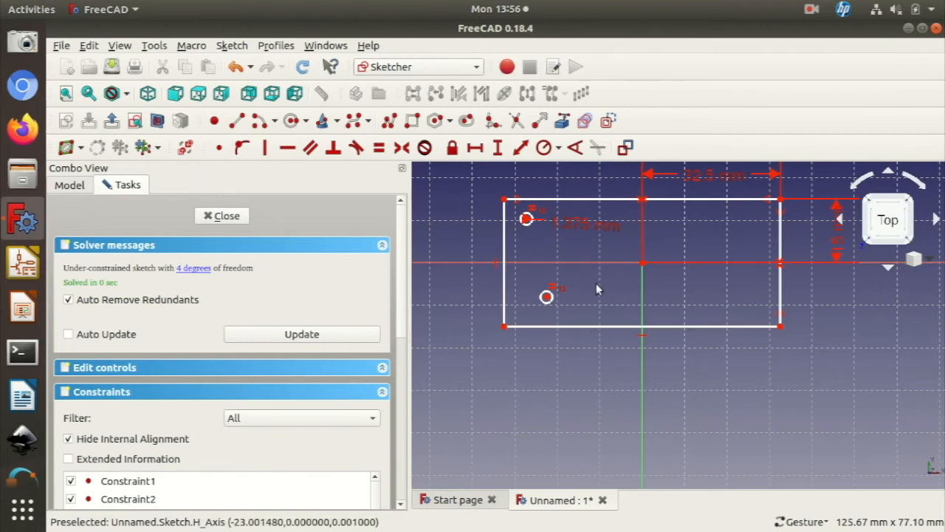
pyautogui.click(530, 224)
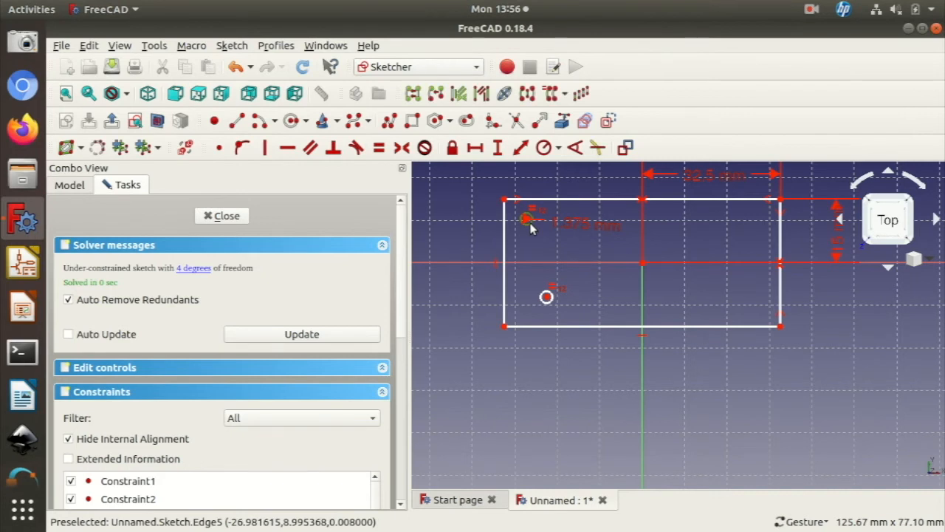
# Step: Copy the upper-left circle to a spot near the rectangle's upper-right corner
pyautogui.click(527, 219)
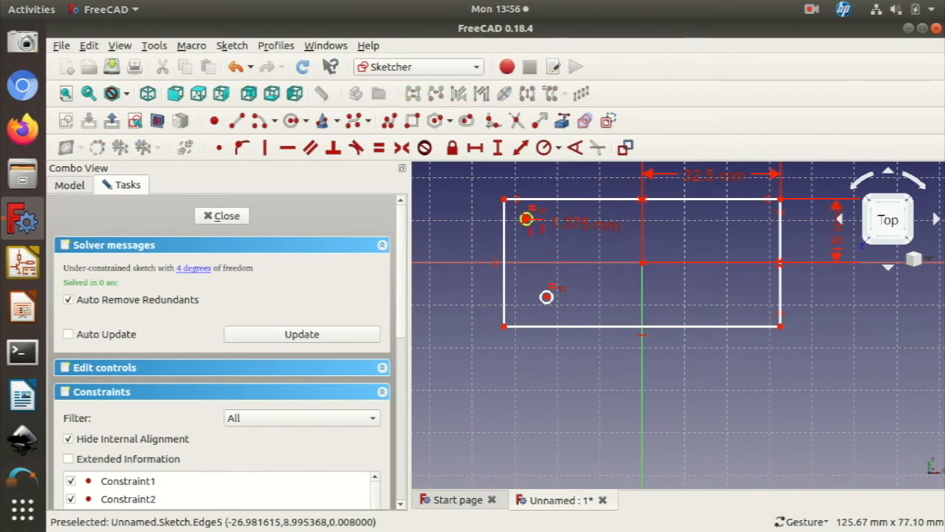
pyautogui.click(526, 220)
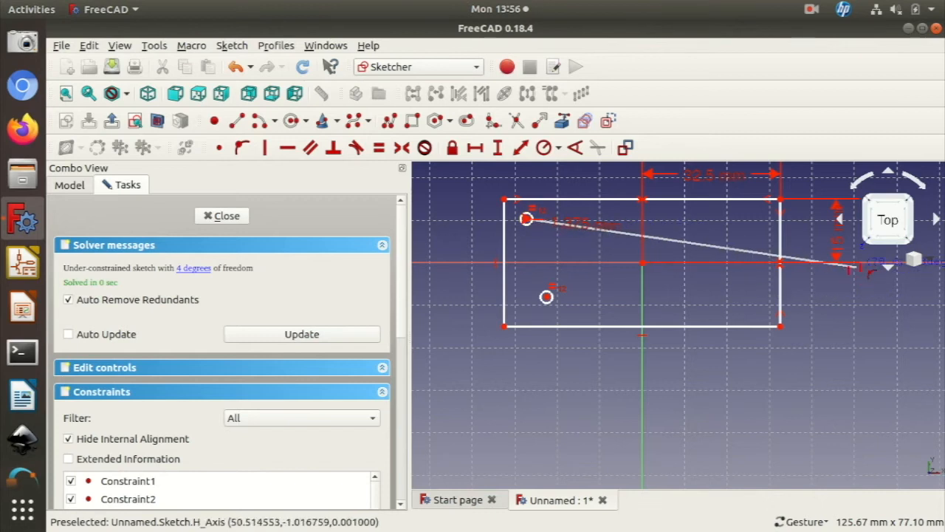
pyautogui.click(738, 233)
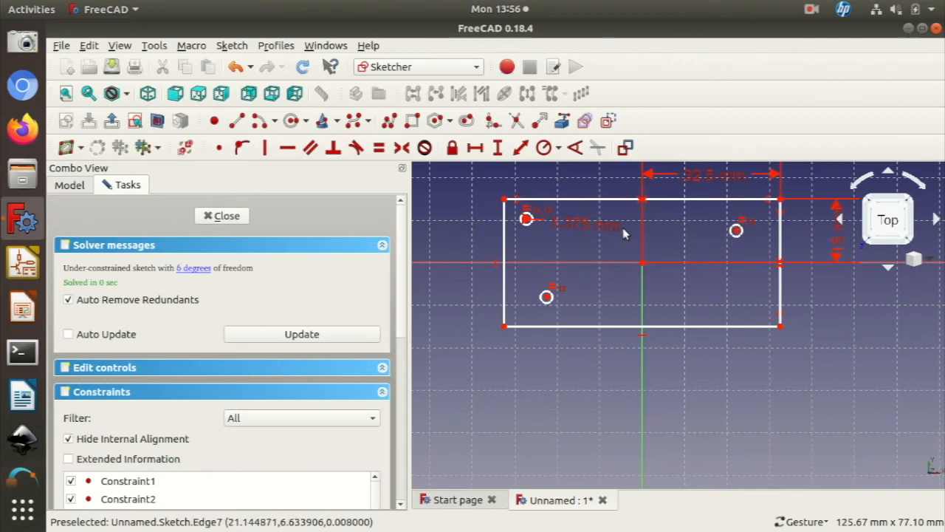
# Step: Copy the upper-left circle to a spot near the rectangle's lower-right corner and move the upper-right circle closer to its corner
pyautogui.click(526, 227)
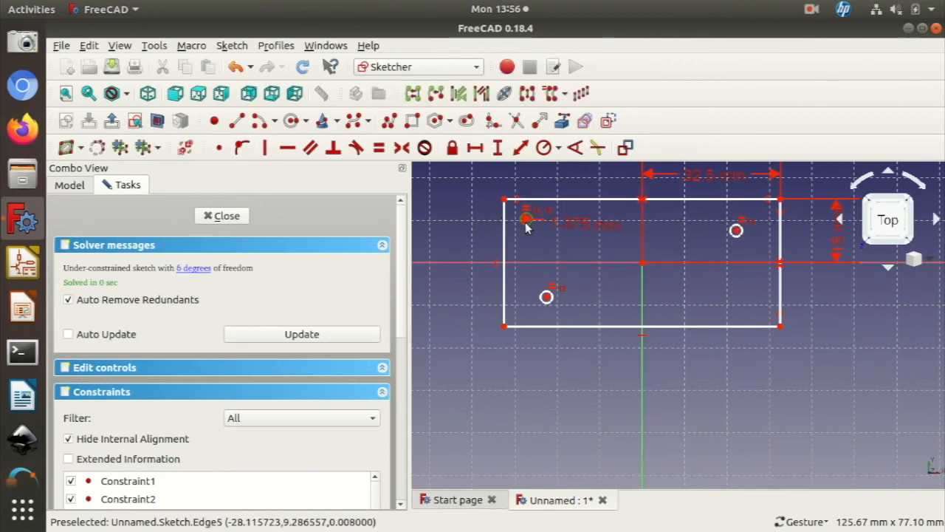
pyautogui.hotkey('ctrl', 'c')
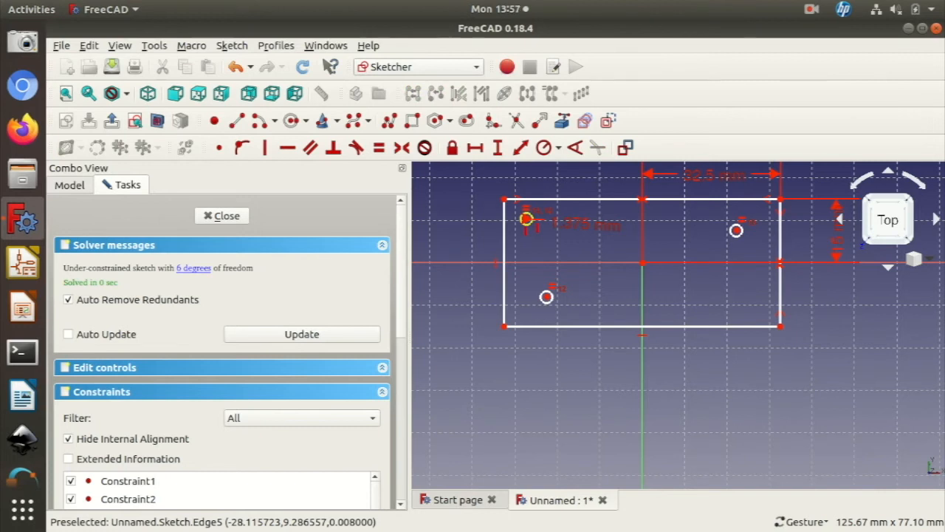
pyautogui.click(526, 219)
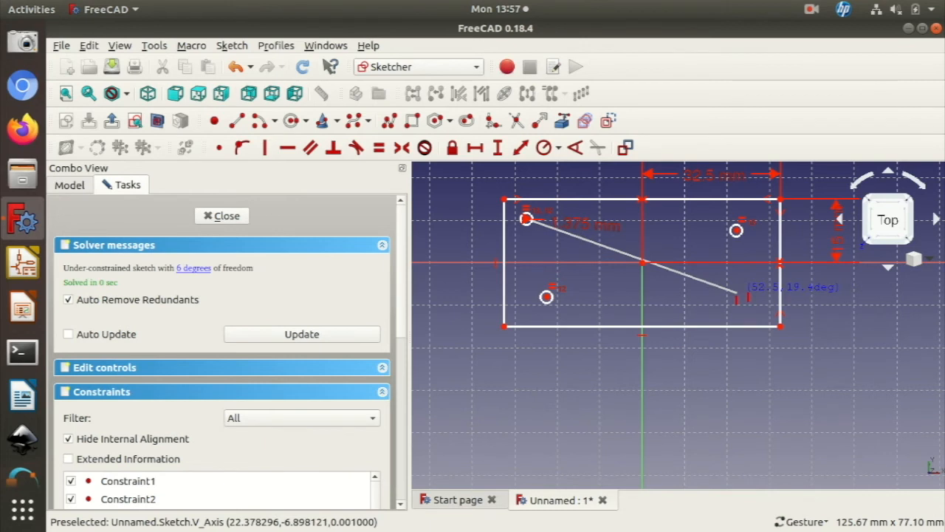
pyautogui.rightClick(737, 298)
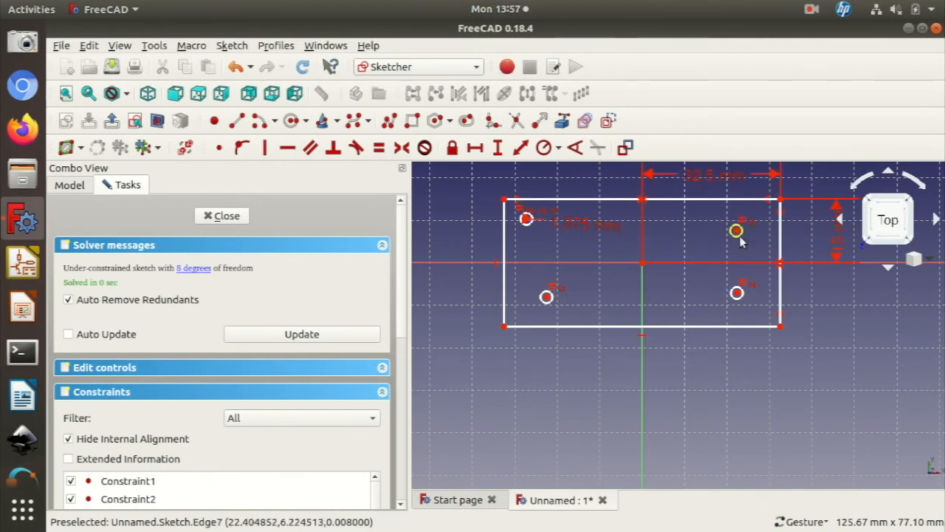
pyautogui.moveTo(740, 234)
pyautogui.mouseDown()
pyautogui.moveTo(765, 223)
pyautogui.moveTo(757, 220)
pyautogui.mouseUp()
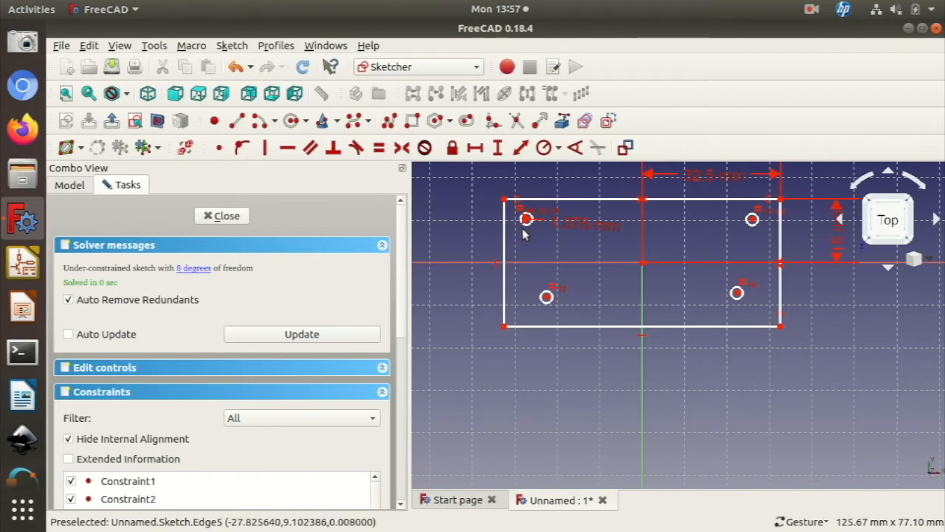
# Step: Constrain the centres of the two upper circles to be symmetric about the vertical axis
pyautogui.scroll(5, 522, 228)
pyautogui.scroll(-4, 522, 229)
pyautogui.scroll(2, 522, 229)
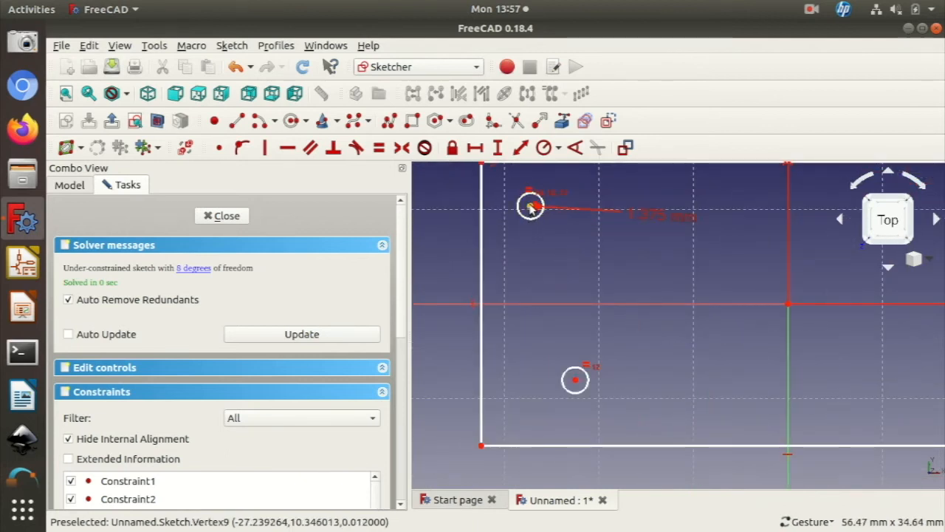
pyautogui.click(530, 207)
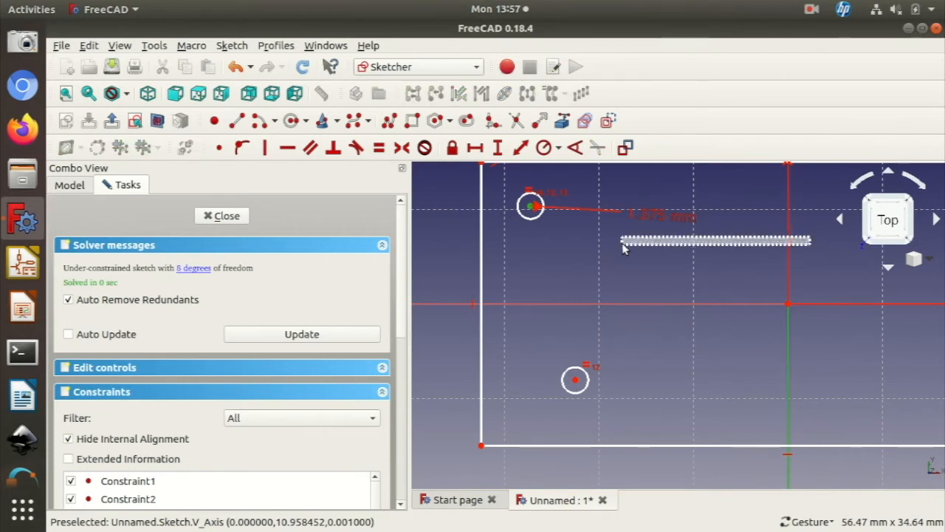
pyautogui.moveTo(734, 230); pyautogui.dragTo(528, 259, button='right')
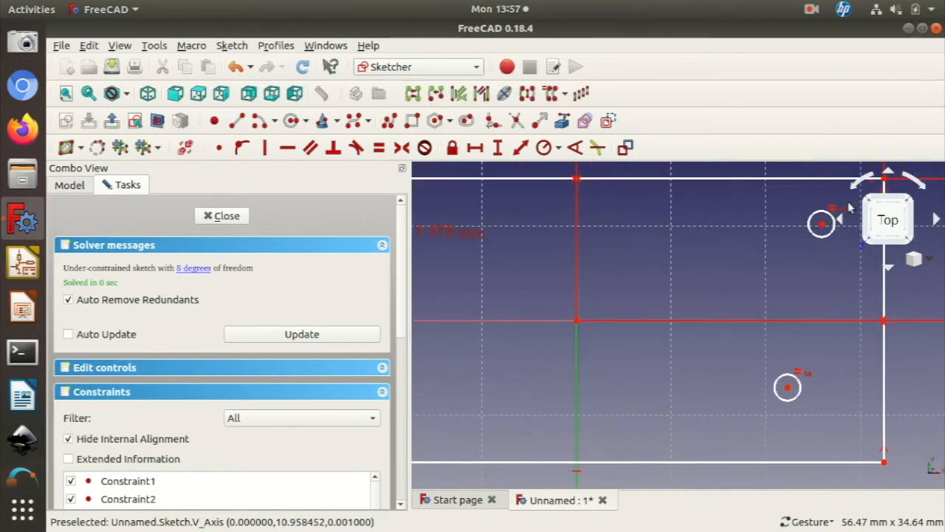
pyautogui.click(823, 225)
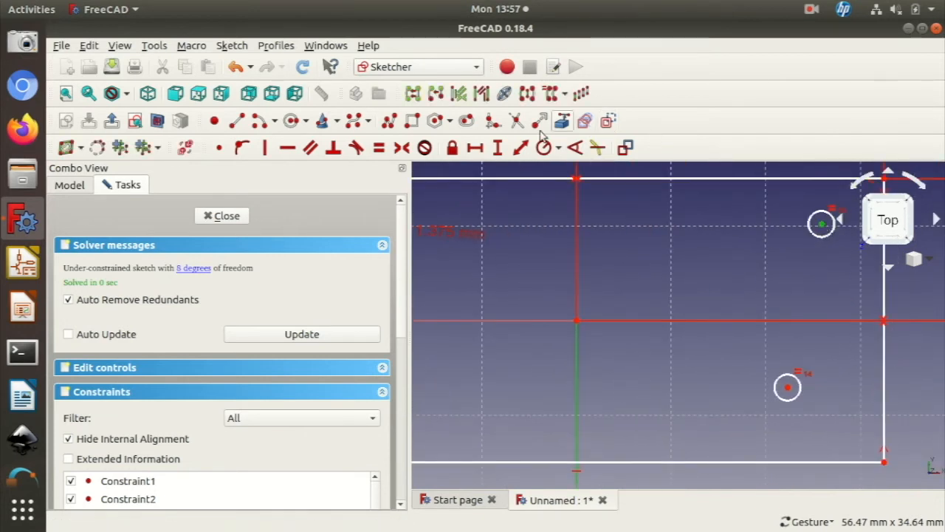
pyautogui.click(404, 147)
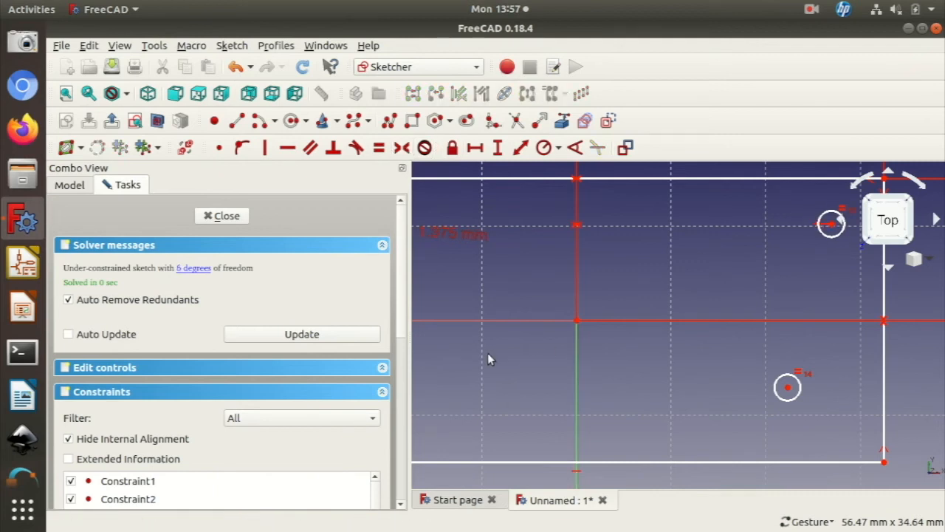
# Step: Constrain the centres of the two lower circles to be symmetric about the vertical axis
pyautogui.moveTo(489, 355)
pyautogui.mouseDown(button='right')
pyautogui.moveTo(576, 246)
pyautogui.moveTo(530, 330)
pyautogui.moveTo(618, 443)
pyautogui.mouseUp(button='right')
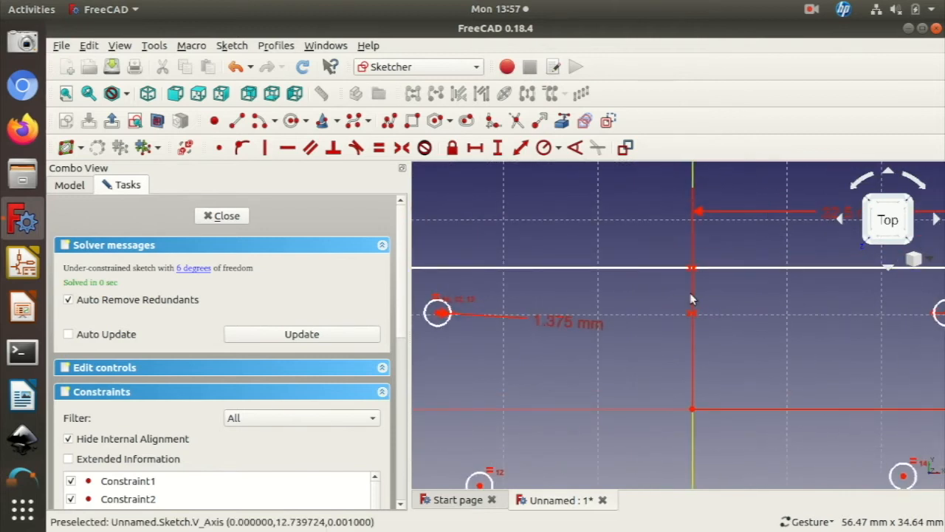
pyautogui.moveTo(620, 406)
pyautogui.mouseDown(button='right')
pyautogui.moveTo(628, 300)
pyautogui.moveTo(563, 221)
pyautogui.mouseUp(button='right')
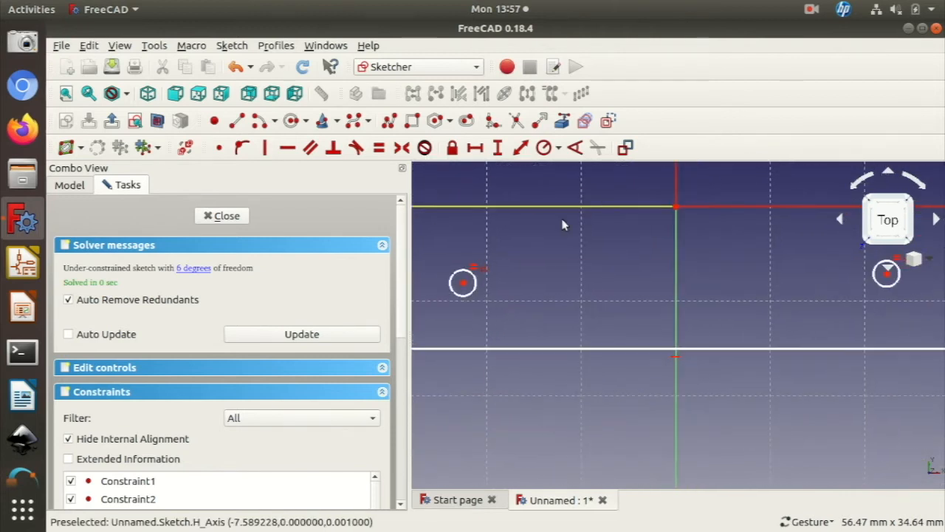
pyautogui.click(468, 280)
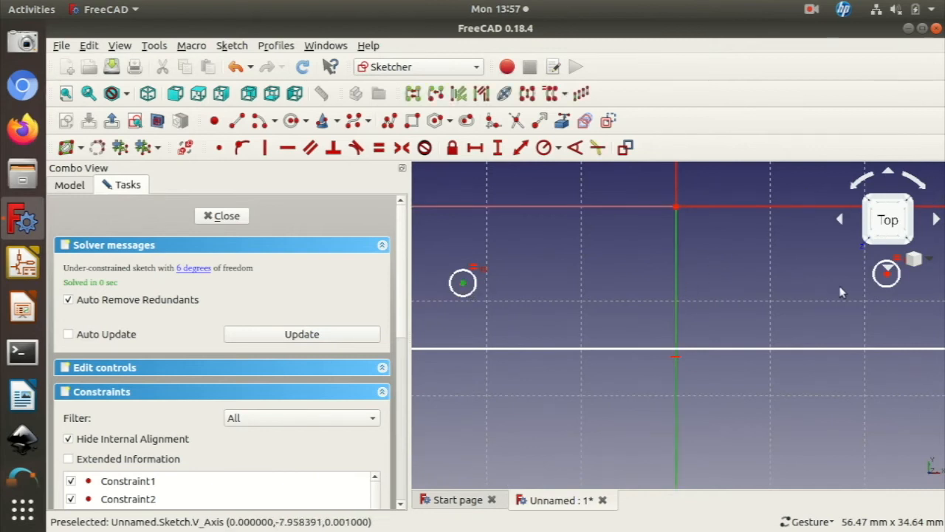
pyautogui.click(887, 273)
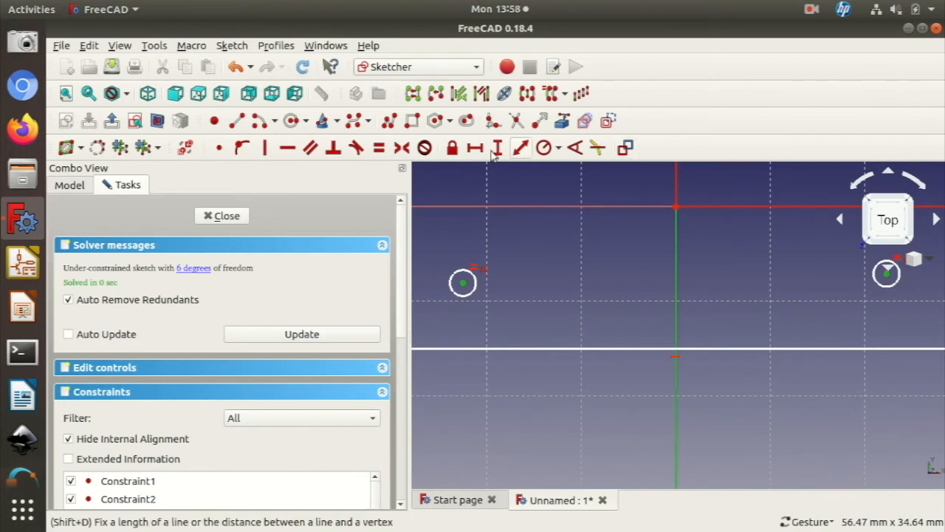
pyautogui.click(401, 147)
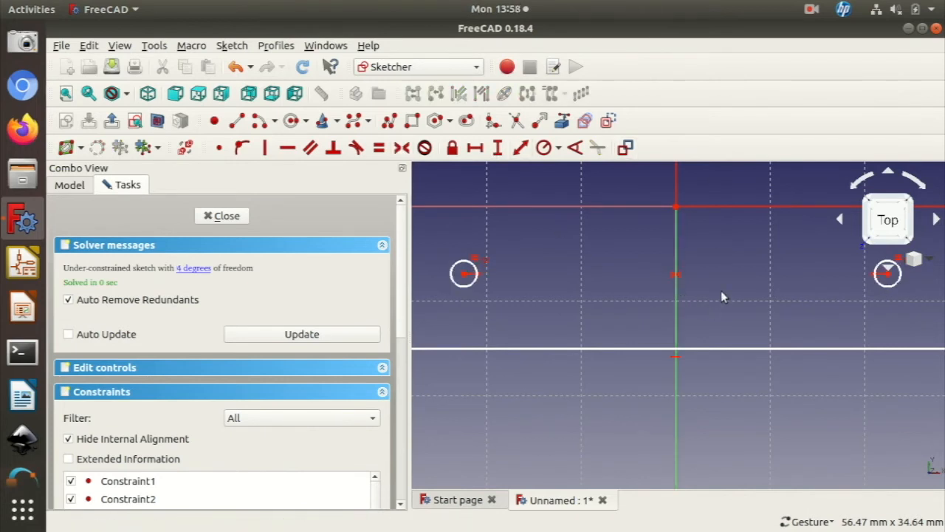
pyautogui.scroll(-15, 747, 280)
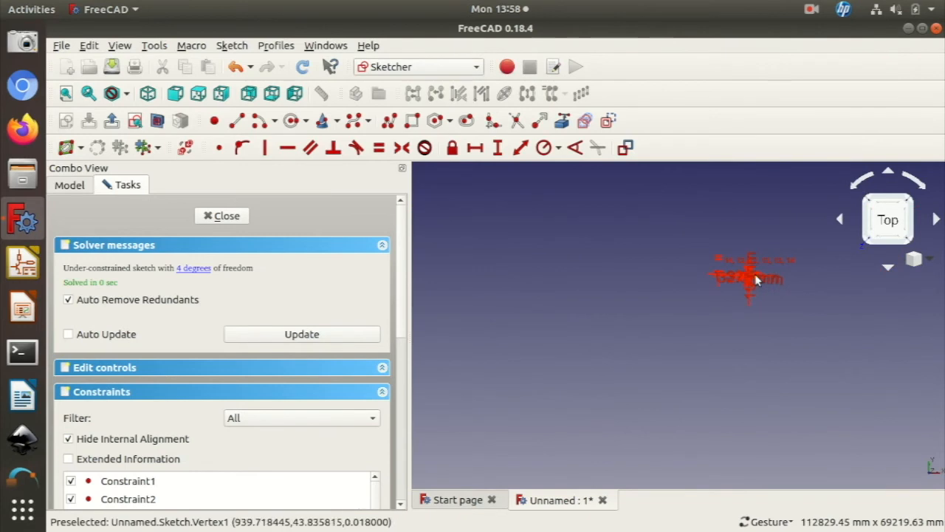
pyautogui.scroll(5, 755, 277)
pyautogui.scroll(14, 756, 278)
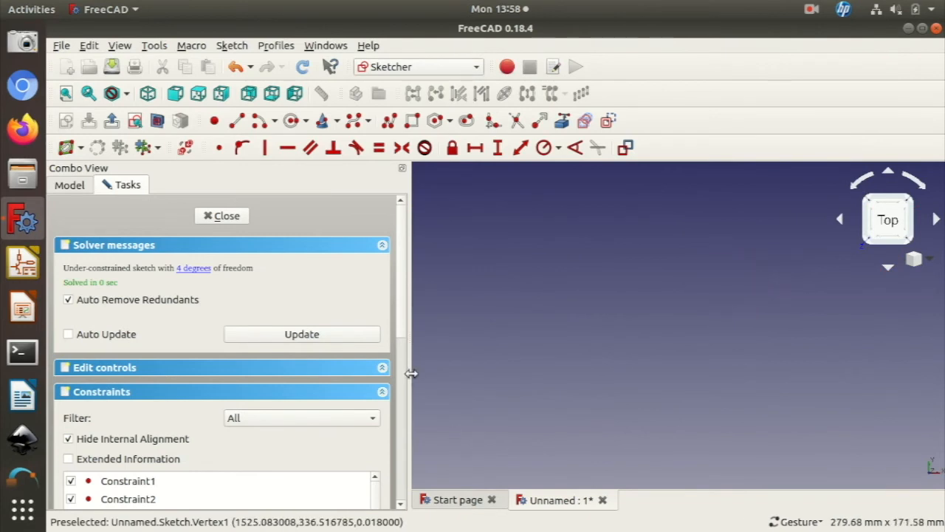
pyautogui.click(65, 94)
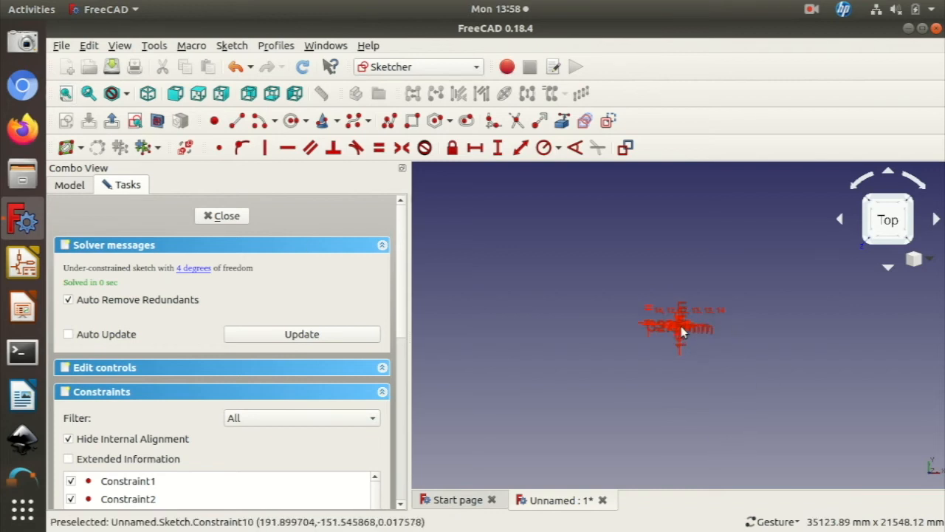
pyautogui.scroll(10, 678, 321)
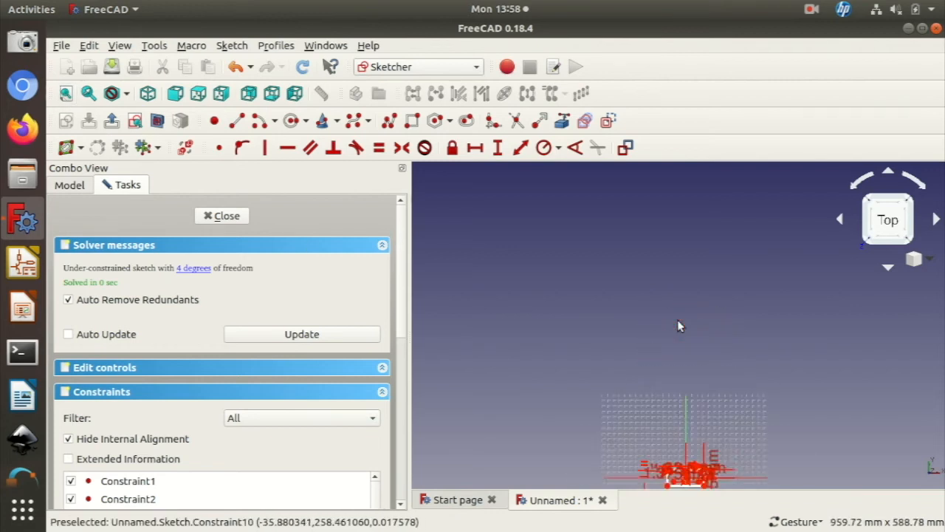
pyautogui.click(65, 94)
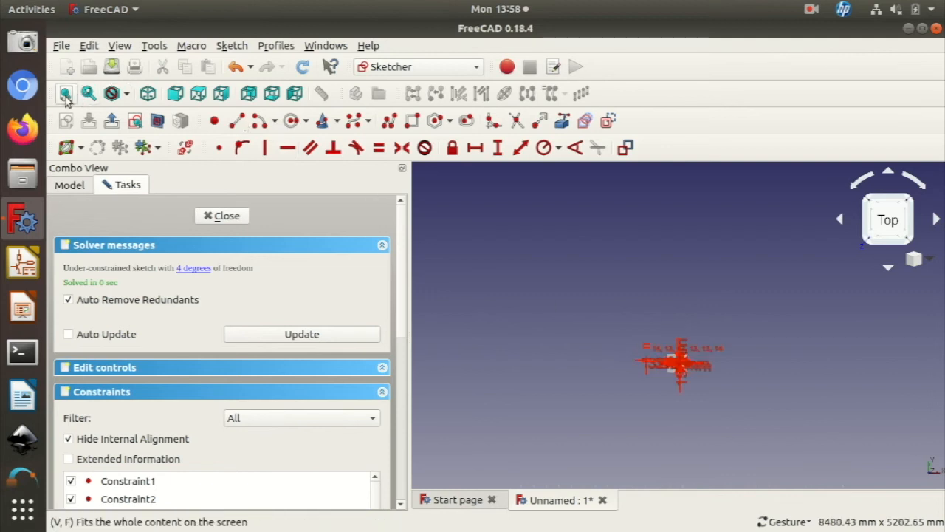
pyautogui.scroll(15, 629, 411)
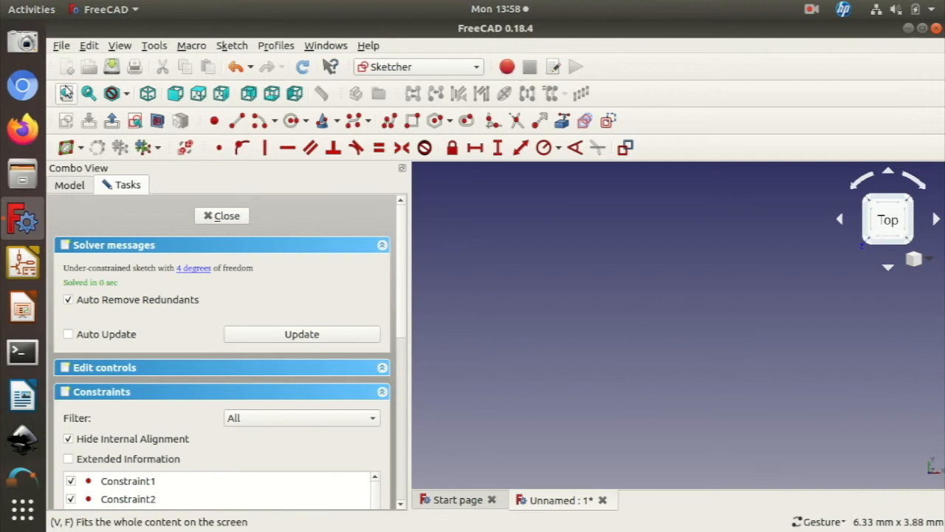
pyautogui.click(65, 93)
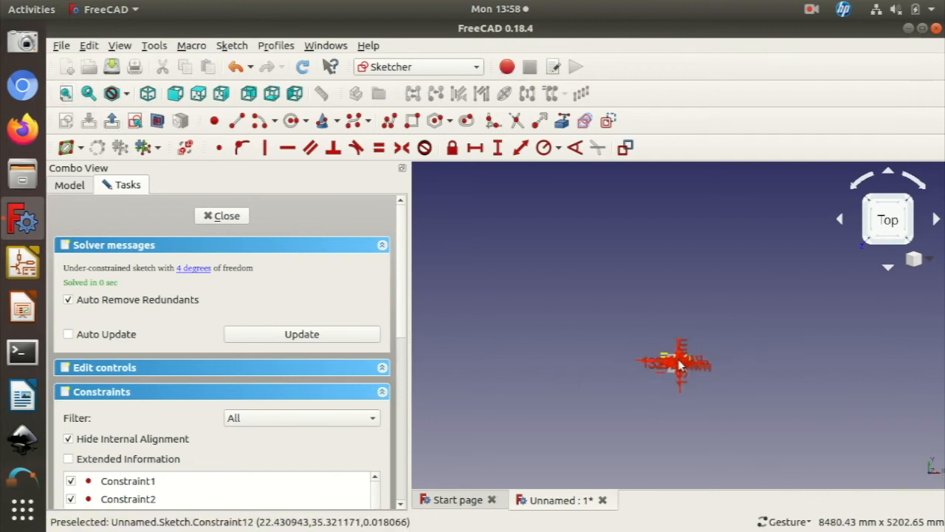
pyautogui.scroll(6, 676, 363)
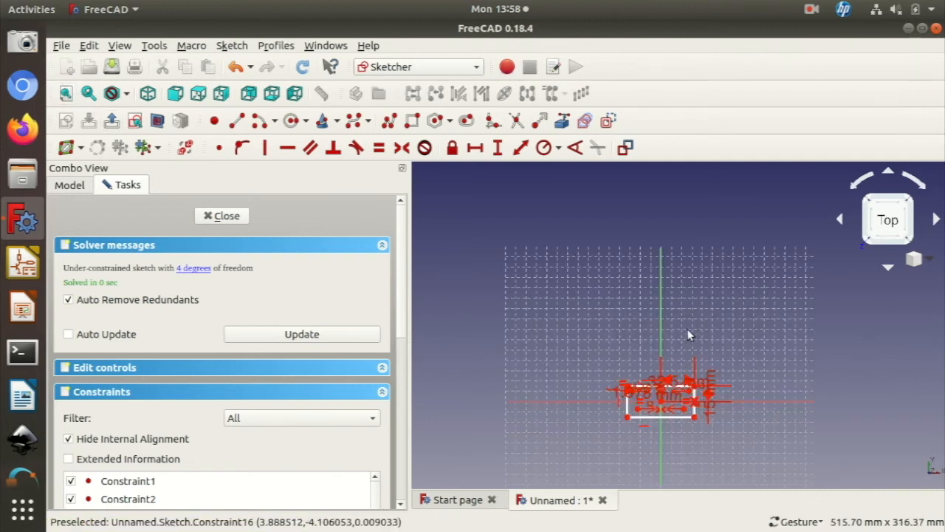
# Step: Try to make the centres of the two right-hand circles symmetric about the horizontal axis with the rectangle's bottom edge also selected
pyautogui.click(652, 417)
pyautogui.scroll(5, 652, 418)
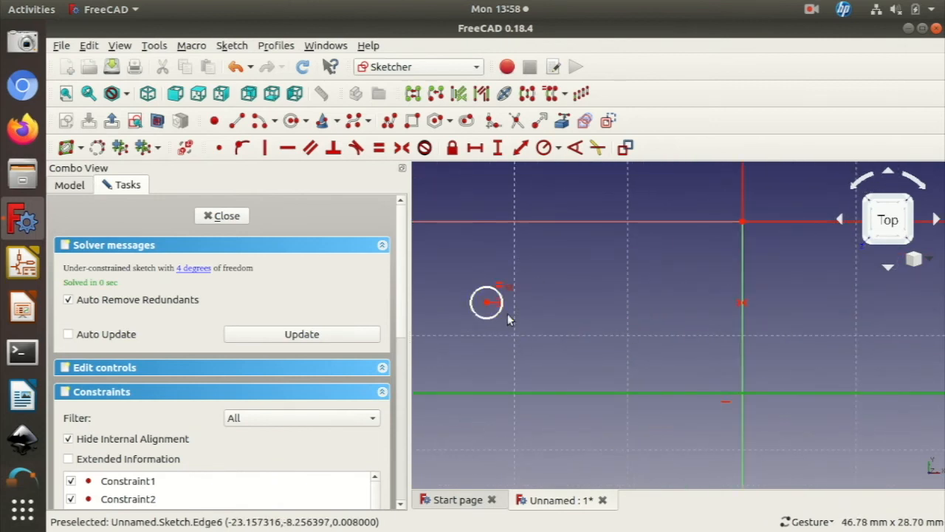
pyautogui.moveTo(857, 300); pyautogui.dragTo(602, 381, button='right')
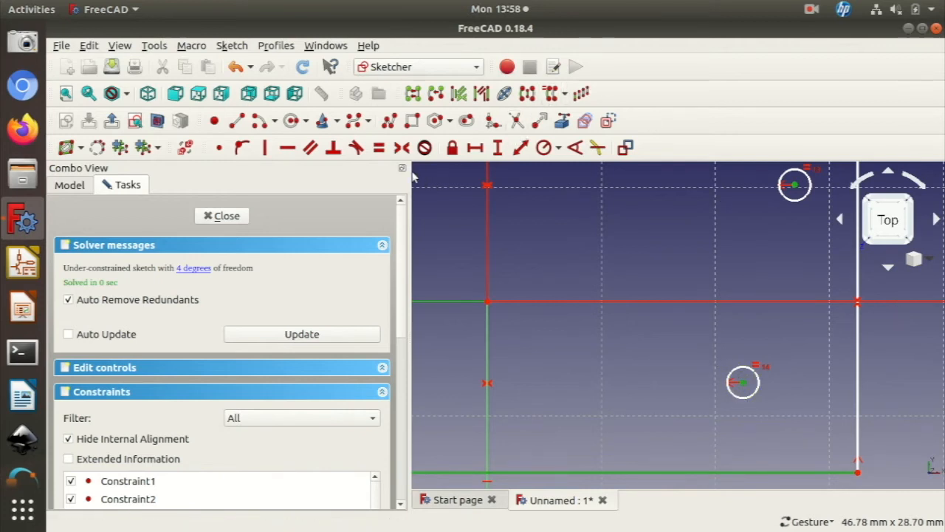
pyautogui.click(401, 147)
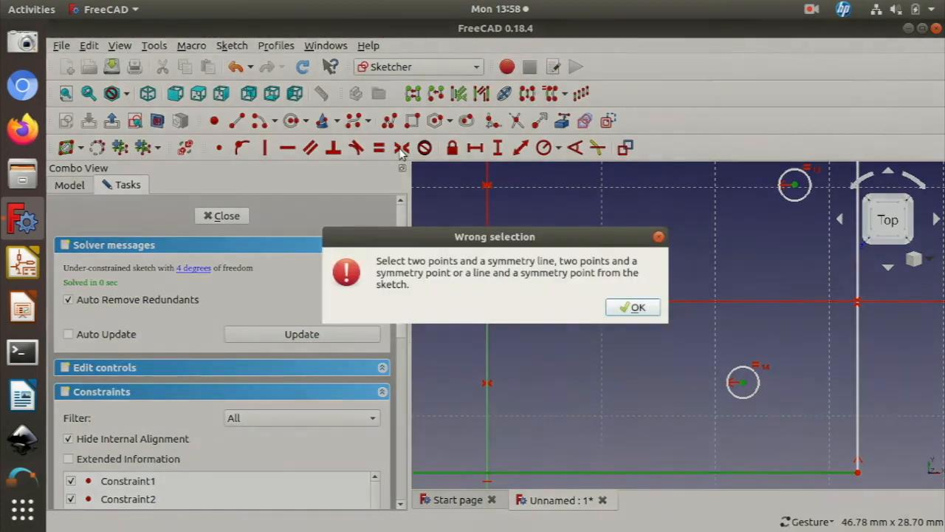
pyautogui.click(635, 308)
pyautogui.click(673, 373)
# Step: Constrain the centres of the two right-hand circles to be symmetric about the horizontal axis
pyautogui.click(741, 383)
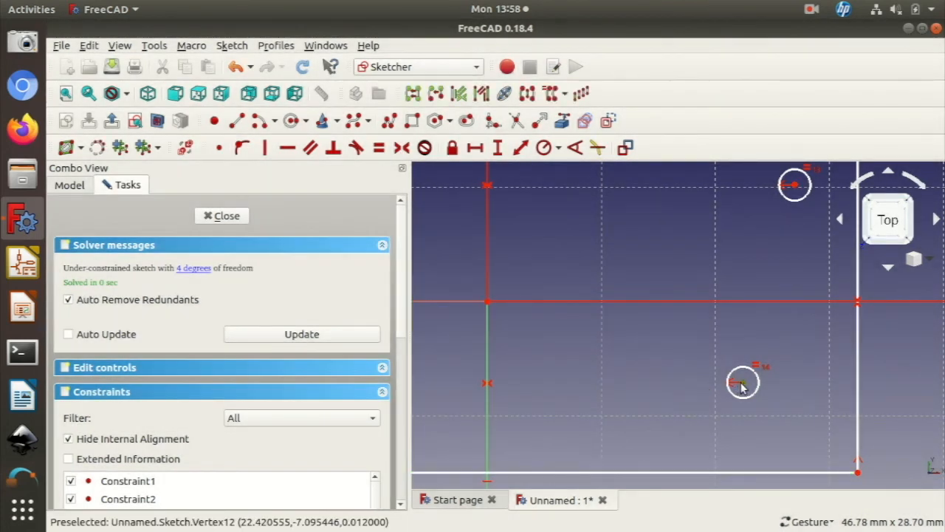
pyautogui.click(876, 304)
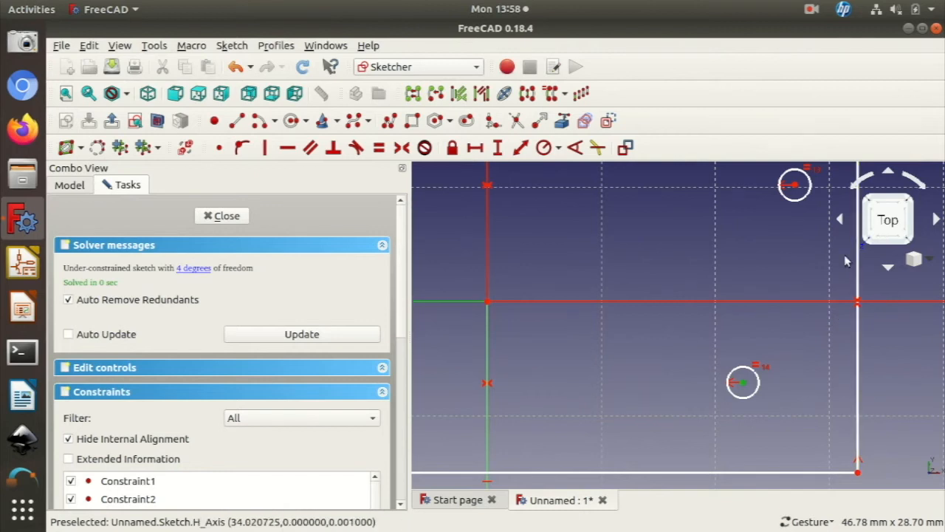
pyautogui.click(793, 184)
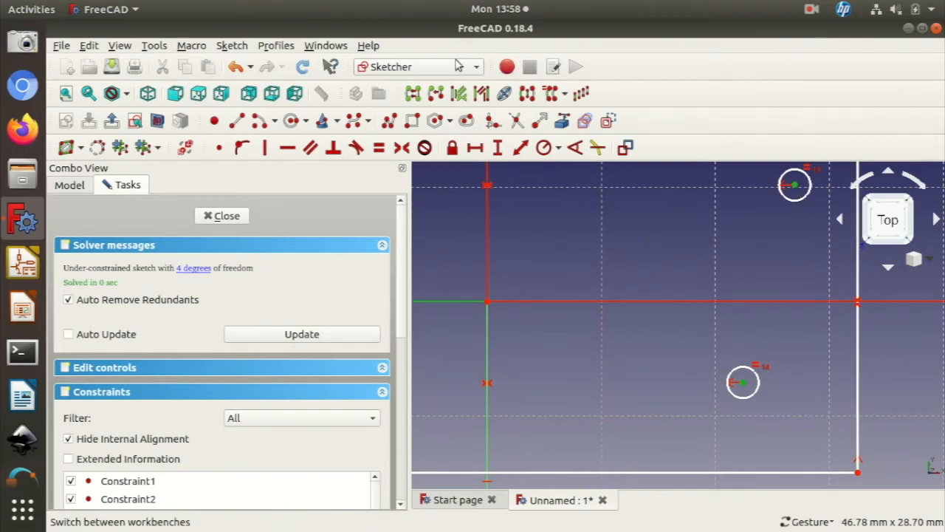
pyautogui.click(403, 147)
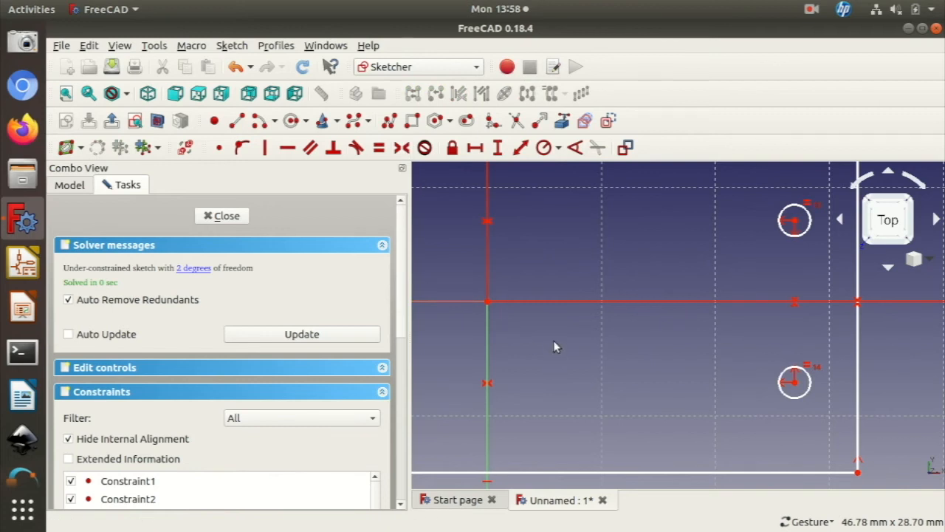
# Step: Constrain the upper-right circle's centre to a vertical distance of 11.5 mm from the sketch origin
pyautogui.hotkey('alt', 'Tab')
pyautogui.hotkey('alt', 'Down')
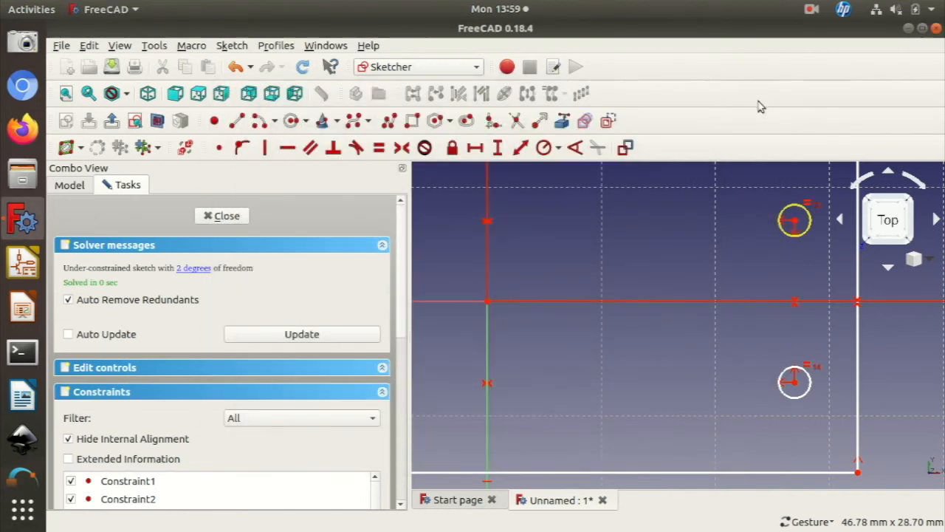
pyautogui.click(758, 104)
pyautogui.click(795, 225)
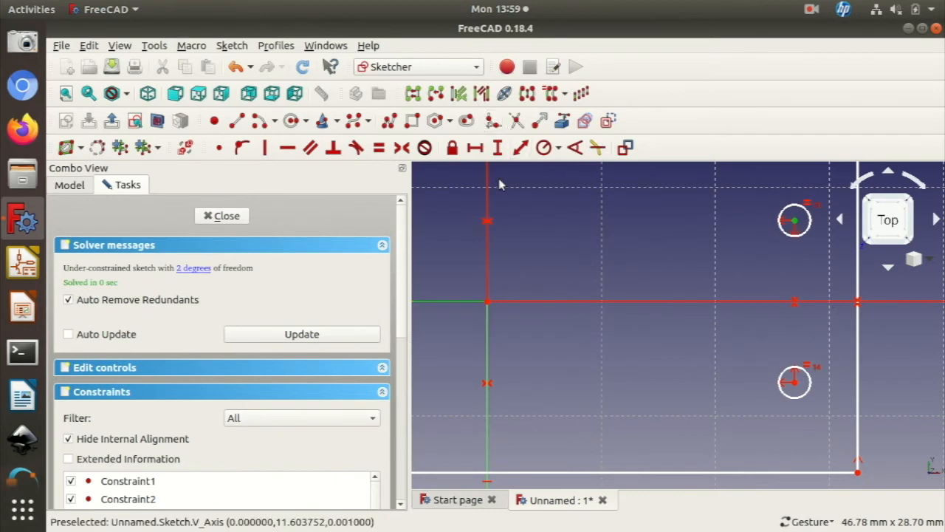
pyautogui.click(498, 148)
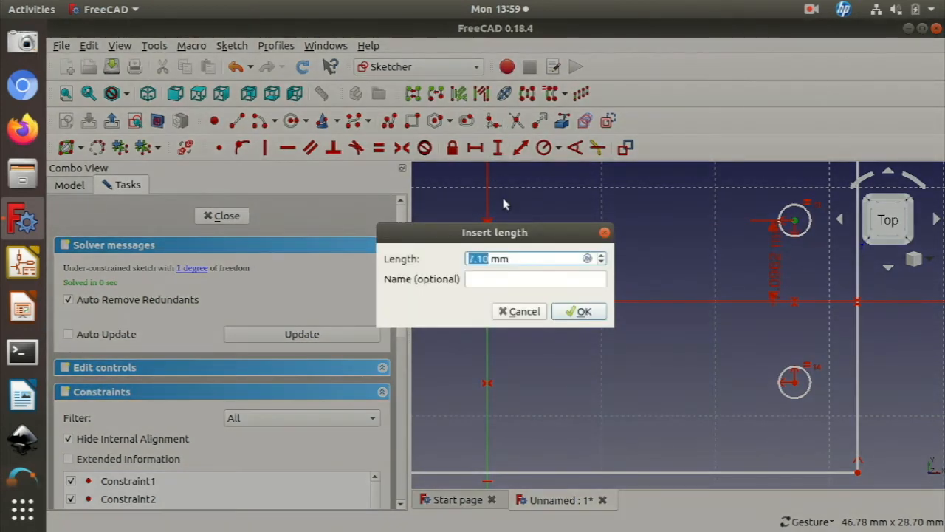
pyautogui.write('23')
pyautogui.press('Return')
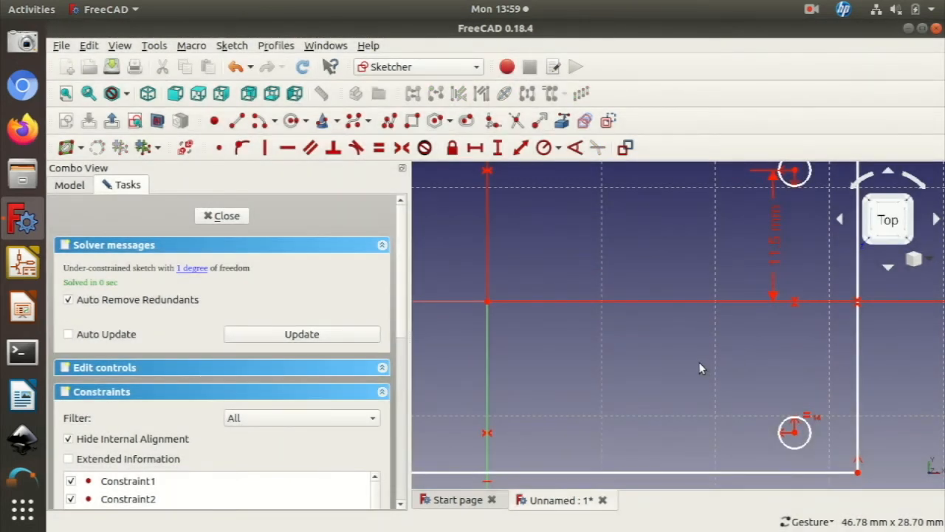
# Step: Try to add a horizontal distance constraint between the two lower circles, then clear the selection
pyautogui.scroll(-5, 699, 362)
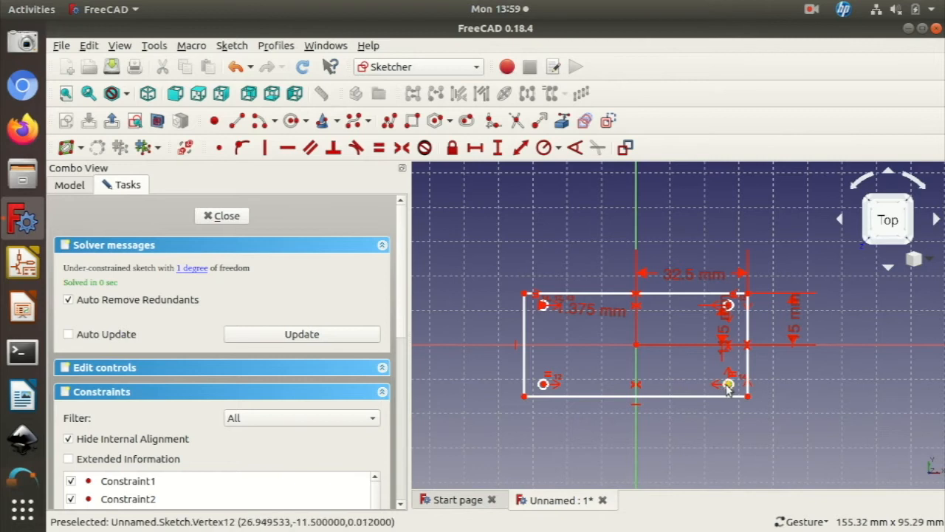
pyautogui.click(727, 384)
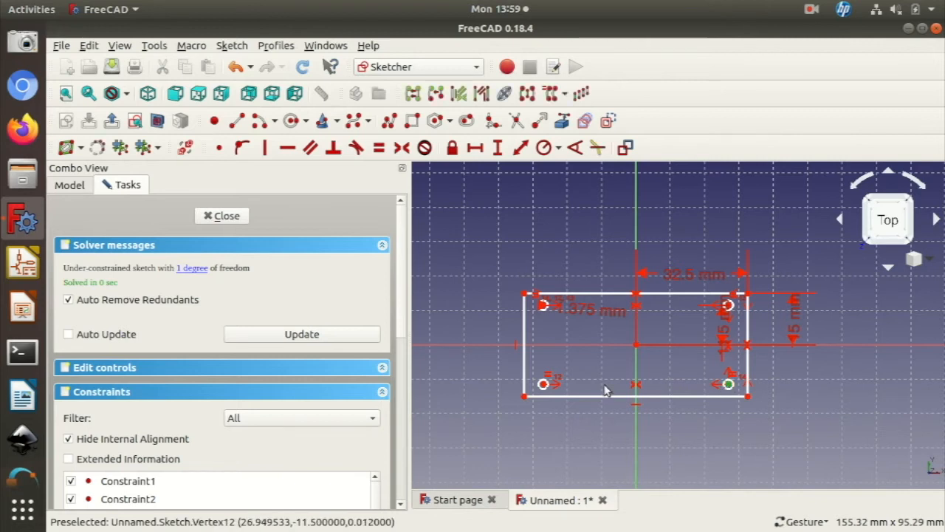
pyautogui.click(544, 384)
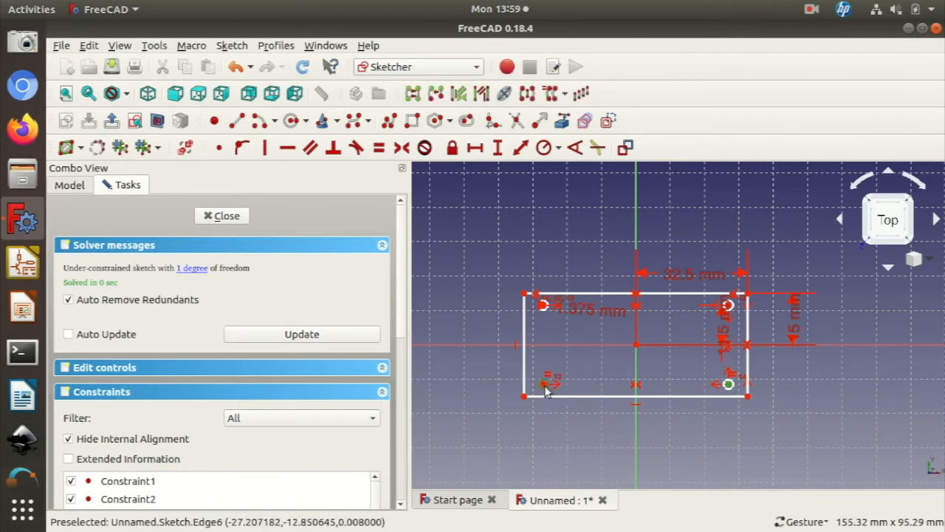
pyautogui.click(475, 148)
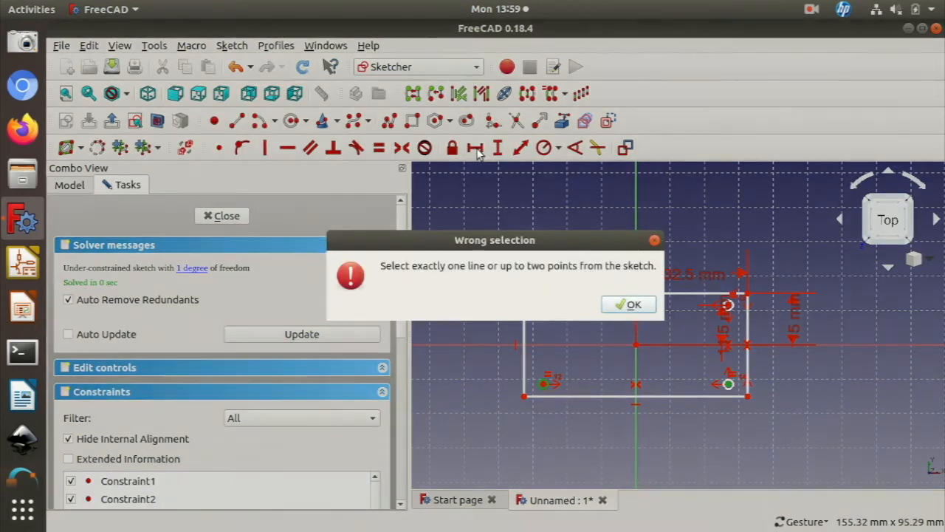
pyautogui.click(628, 304)
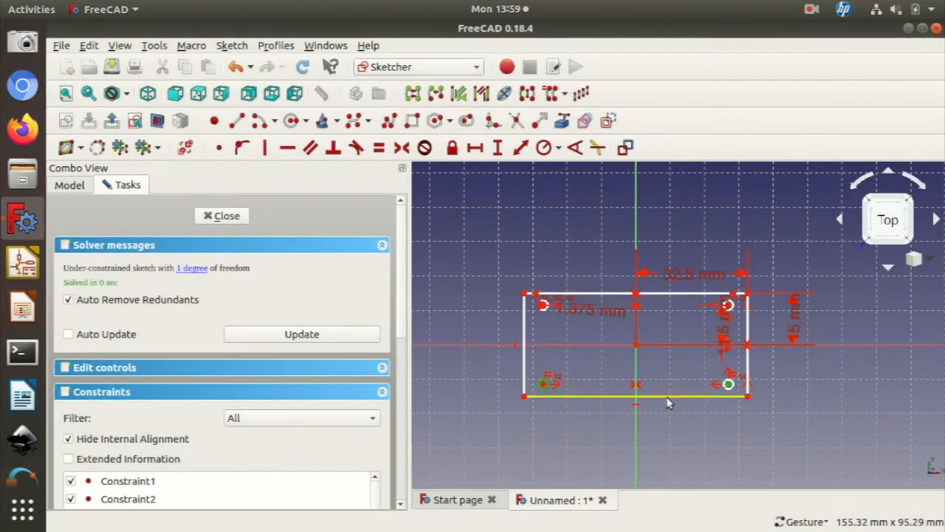
pyautogui.click(679, 443)
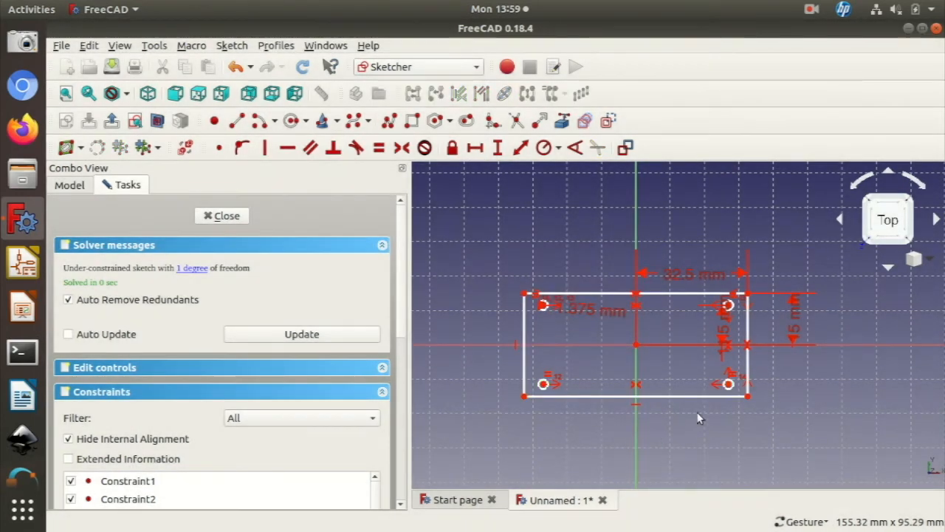
# Step: Add a horizontal distance constraint between the centres of the two lower circles
pyautogui.click(729, 392)
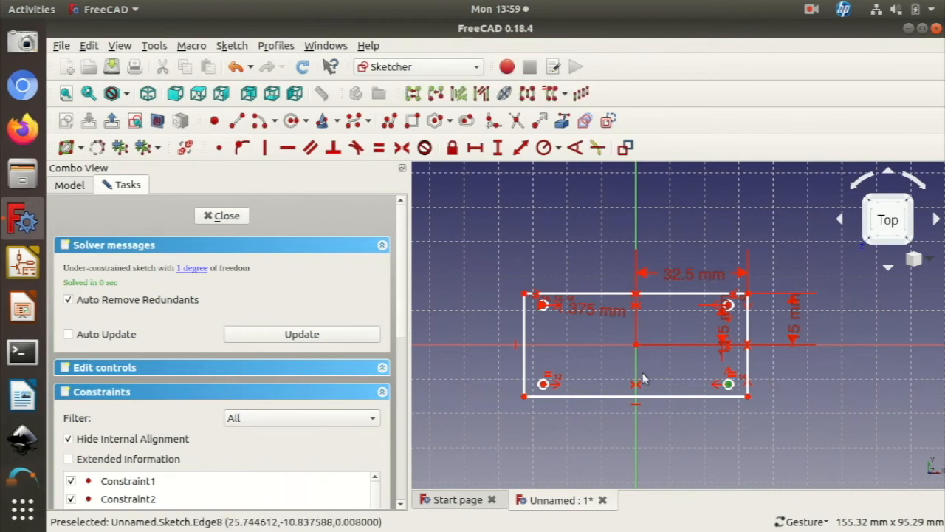
pyautogui.click(543, 386)
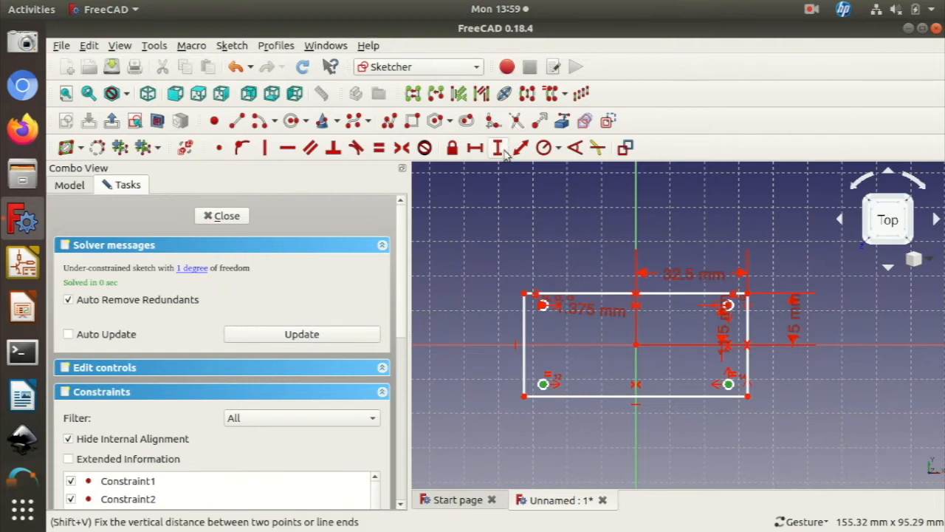
pyautogui.click(473, 149)
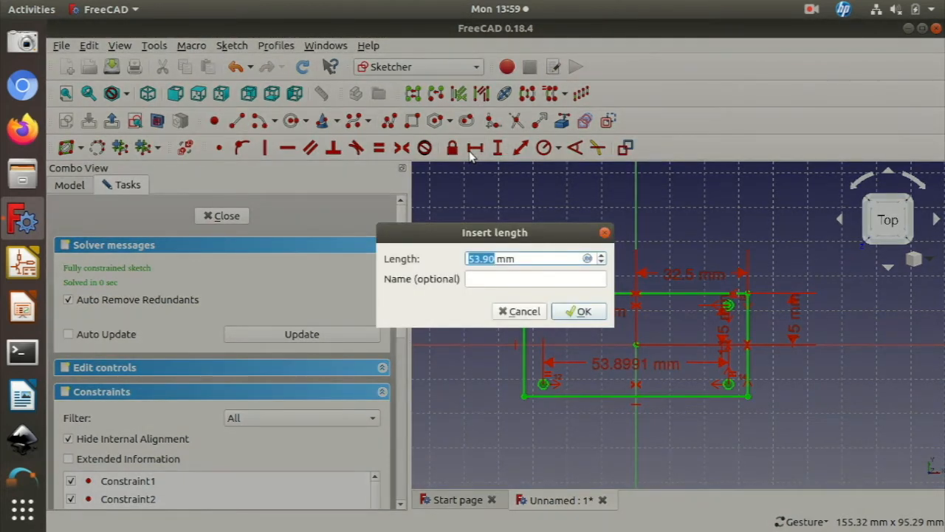
# Step: Open the pi_zero.png drawing from the Desktop folder, check the horizontal hole spacing, and return to the sketch
pyautogui.hotkey('alt', 'Tab')
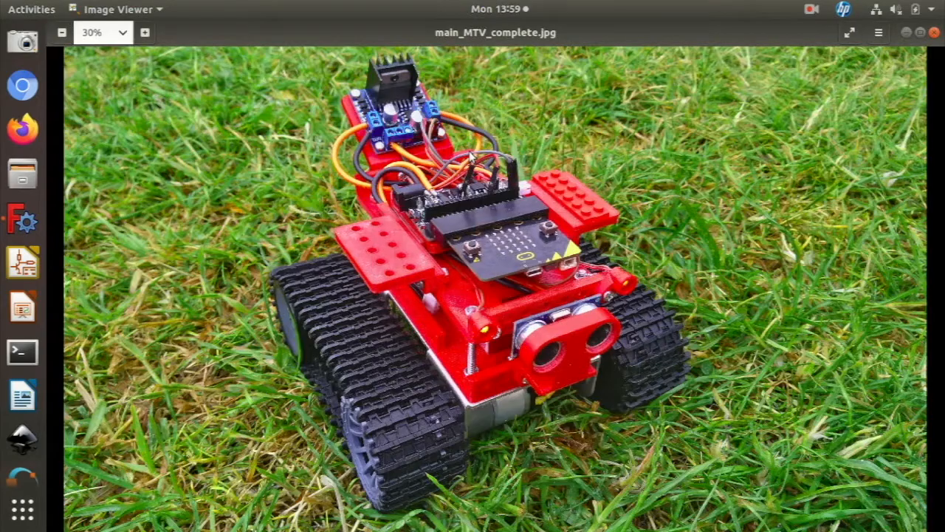
pyautogui.hotkey('alt', 'Tab')
pyautogui.hotkey('alt', 'Tab')
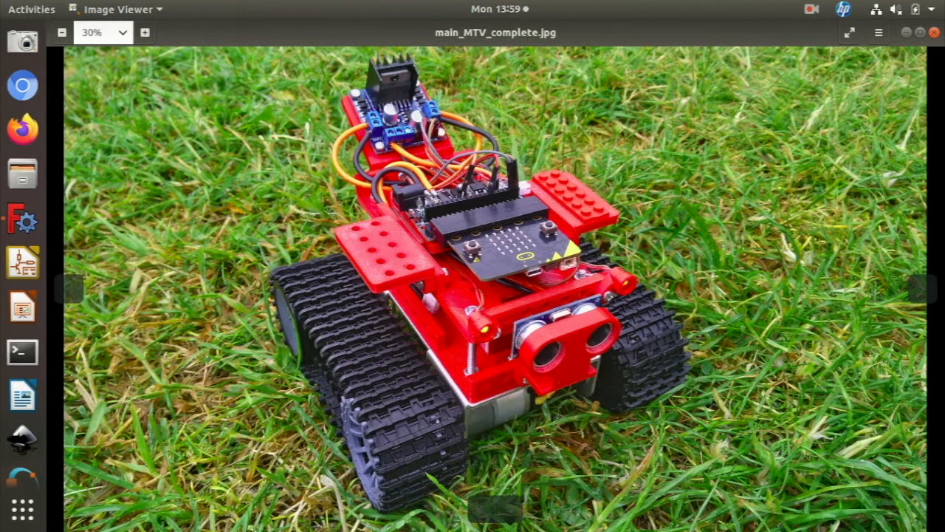
pyautogui.click(905, 33)
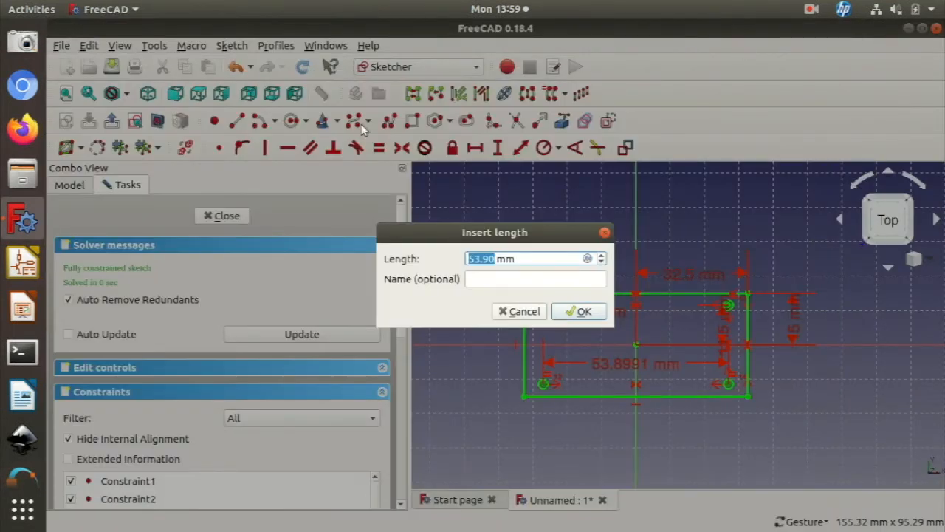
pyautogui.click(22, 179)
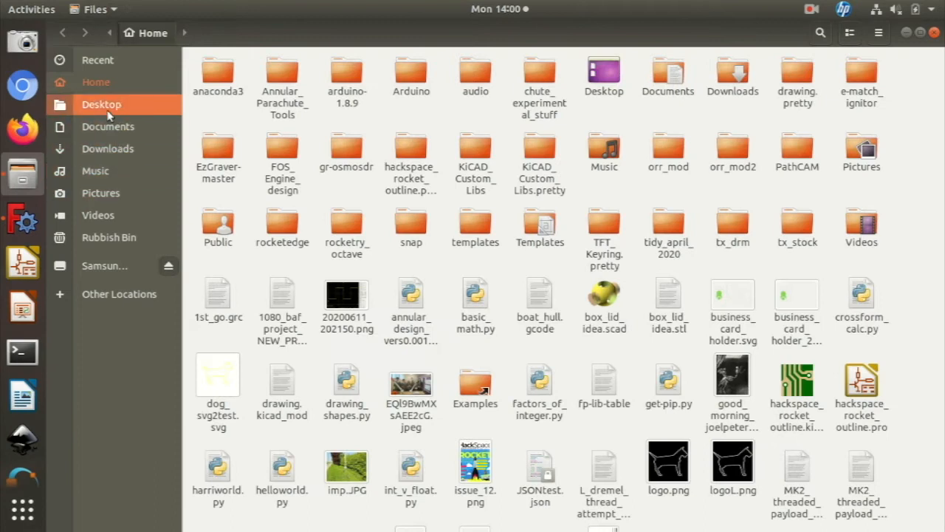
pyautogui.click(108, 109)
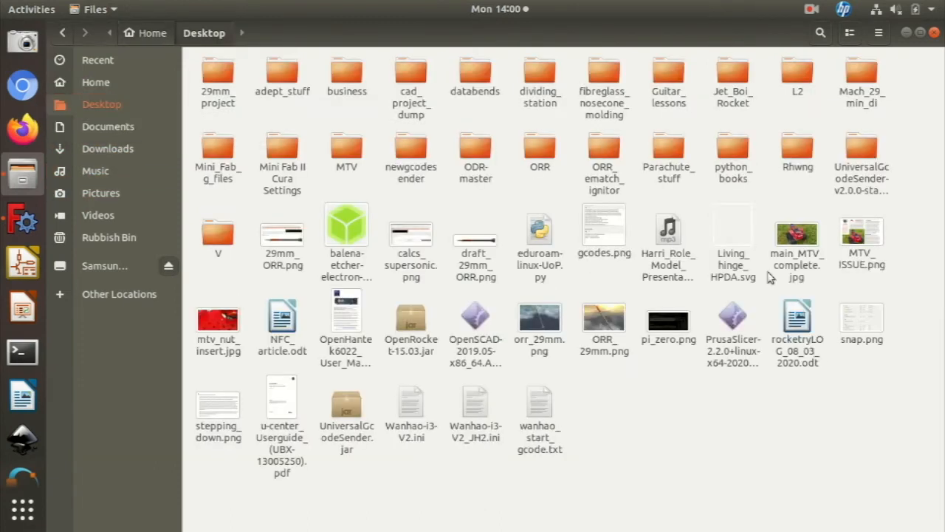
pyautogui.doubleClick(668, 325)
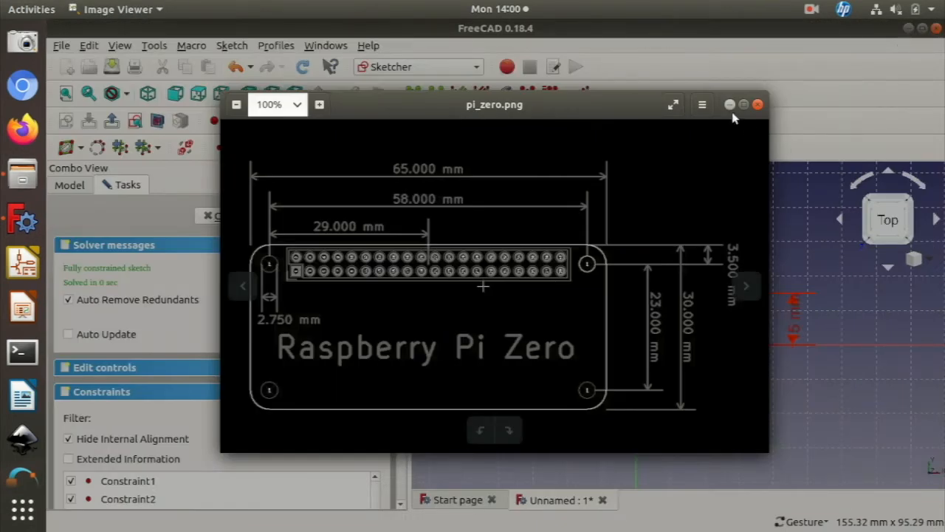
pyautogui.click(730, 104)
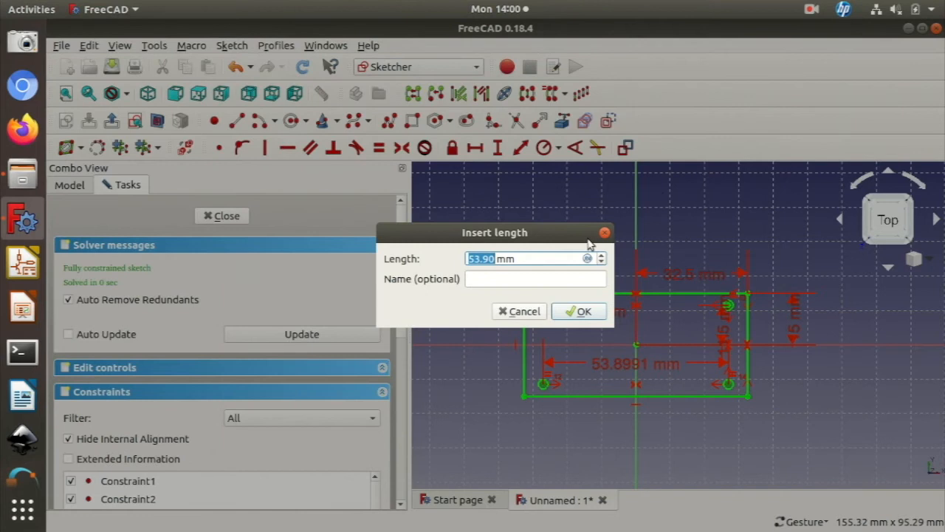
# Step: Set the lower circles' horizontal spacing to 58 mm and move the 58 mm and 11.5 mm dimensions clear of the rectangle
pyautogui.write('58')
pyautogui.click(591, 318)
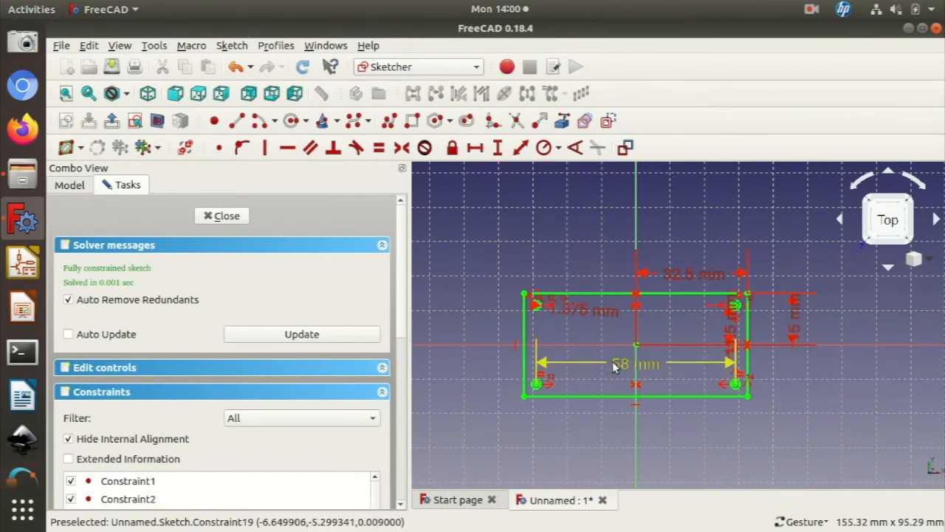
pyautogui.moveTo(613, 363); pyautogui.dragTo(613, 452)
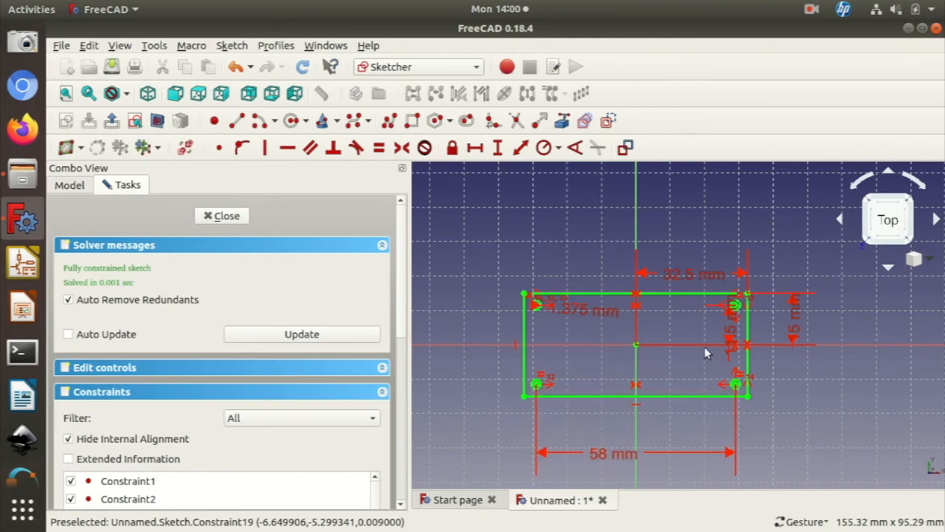
pyautogui.moveTo(729, 336); pyautogui.dragTo(884, 314)
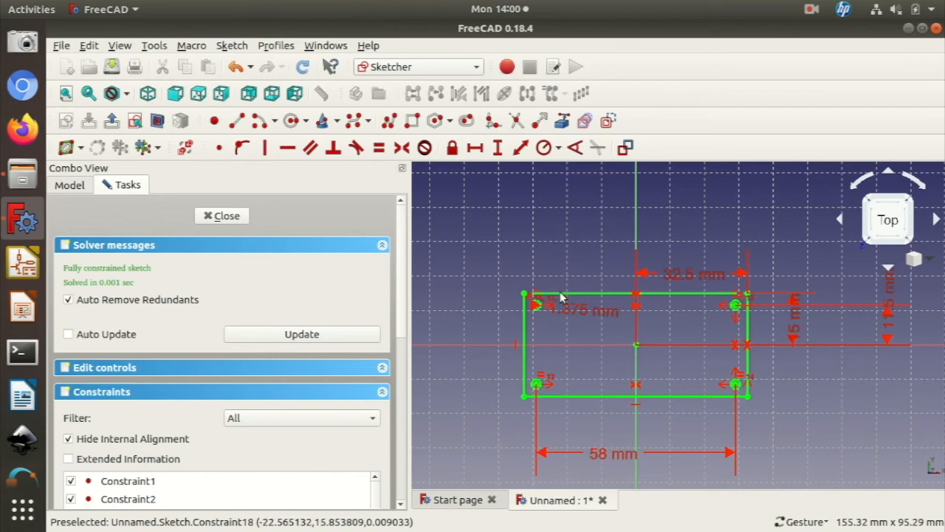
# Step: Close the finished sketch and pad it to a thickness of 4 mm
pyautogui.click(243, 216)
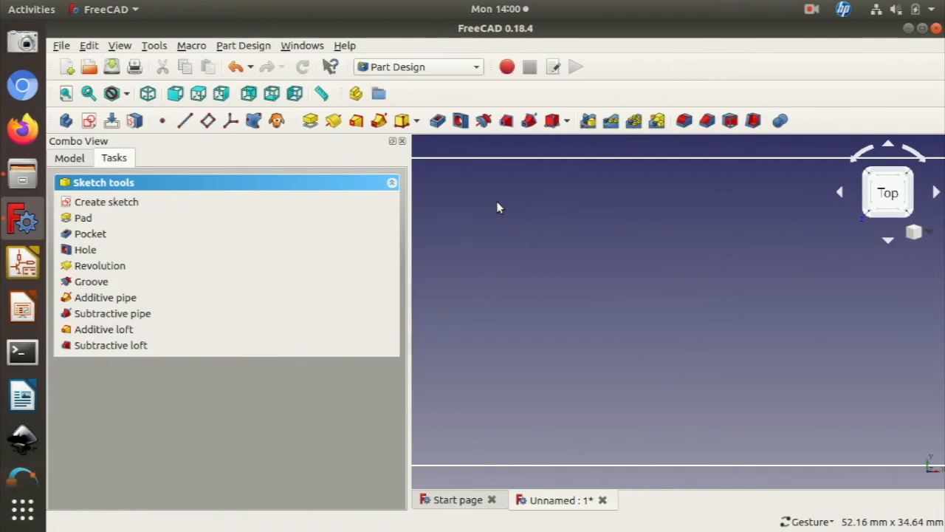
pyautogui.scroll(-4, 496, 207)
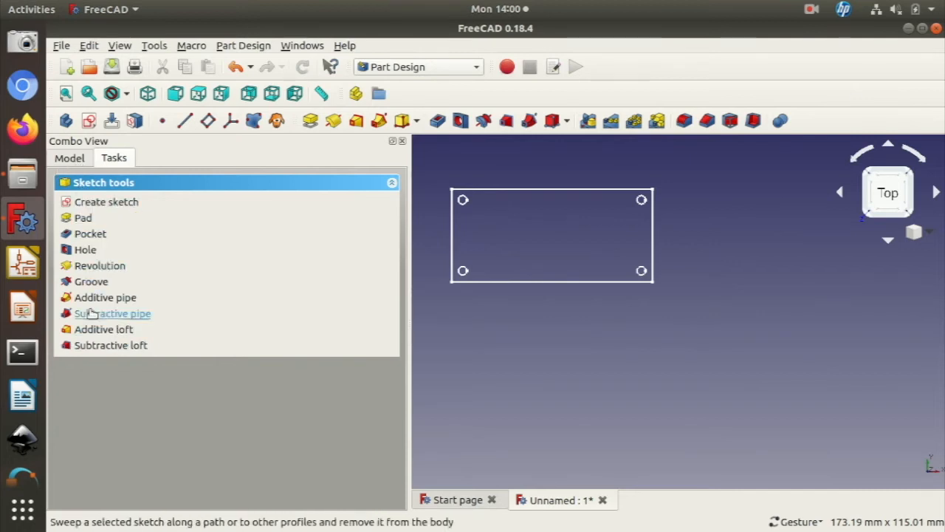
pyautogui.click(83, 218)
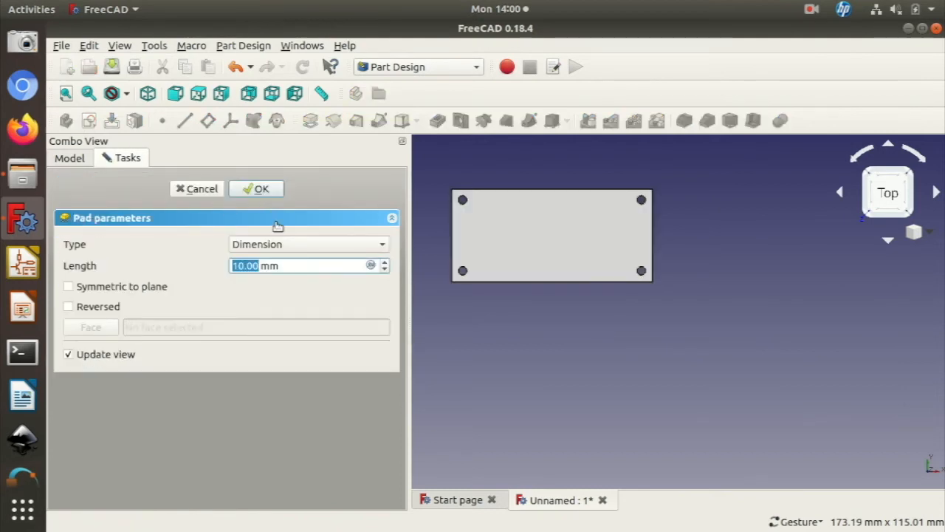
pyautogui.moveTo(495, 332); pyautogui.dragTo(593, 344)
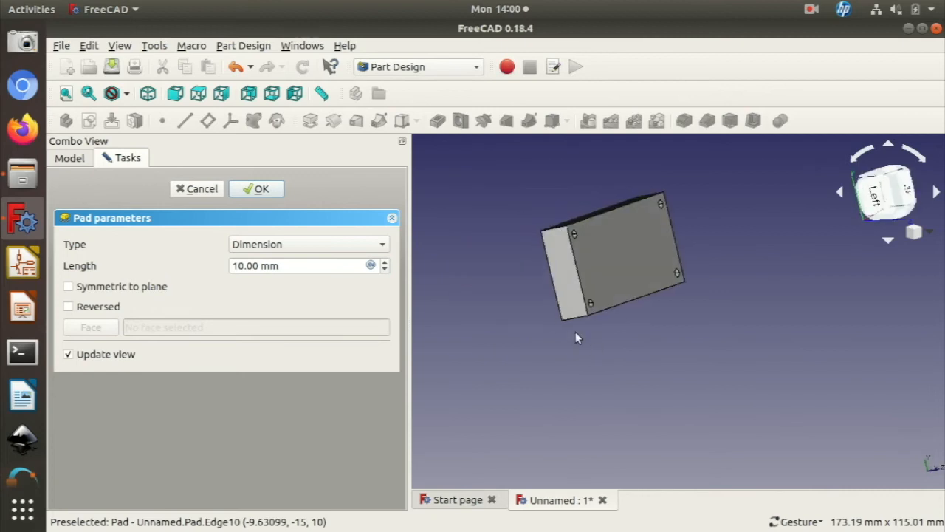
pyautogui.click(243, 265)
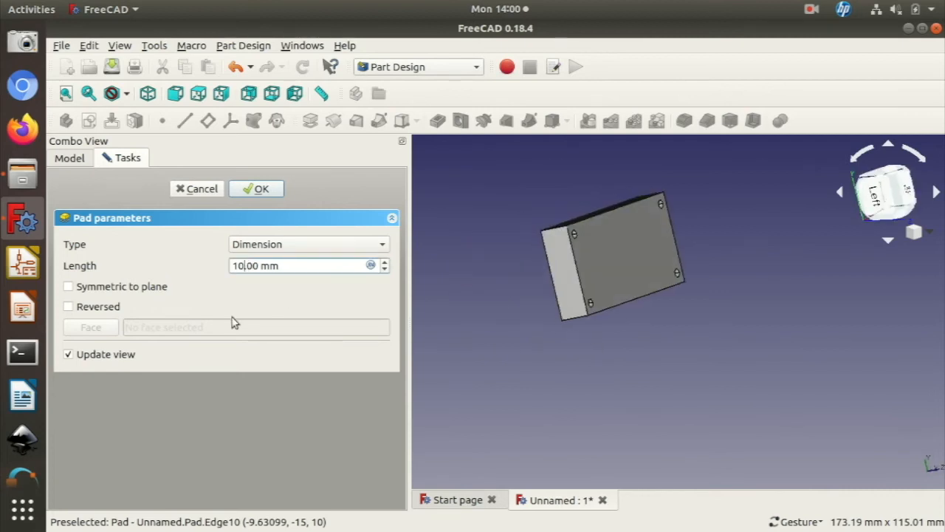
pyautogui.press('BackSpace')
pyautogui.press('BackSpace')
pyautogui.press('Delete')
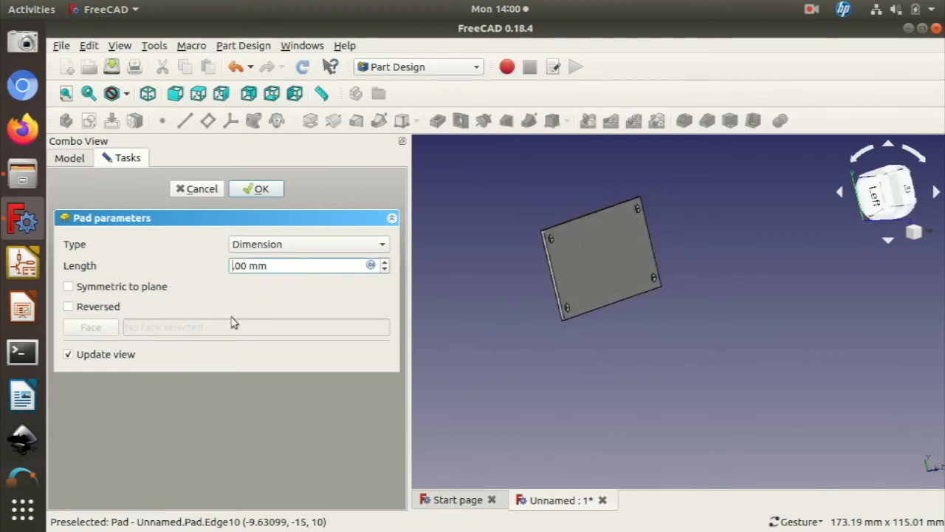
pyautogui.write('4.')
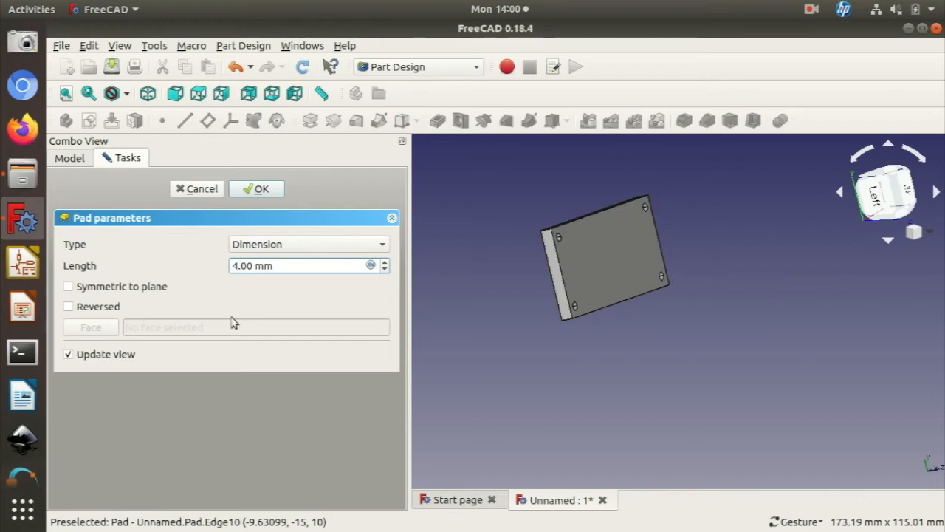
pyautogui.click(267, 191)
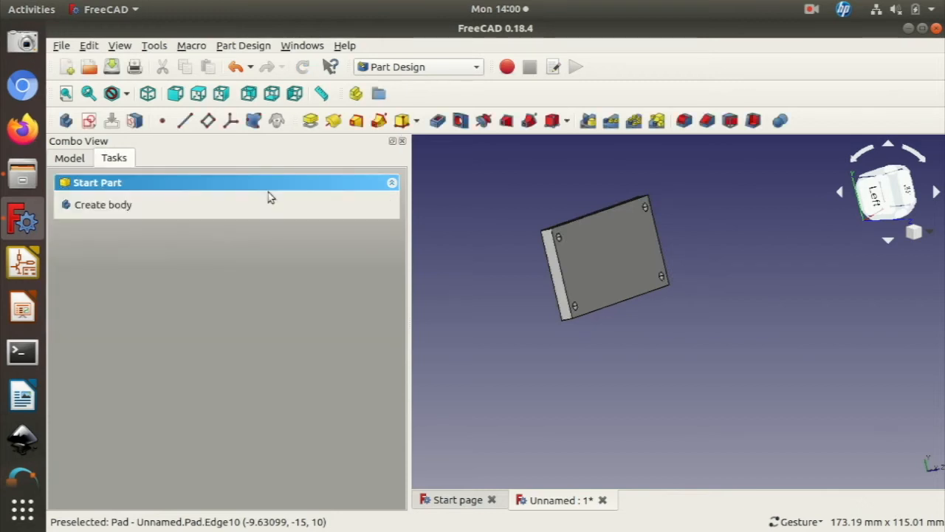
# Step: Show the model tree and select the padded plate's large upper face
pyautogui.moveTo(521, 350); pyautogui.dragTo(469, 350)
pyautogui.click(66, 158)
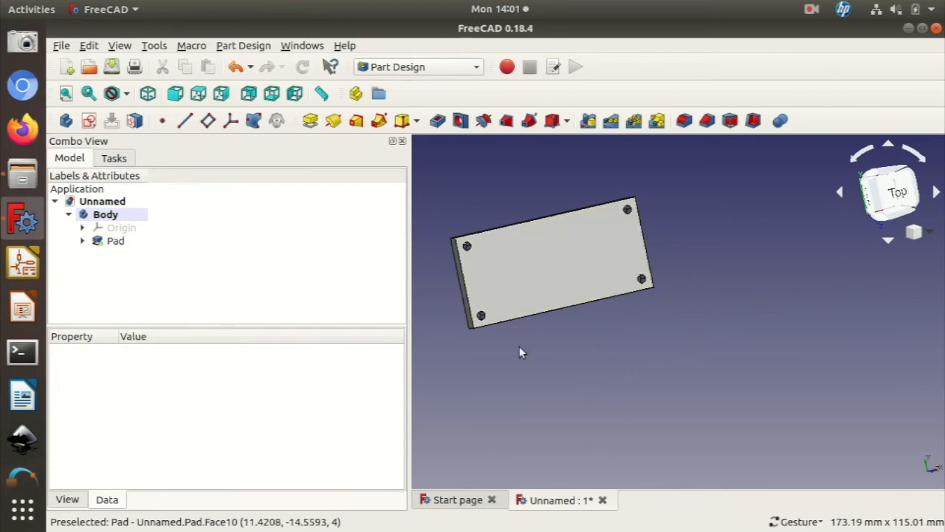
pyautogui.moveTo(617, 329); pyautogui.dragTo(620, 293)
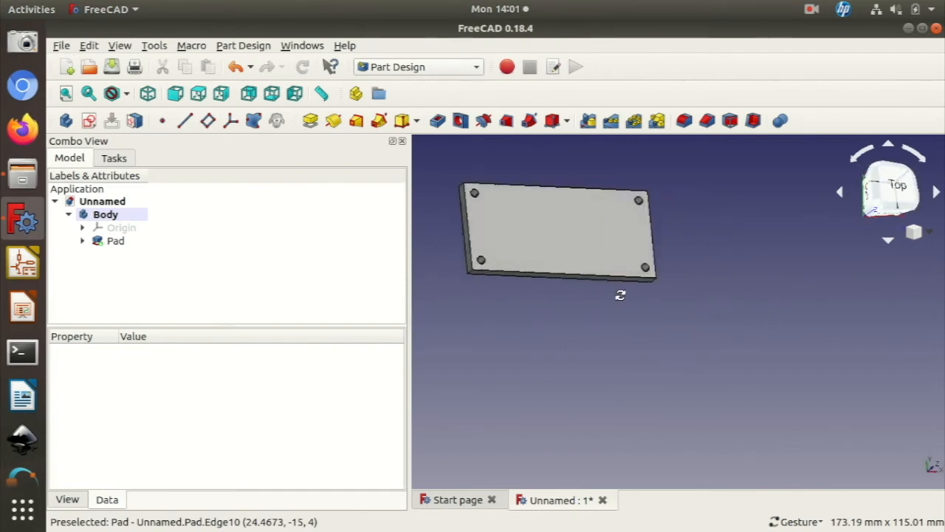
pyautogui.click(575, 251)
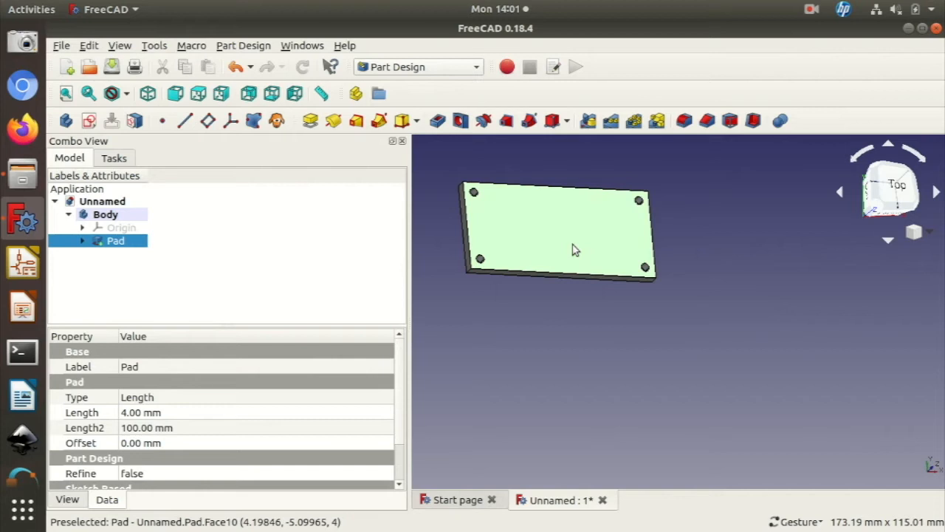
pyautogui.moveTo(580, 276); pyautogui.dragTo(728, 333)
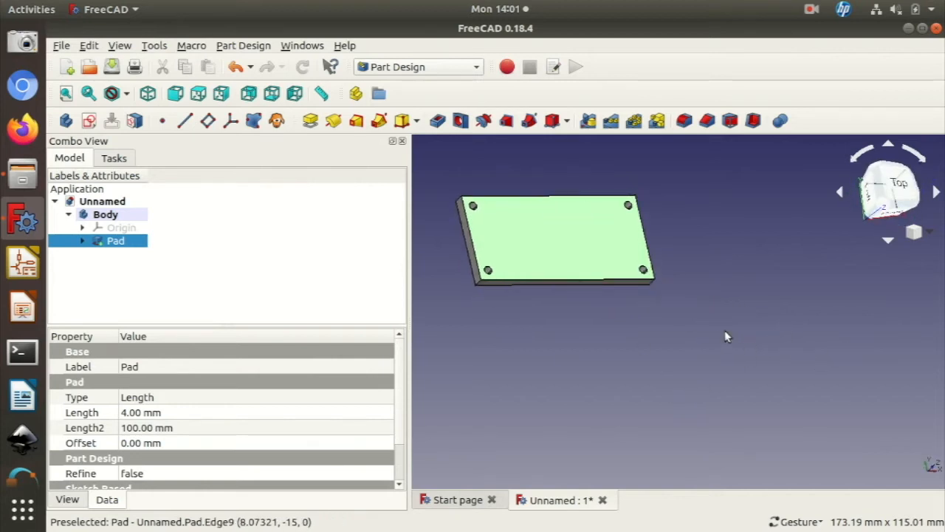
# Step: Start a new sketch on the plate's large upper face, viewed from the top
pyautogui.click(899, 189)
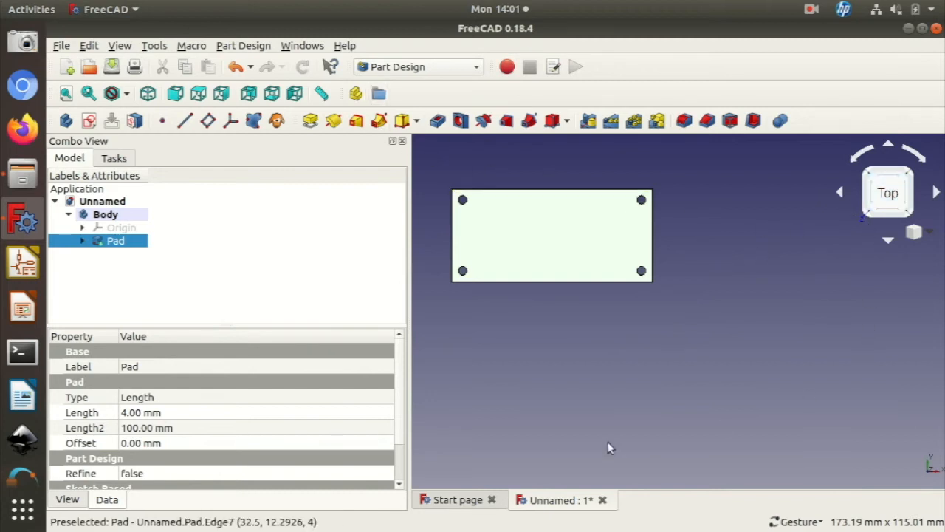
pyautogui.click(586, 335)
pyautogui.click(567, 235)
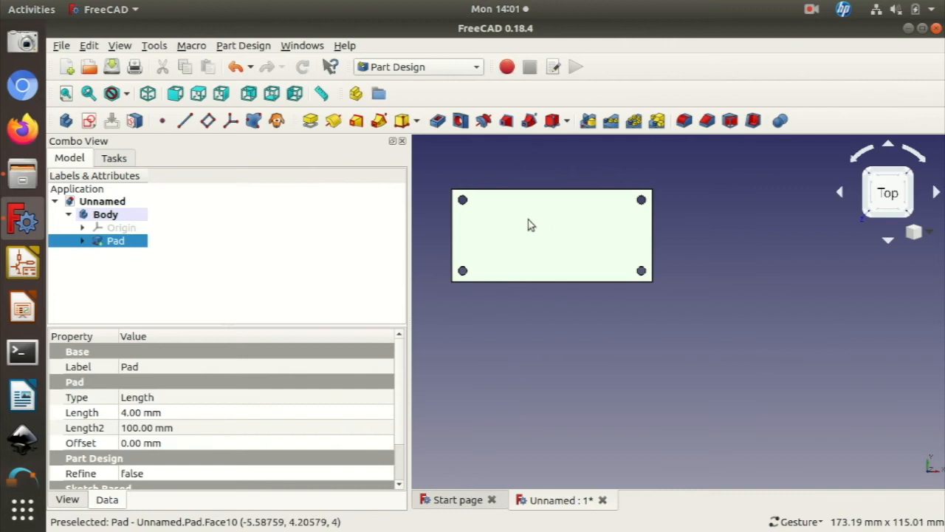
pyautogui.click(88, 121)
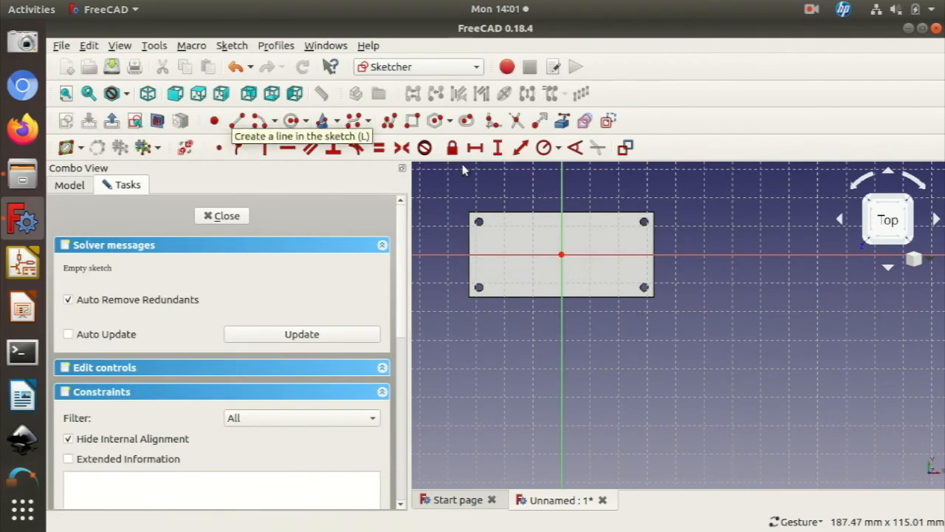
# Step: Draw a rectangle about 25 × 33 mm across the plate's lower edge and make its upper corners symmetric about the vertical axis
pyautogui.moveTo(633, 342); pyautogui.dragTo(779, 372, button='right')
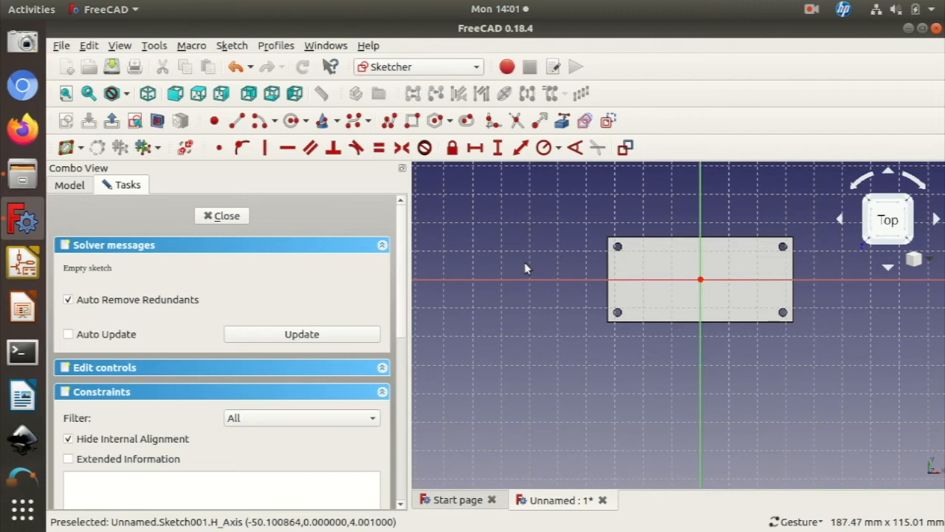
pyautogui.click(414, 125)
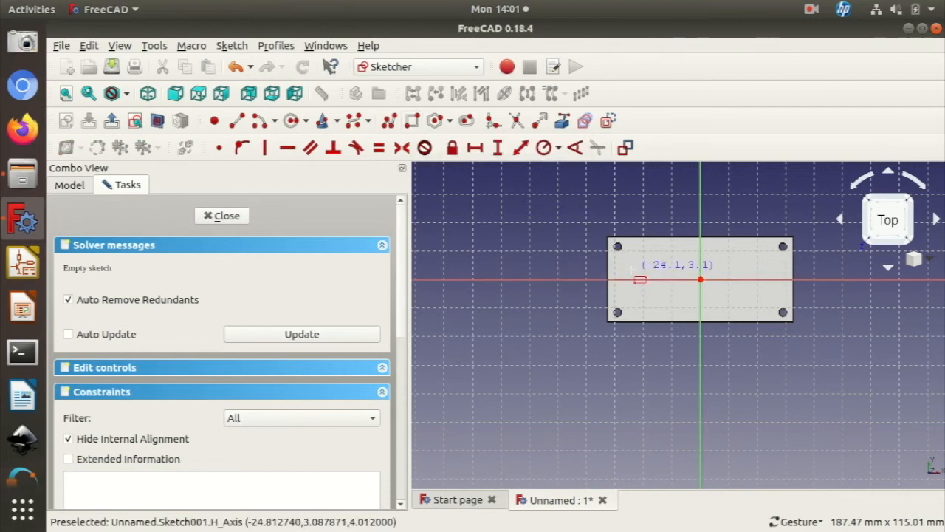
pyautogui.click(672, 272)
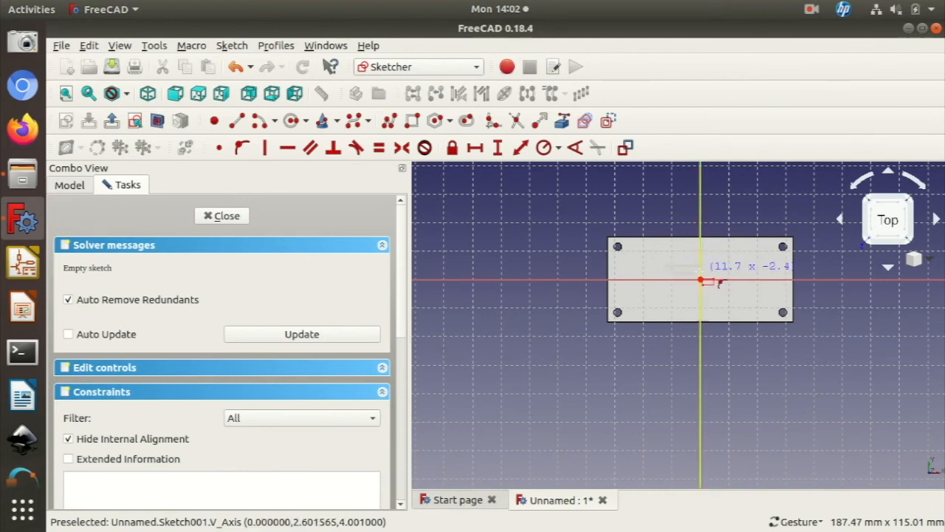
pyautogui.click(737, 360)
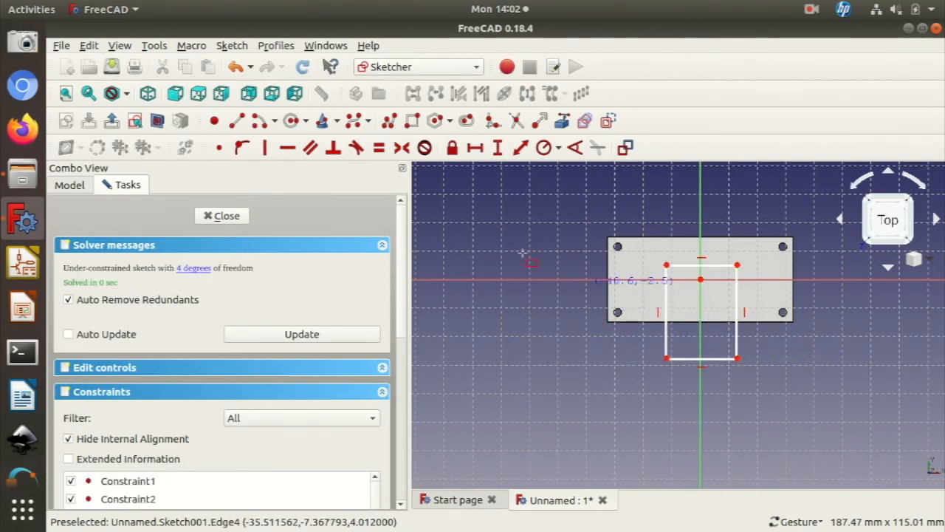
pyautogui.press('Escape')
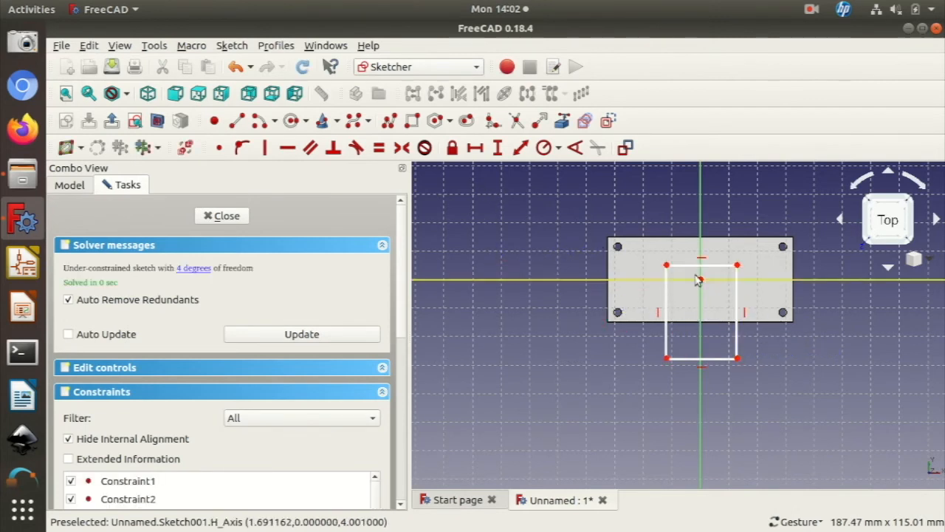
pyautogui.click(666, 265)
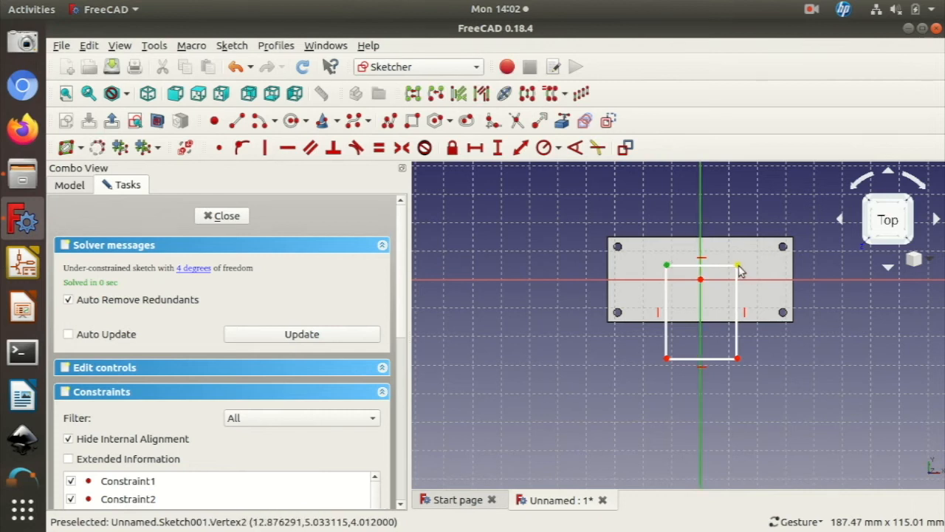
pyautogui.click(402, 147)
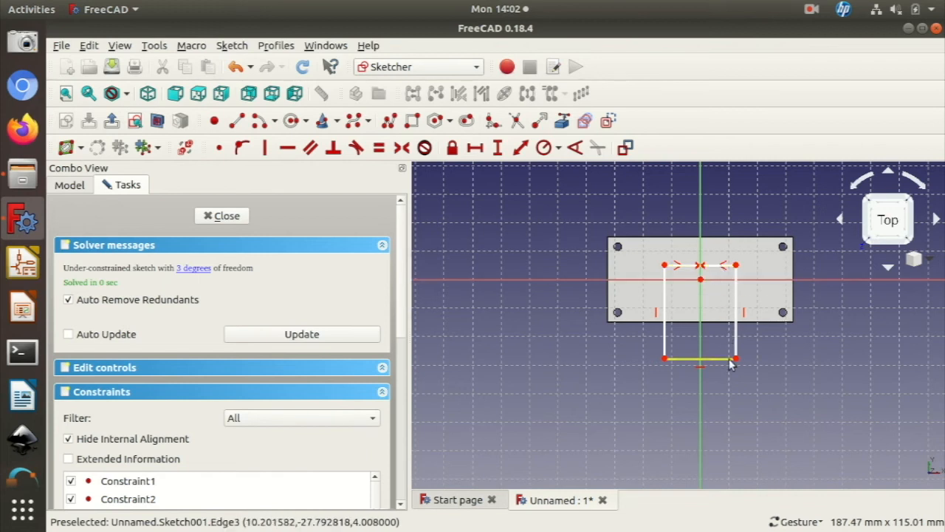
# Step: Constrain the vertical distance between the rectangle's upper-right and lower-right corners to 25 mm
pyautogui.click(735, 264)
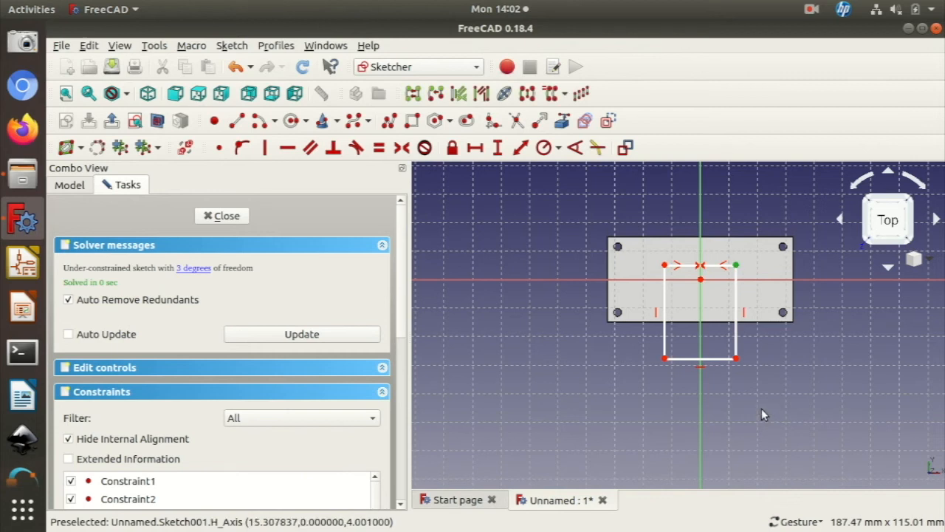
pyautogui.click(736, 360)
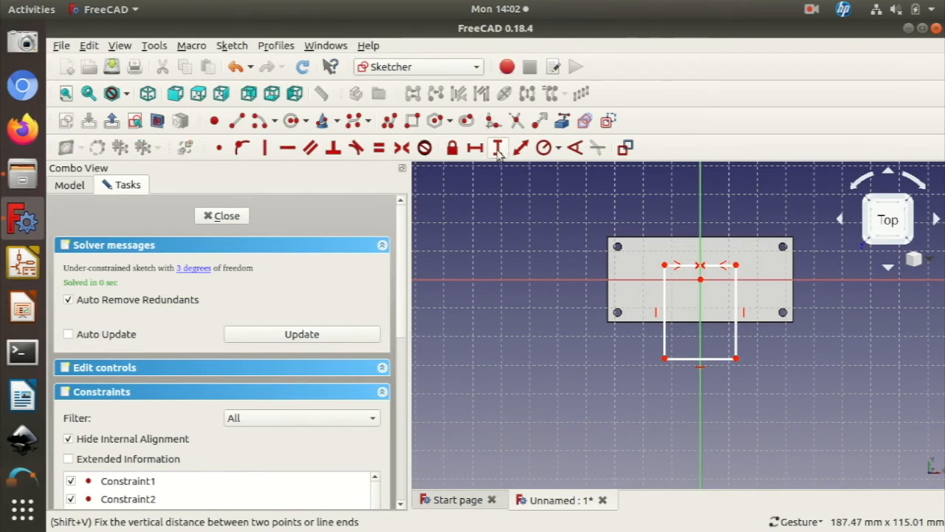
pyautogui.click(498, 150)
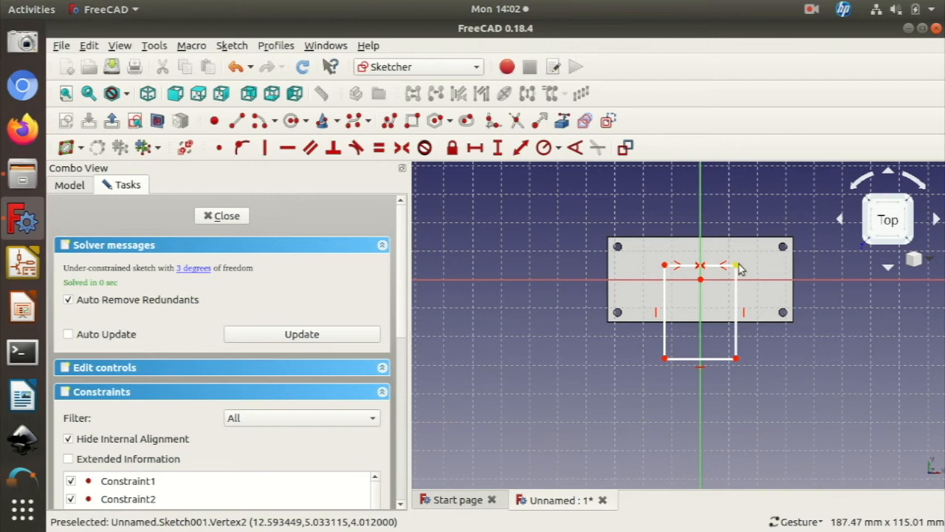
pyautogui.click(736, 264)
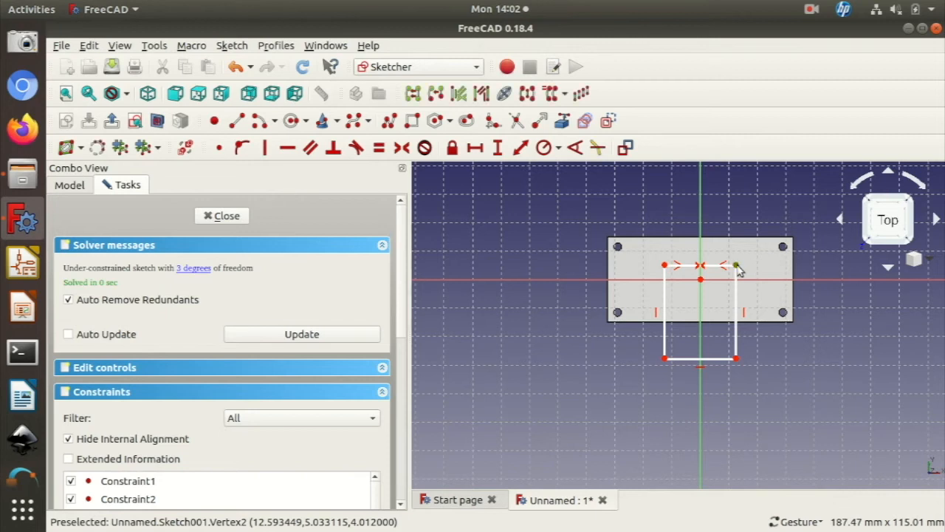
pyautogui.click(735, 358)
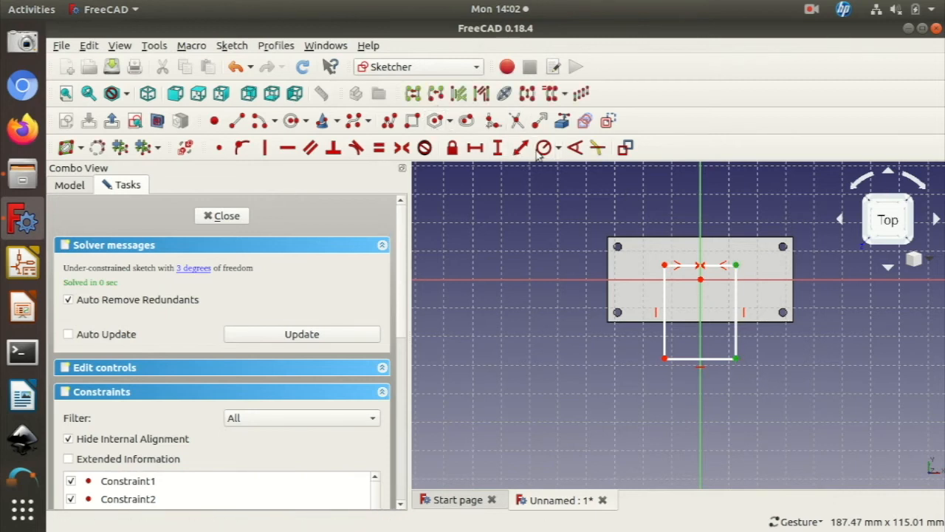
pyautogui.click(505, 151)
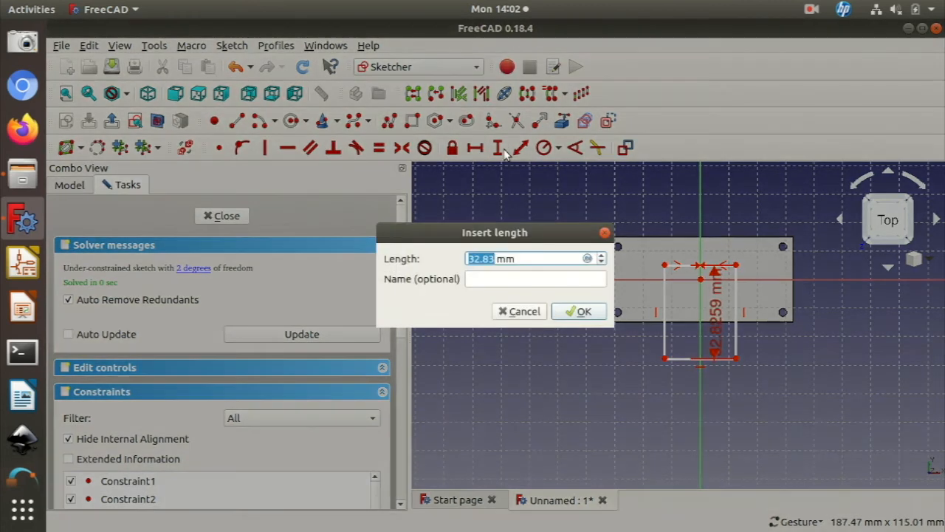
pyautogui.write('3')
pyautogui.write('2')
pyautogui.write('5')
pyautogui.press('Return')
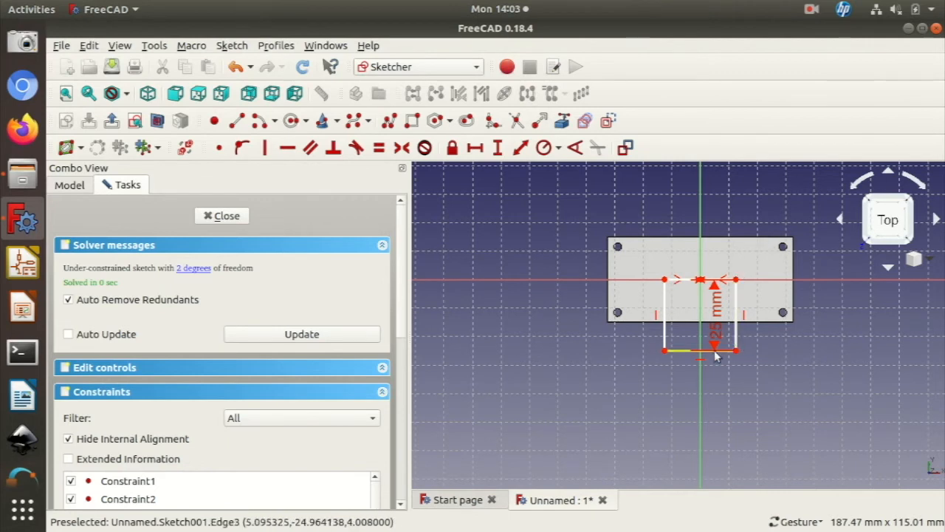
# Step: Move the rectangle slightly below the horizontal axis and set its upper-left corner 15 mm horizontally from the vertical axis
pyautogui.moveTo(663, 355)
pyautogui.mouseDown()
pyautogui.moveTo(606, 360)
pyautogui.moveTo(662, 354)
pyautogui.moveTo(659, 363)
pyautogui.moveTo(660, 338)
pyautogui.moveTo(656, 407)
pyautogui.moveTo(643, 320)
pyautogui.moveTo(646, 364)
pyautogui.moveTo(653, 353)
pyautogui.moveTo(679, 355)
pyautogui.moveTo(630, 354)
pyautogui.moveTo(677, 367)
pyautogui.moveTo(677, 350)
pyautogui.moveTo(668, 359)
pyautogui.mouseUp()
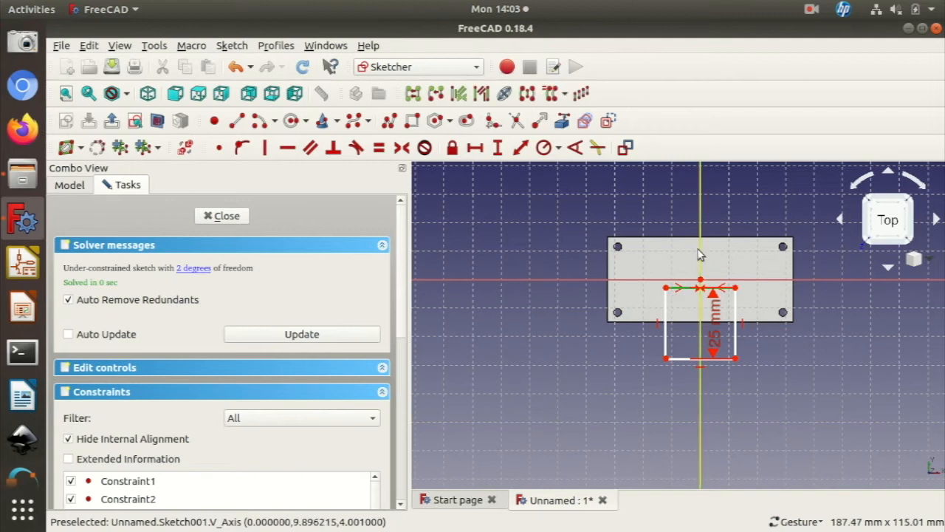
pyautogui.click(668, 292)
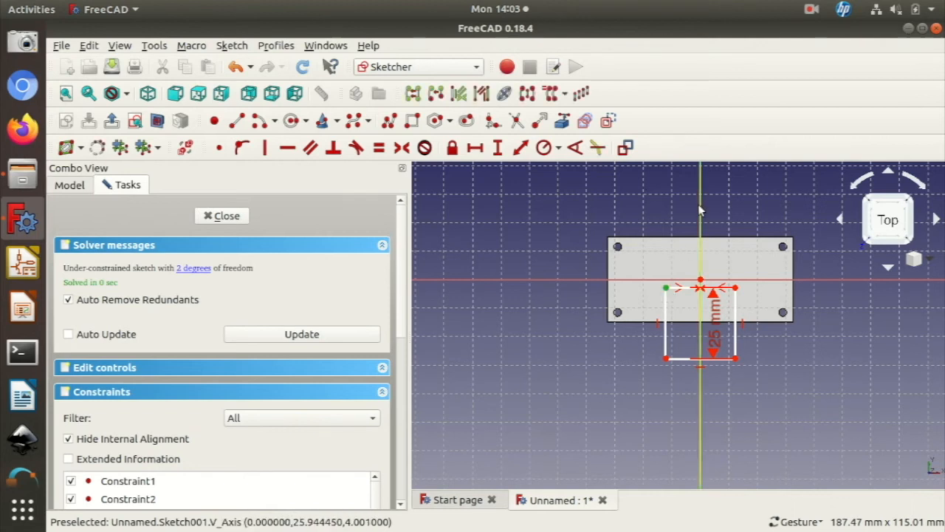
pyautogui.click(475, 149)
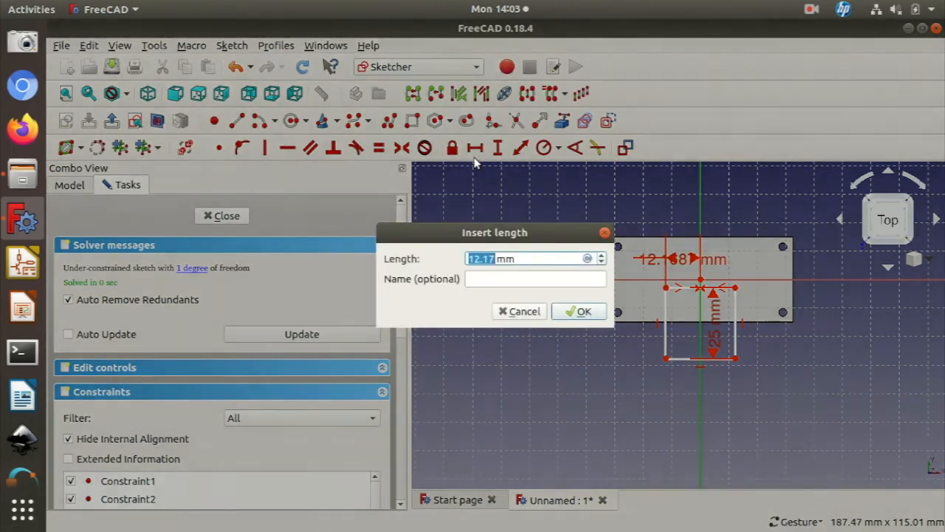
pyautogui.write('1')
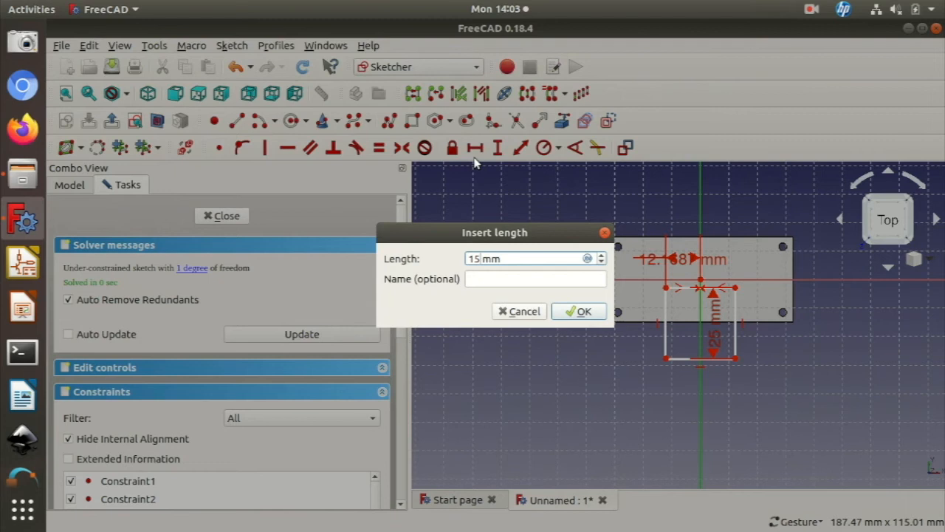
pyautogui.press('Return')
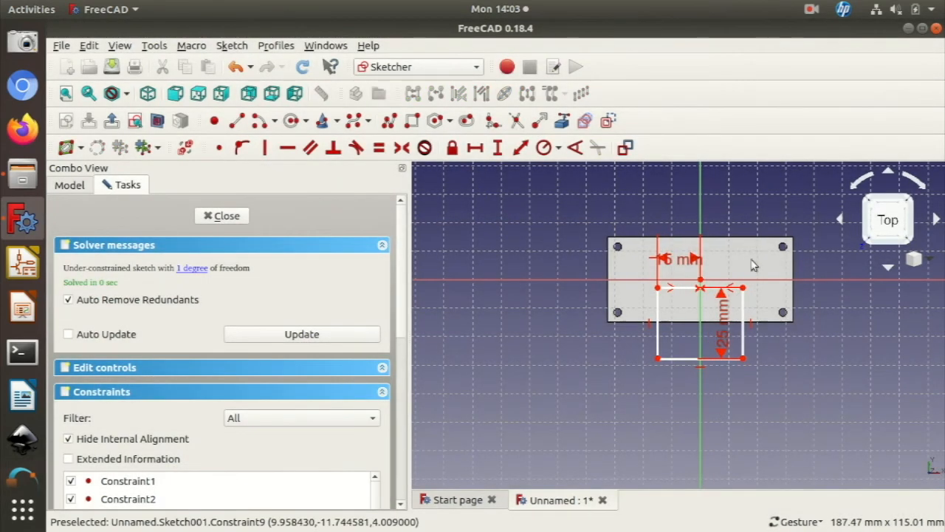
# Step: Set the vertical distance from the rectangle's upper-right corner to the horizontal axis to 0 mm and close the sketch
pyautogui.click(743, 289)
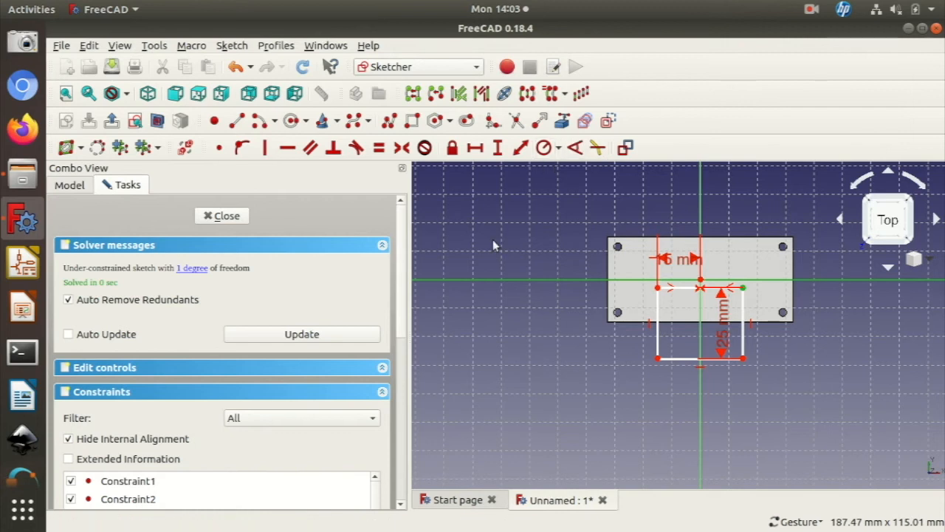
pyautogui.click(497, 147)
pyautogui.write('0')
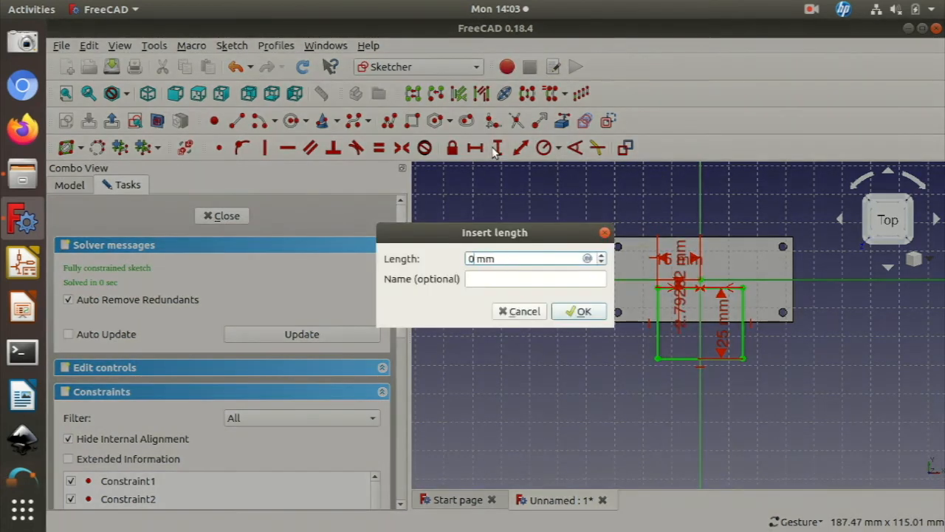
pyautogui.click(578, 312)
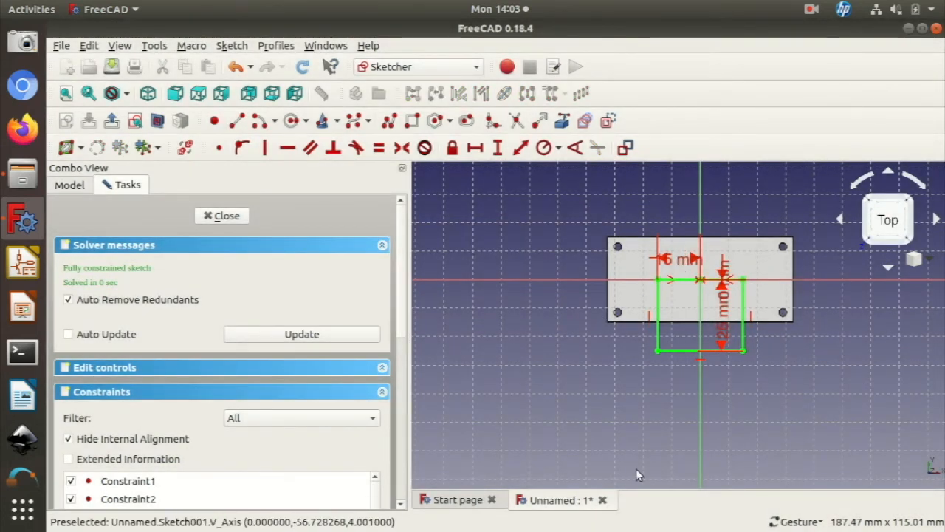
pyautogui.click(220, 217)
# Step: Pad the new rectangle sketch on the plate's upper face to a thickness of 4 mm
pyautogui.moveTo(527, 354)
pyautogui.mouseDown()
pyautogui.moveTo(612, 315)
pyautogui.moveTo(559, 330)
pyautogui.mouseUp()
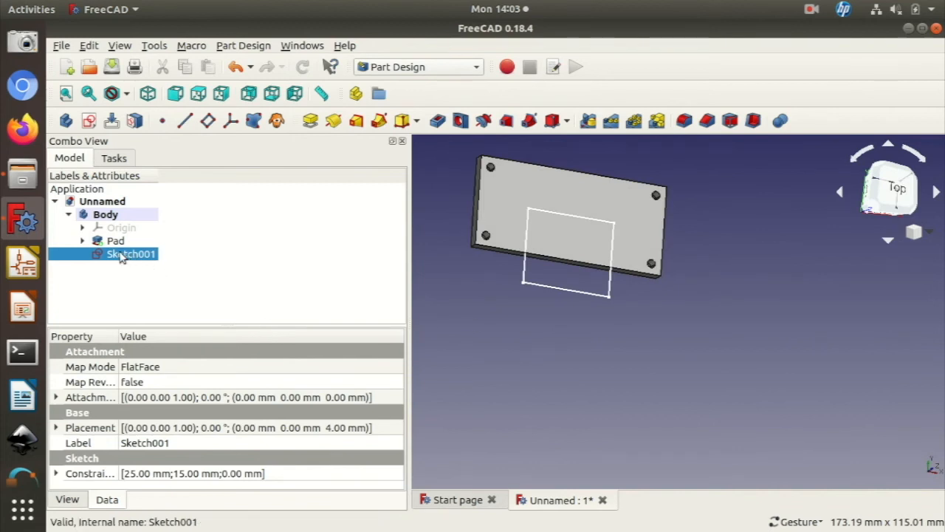
pyautogui.click(311, 121)
pyautogui.moveTo(465, 281); pyautogui.dragTo(509, 290)
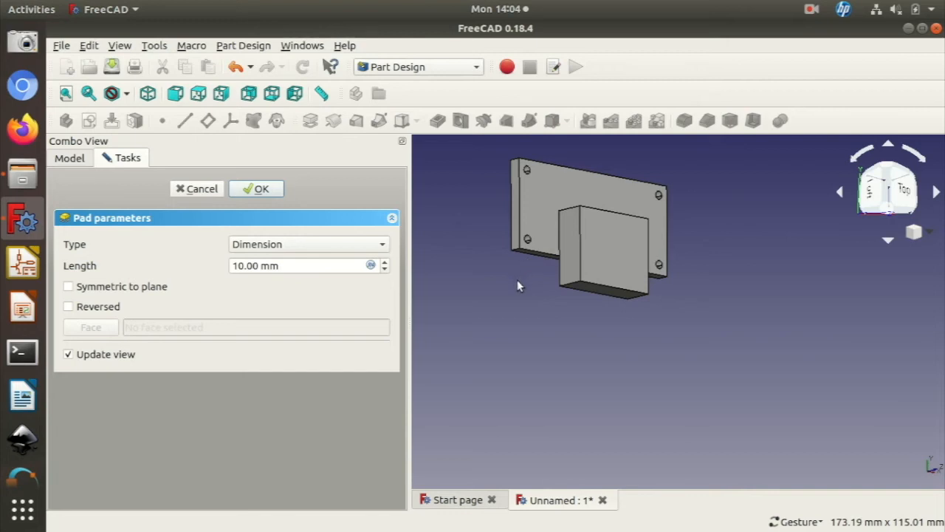
pyautogui.moveTo(517, 286); pyautogui.dragTo(490, 294)
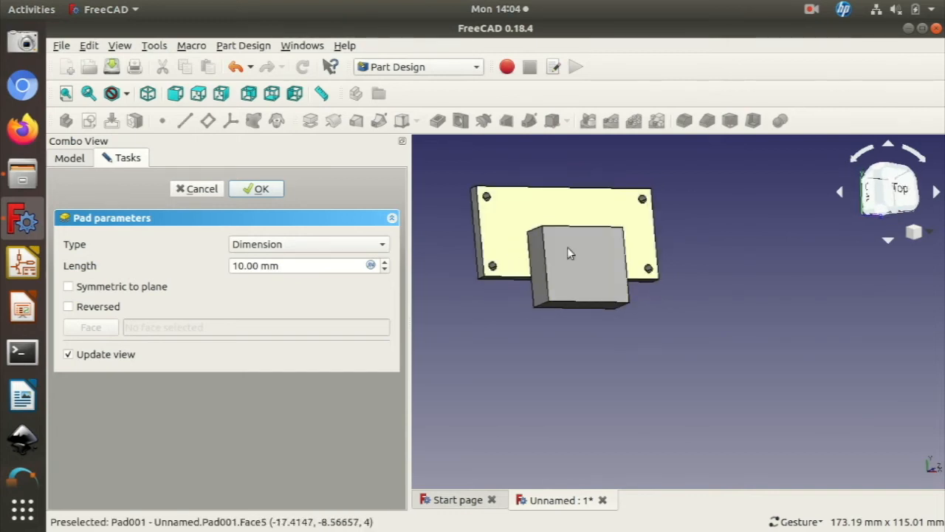
pyautogui.click(607, 279)
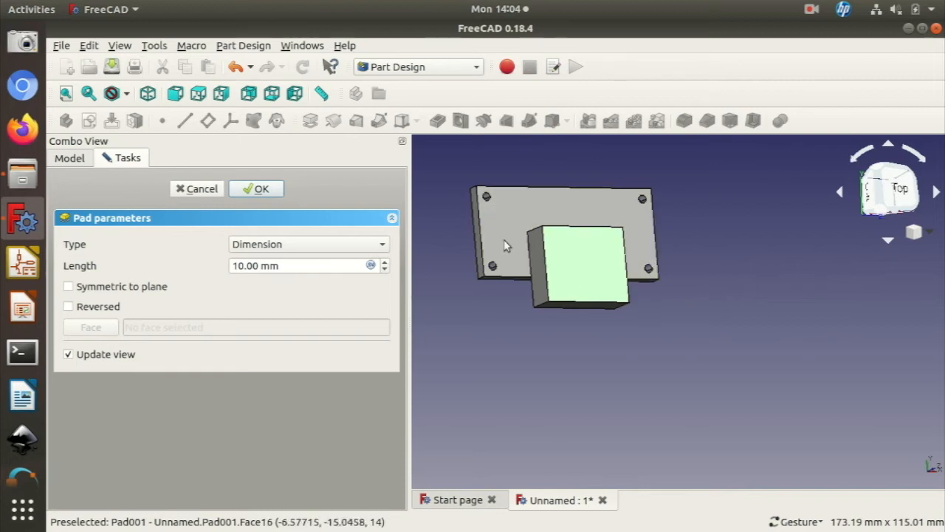
pyautogui.click(244, 266)
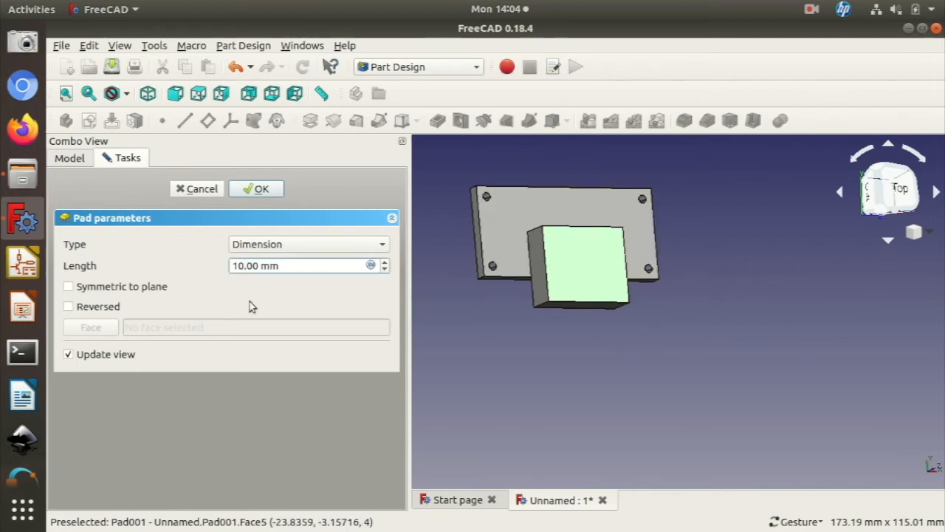
pyautogui.press('BackSpace')
pyautogui.press('BackSpace')
pyautogui.write('4')
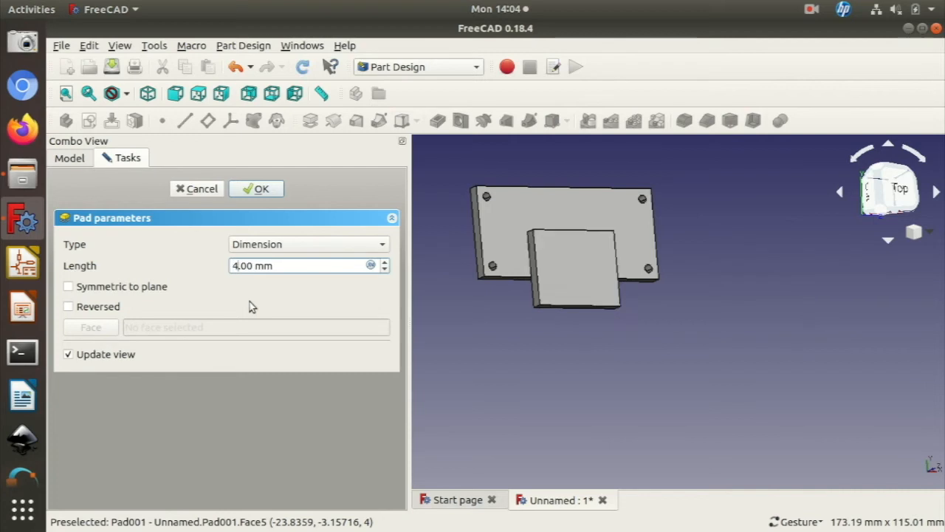
pyautogui.moveTo(453, 310); pyautogui.dragTo(524, 251)
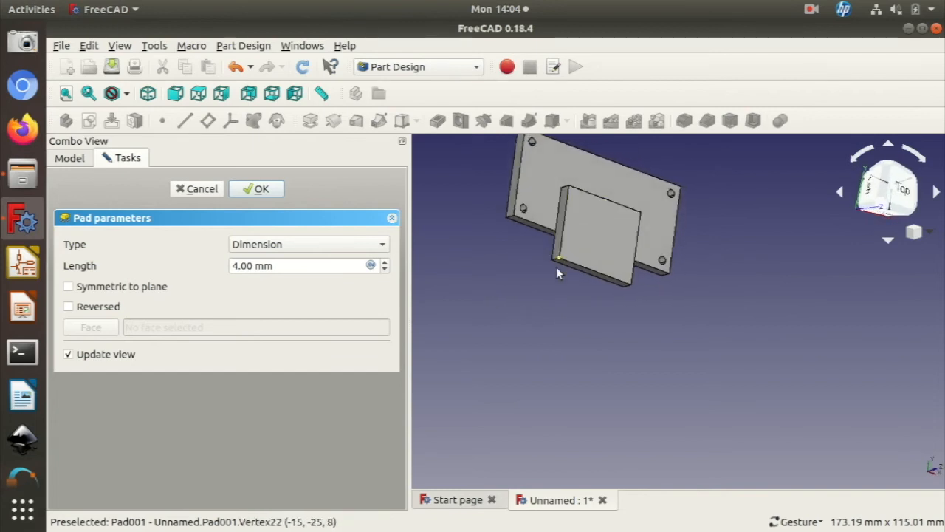
pyautogui.moveTo(530, 281); pyautogui.dragTo(557, 308)
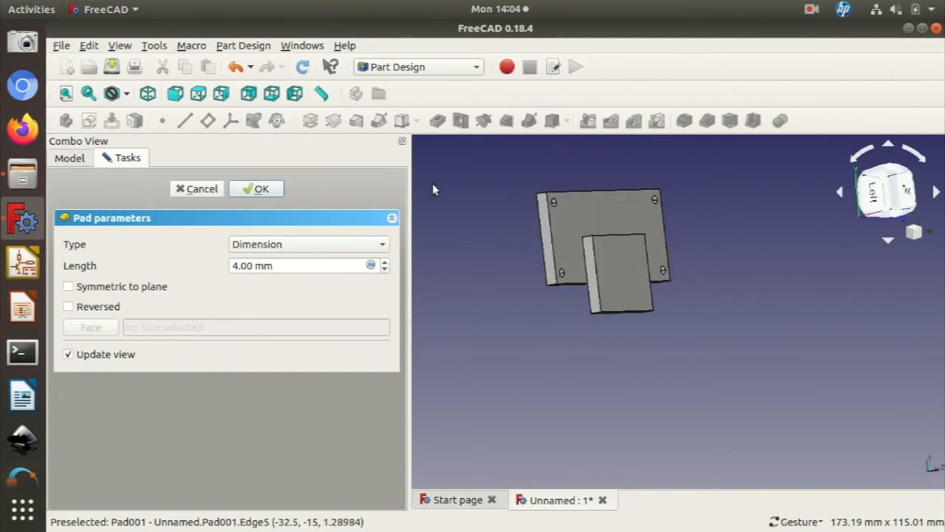
pyautogui.click(254, 190)
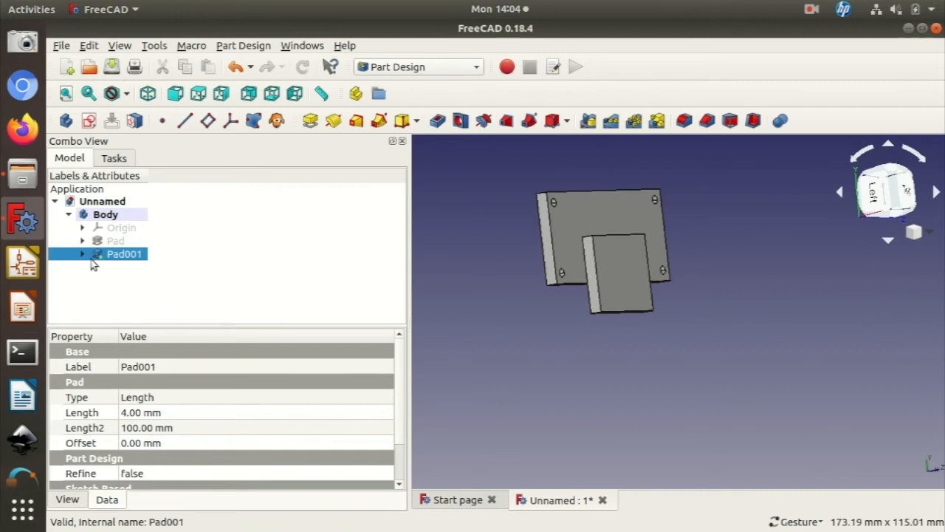
# Step: Edit the extension's sketch, set the rectangle's vertical distance from the horizontal axis to 5 mm, and close the sketch
pyautogui.click(82, 254)
pyautogui.click(140, 270)
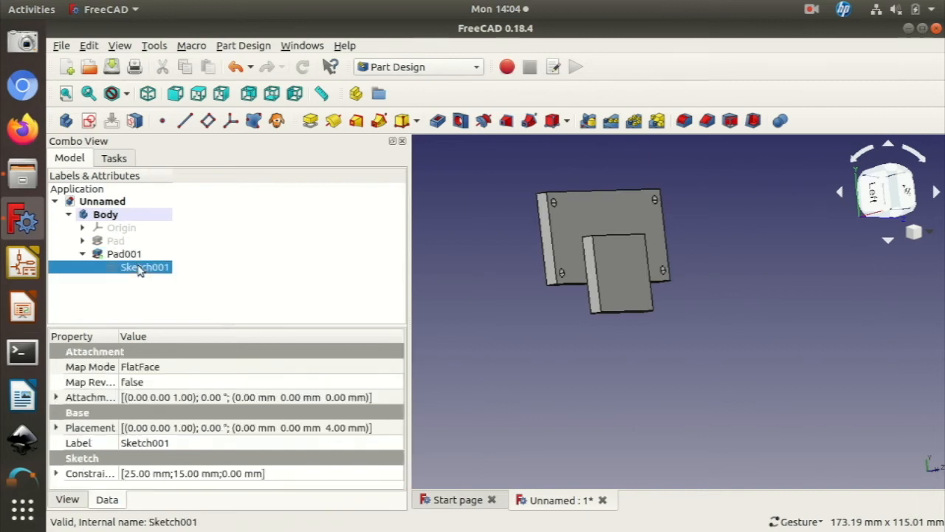
pyautogui.doubleClick(141, 268)
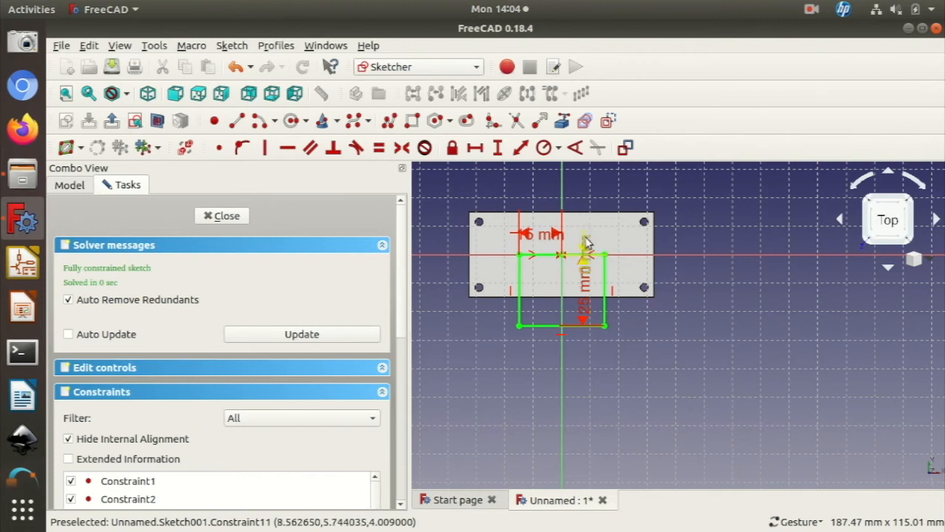
pyautogui.moveTo(585, 243); pyautogui.dragTo(720, 255)
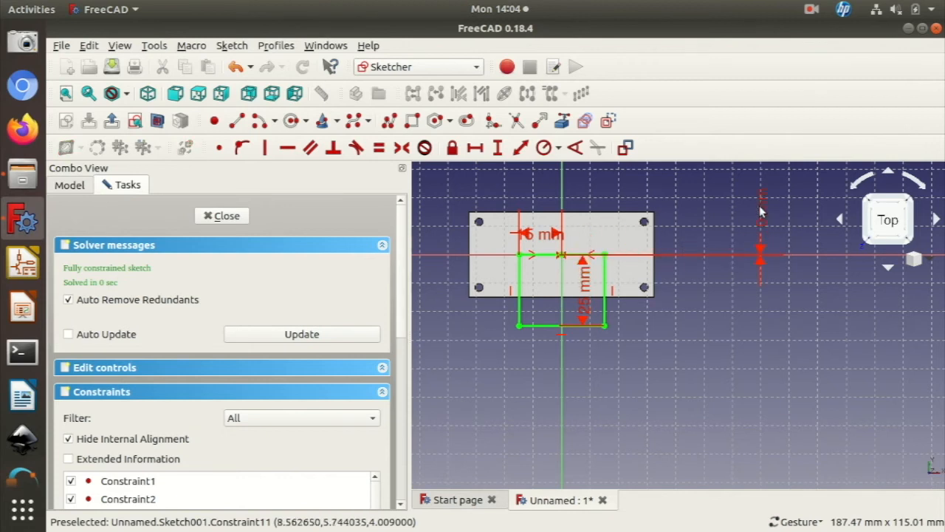
pyautogui.doubleClick(762, 200)
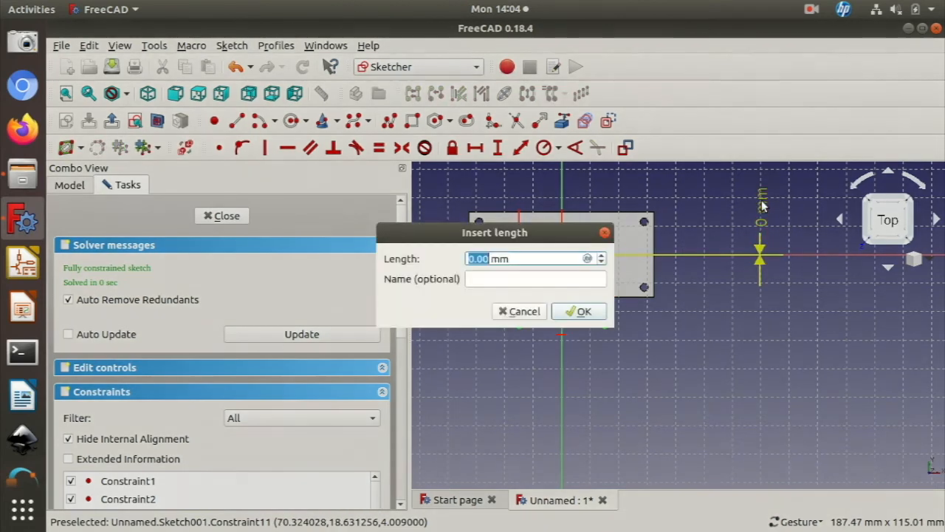
pyautogui.write('5')
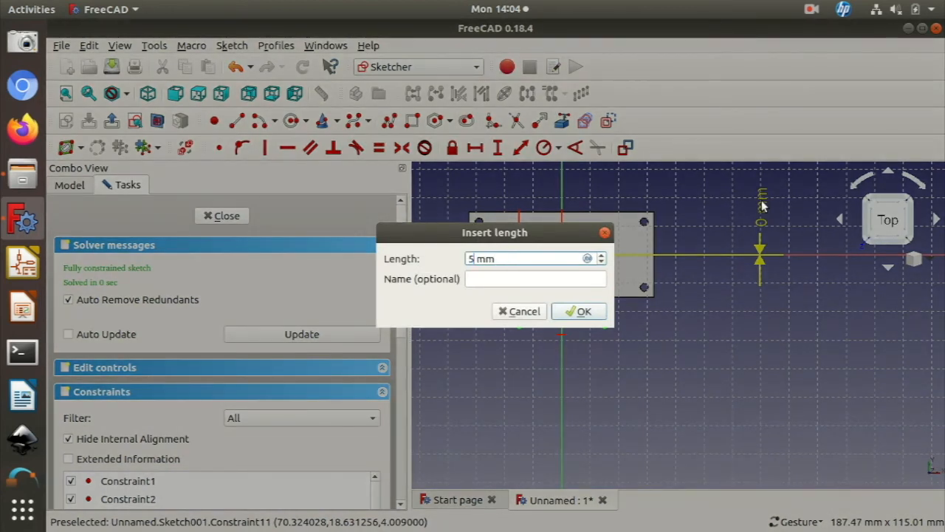
pyautogui.click(582, 312)
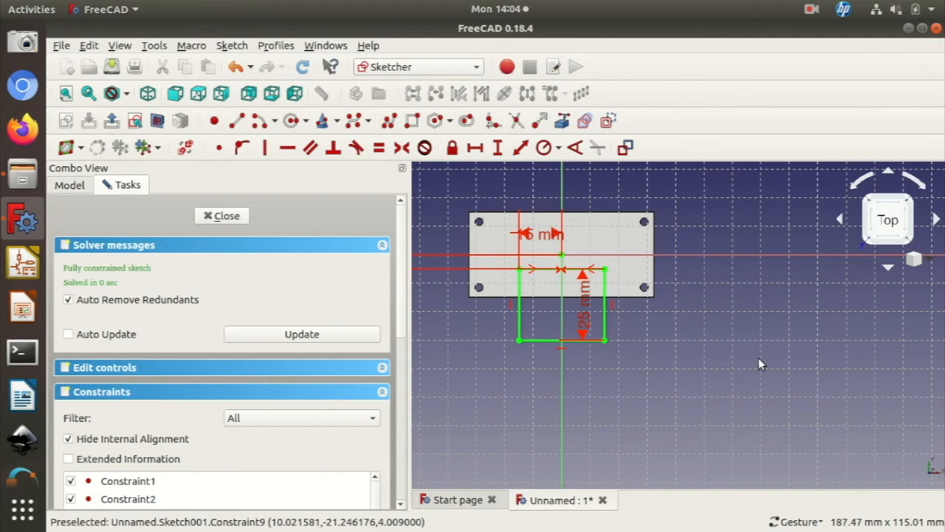
pyautogui.click(225, 216)
# Step: Start a new sketch on the upper face of the rectangular extension
pyautogui.moveTo(543, 316); pyautogui.dragTo(506, 301)
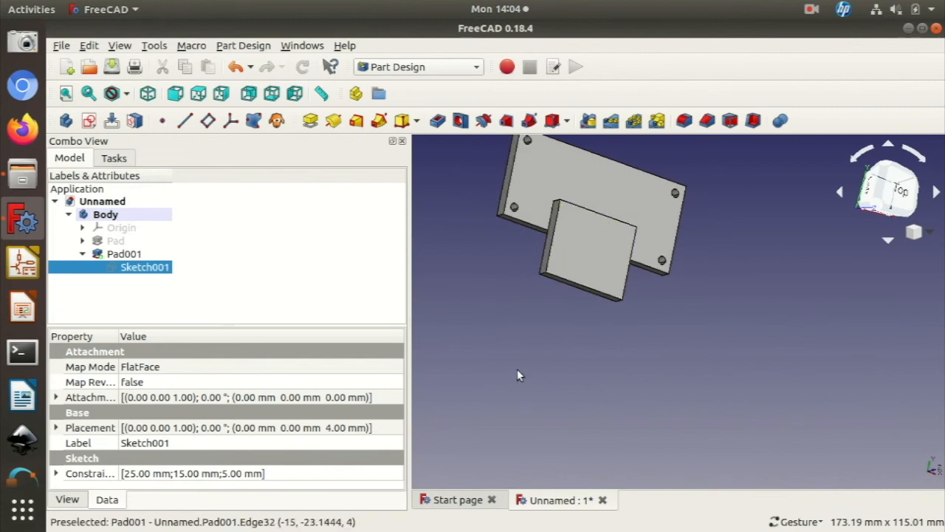
pyautogui.moveTo(519, 375); pyautogui.dragTo(553, 387)
pyautogui.moveTo(481, 259); pyautogui.dragTo(652, 262)
pyautogui.moveTo(776, 258); pyautogui.dragTo(460, 219)
pyautogui.moveTo(584, 271); pyautogui.dragTo(799, 327)
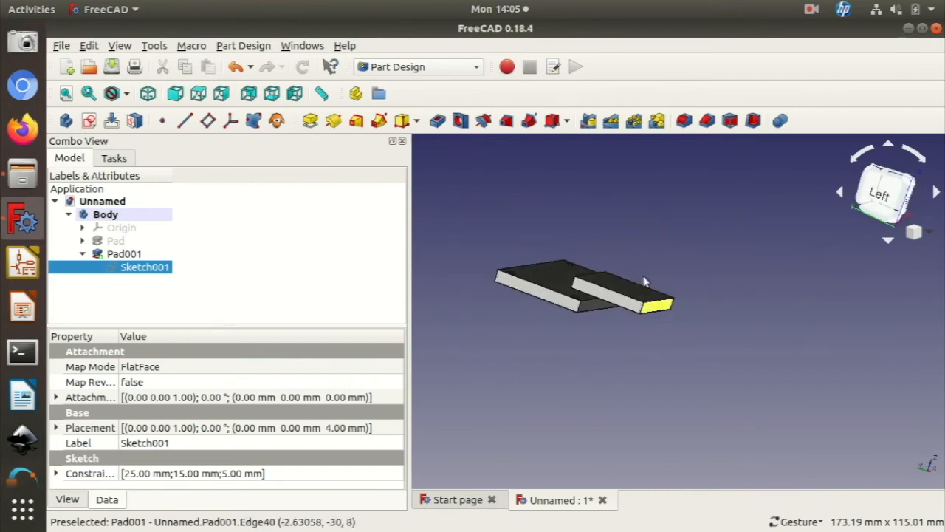
pyautogui.moveTo(655, 317); pyautogui.dragTo(753, 376)
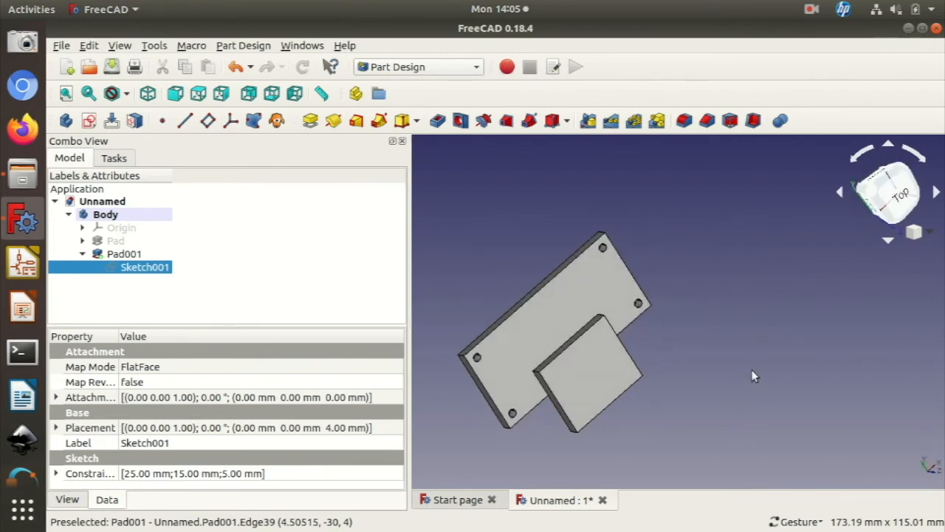
pyautogui.click(579, 380)
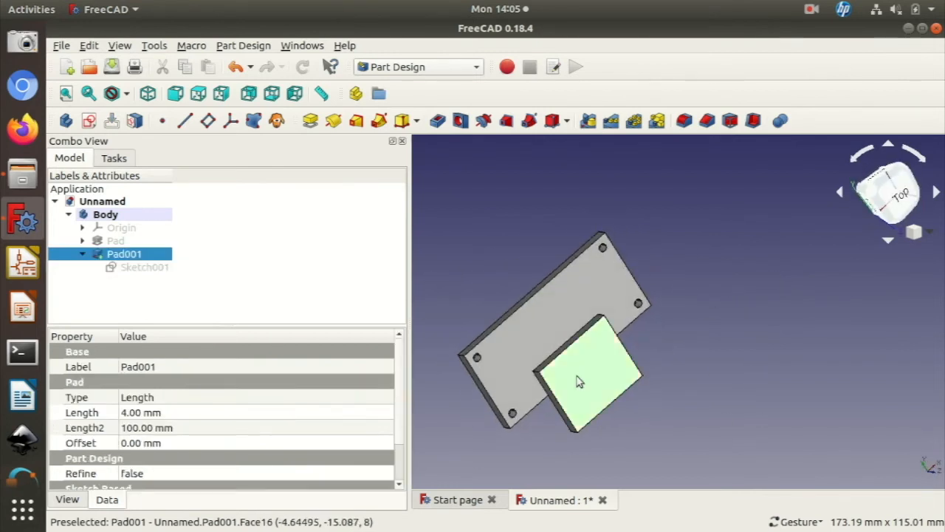
pyautogui.moveTo(702, 407); pyautogui.dragTo(645, 369)
pyautogui.doubleClick(560, 310)
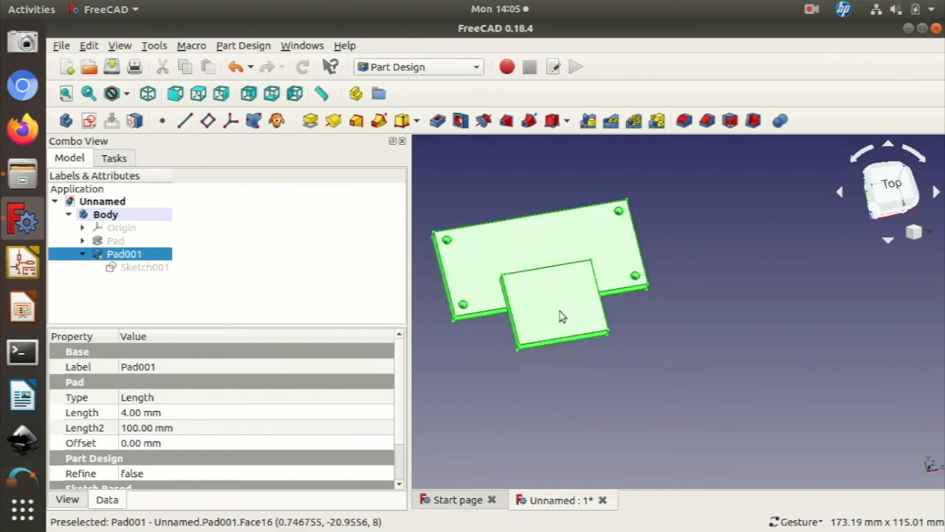
pyautogui.click(605, 369)
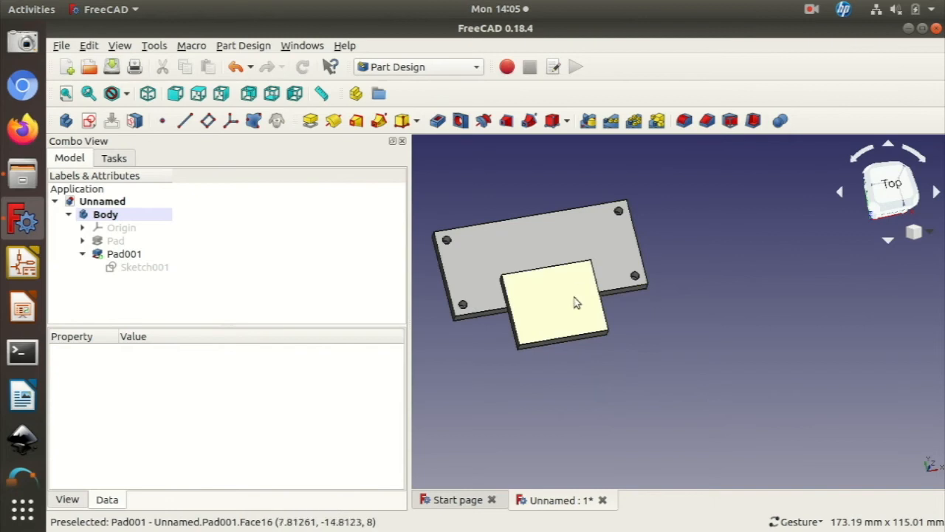
pyautogui.click(576, 304)
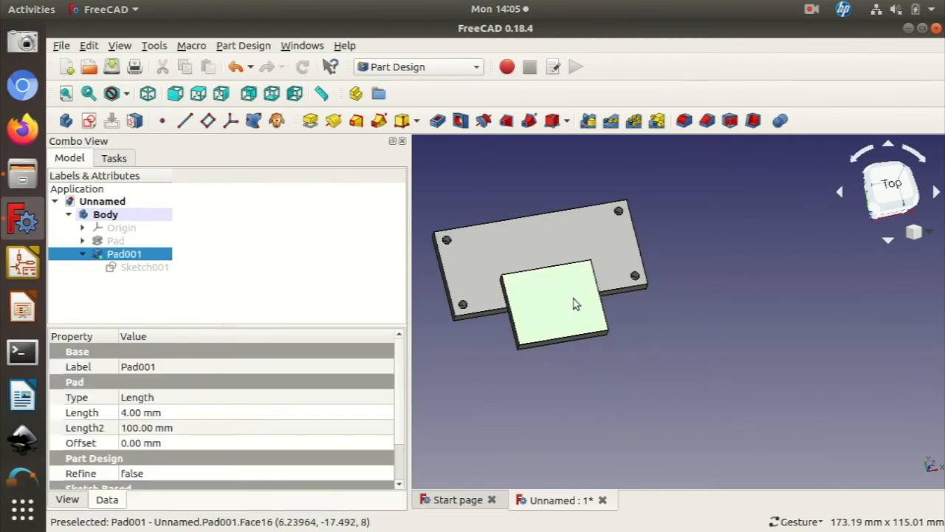
pyautogui.click(89, 120)
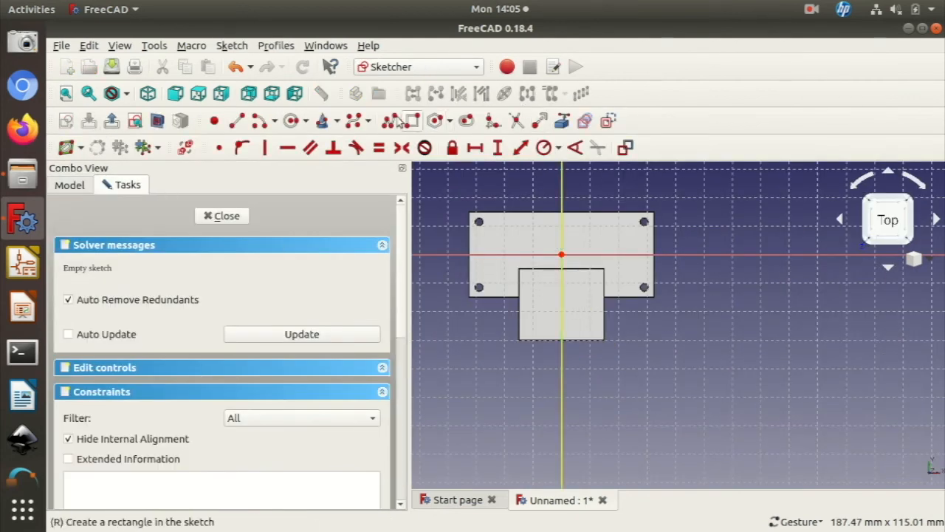
# Step: Draw a circle with a radius of about 14 mm, centred on the left half of the extension
pyautogui.click(290, 122)
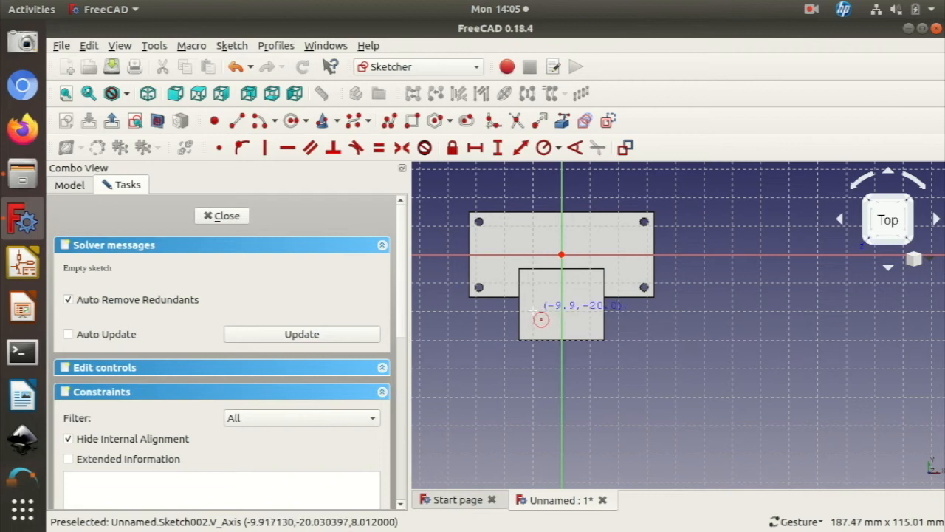
pyautogui.click(539, 313)
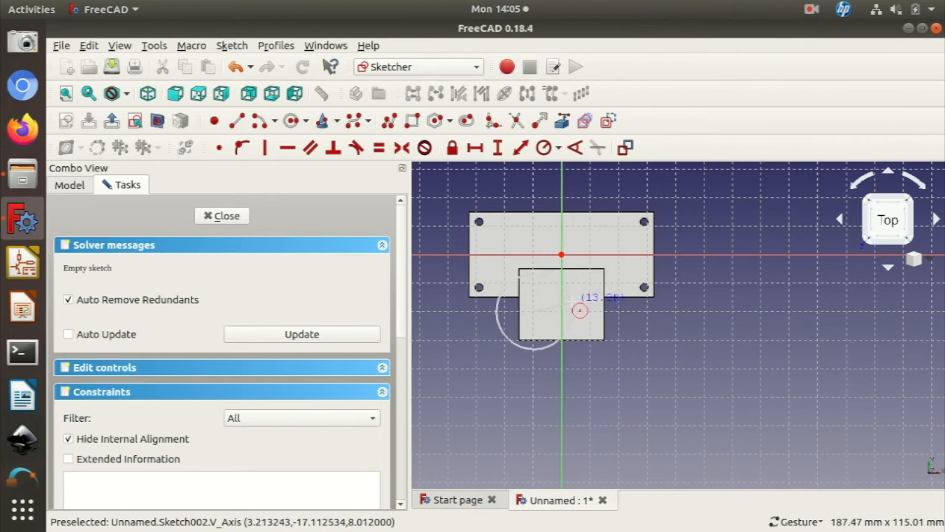
pyautogui.click(574, 309)
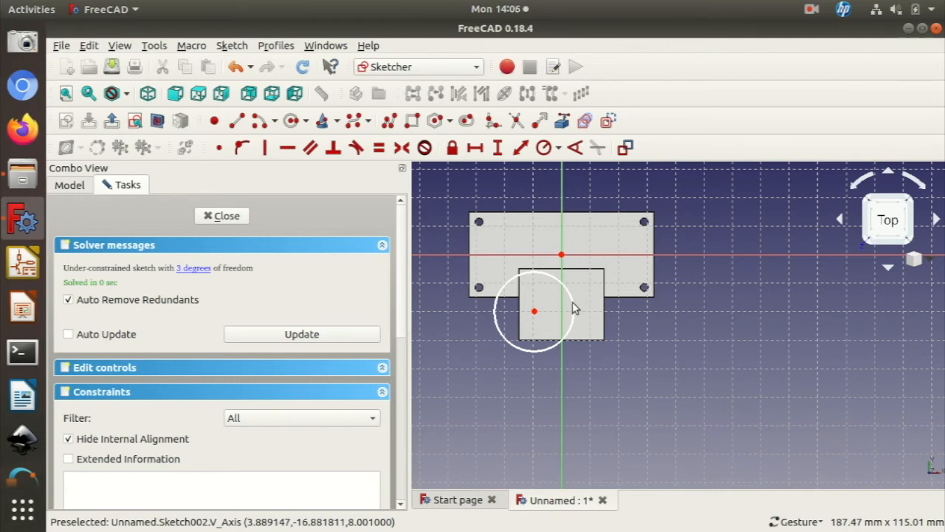
pyautogui.rightClick(572, 325)
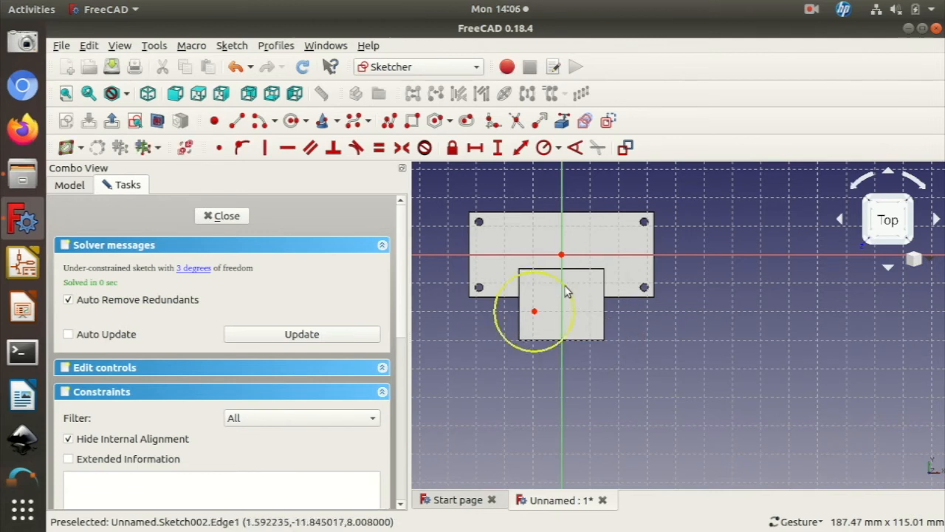
# Step: Constrain the circle's radius to 2.1 mm
pyautogui.click(545, 147)
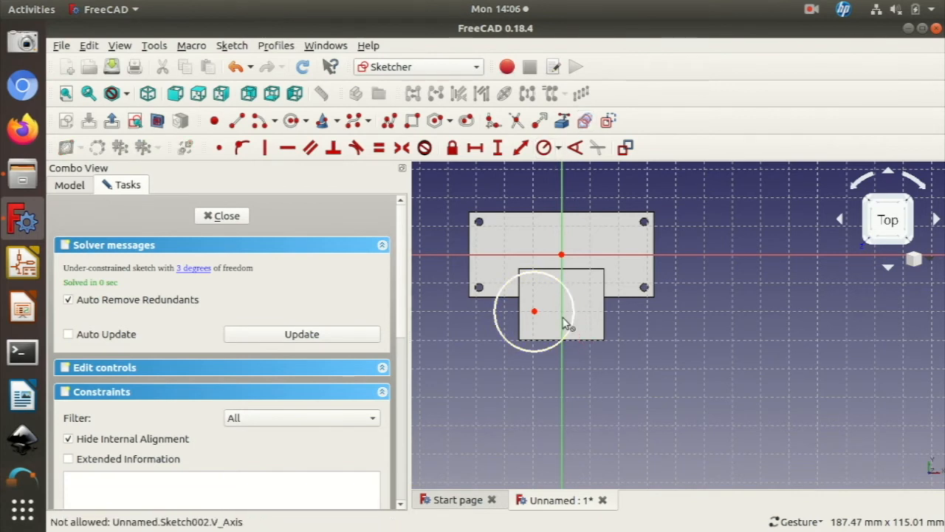
pyautogui.click(574, 322)
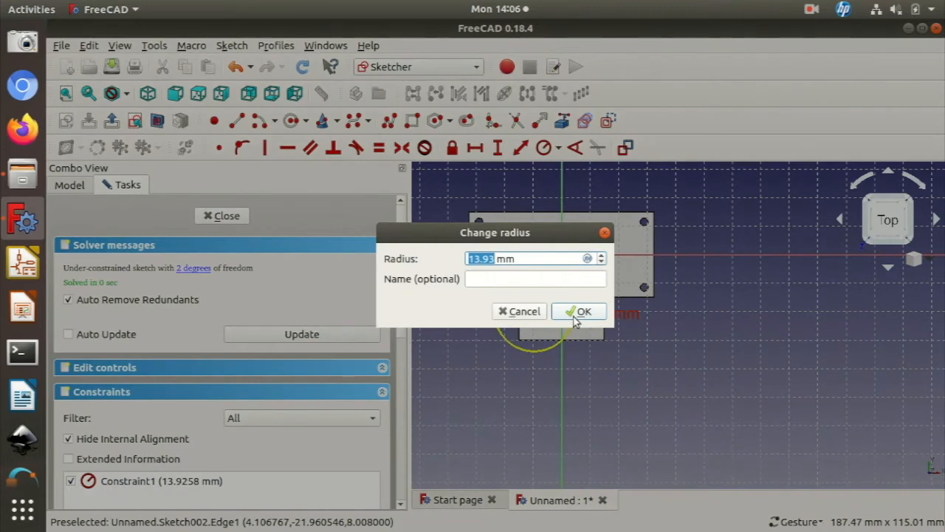
pyautogui.write('21')
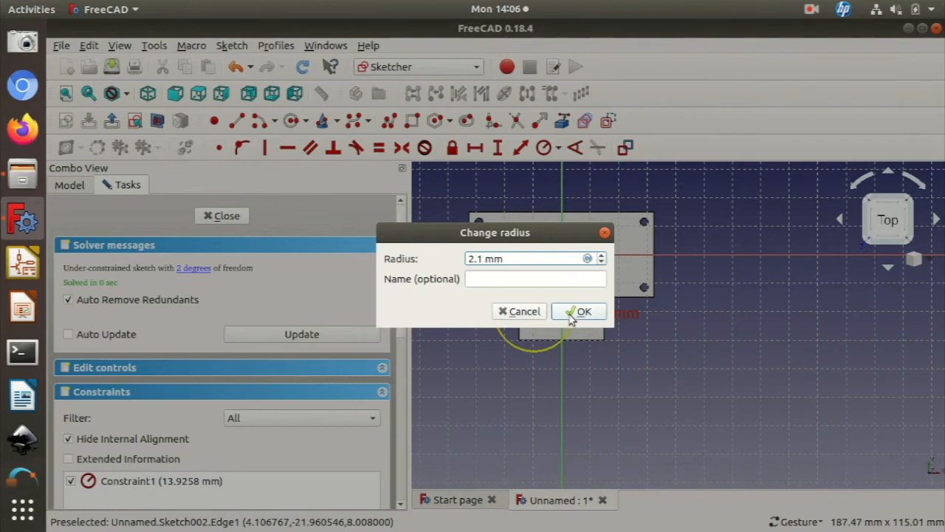
pyautogui.click(568, 314)
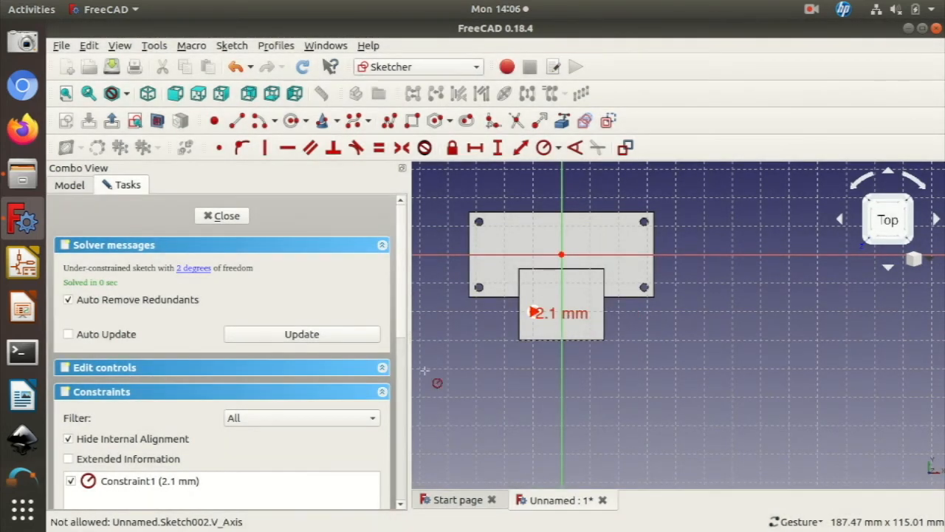
pyautogui.rightClick(538, 358)
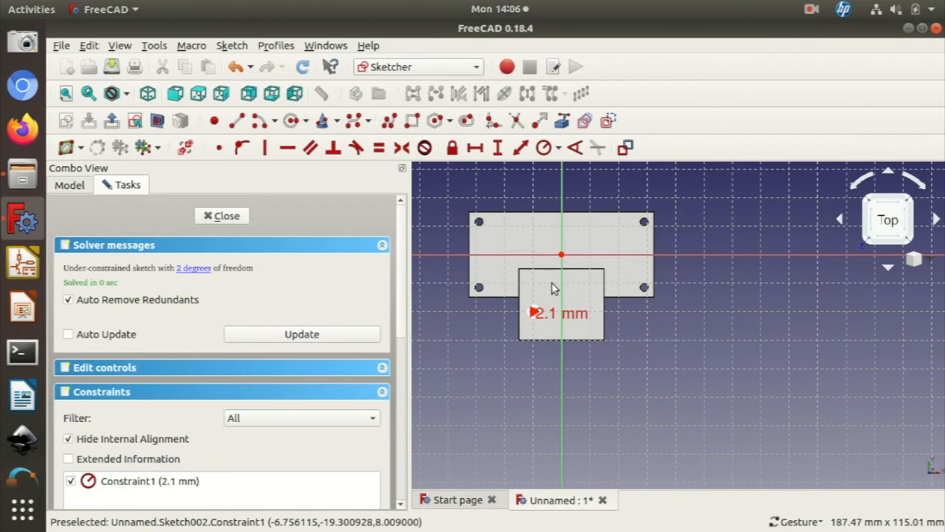
# Step: Create a rectangular array of the circle with 3 columns and 1 row, spaced about 24.6 mm apart and sloping down to the right
pyautogui.scroll(8, 551, 283)
pyautogui.moveTo(548, 329)
pyautogui.mouseDown(button='right')
pyautogui.moveTo(685, 190)
pyautogui.moveTo(693, 103)
pyautogui.mouseUp(button='right')
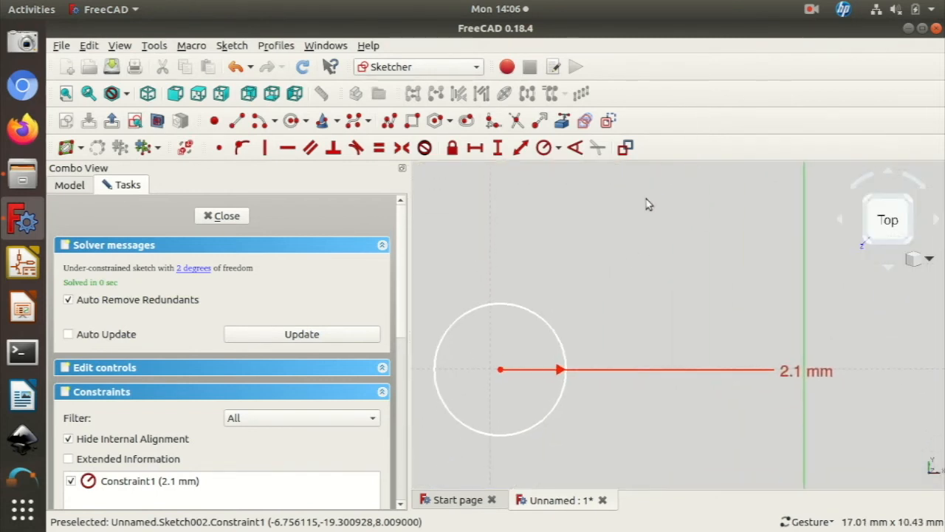
pyautogui.scroll(-4, 646, 204)
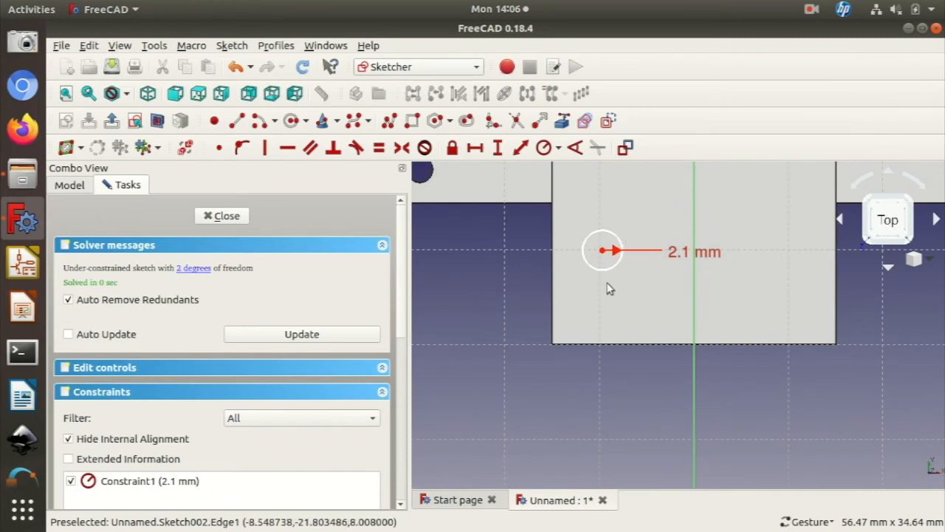
pyautogui.click(609, 273)
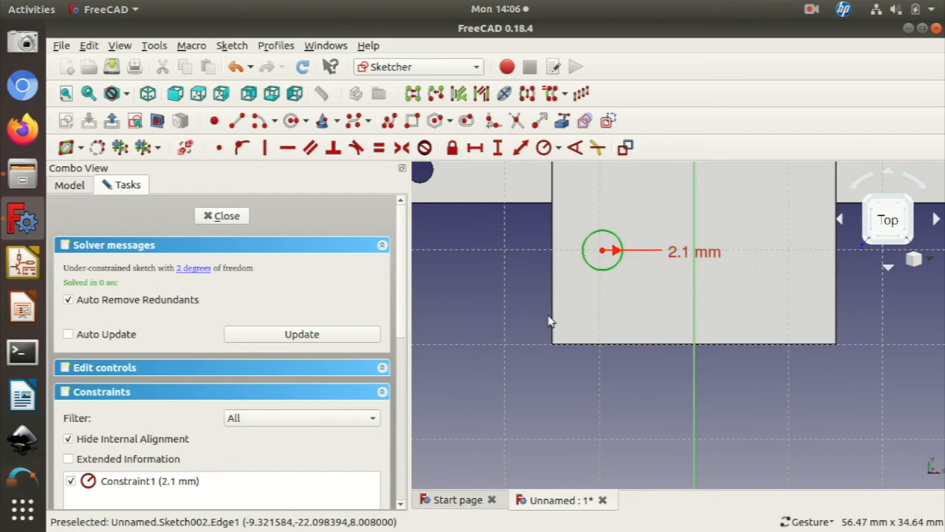
pyautogui.click(506, 321)
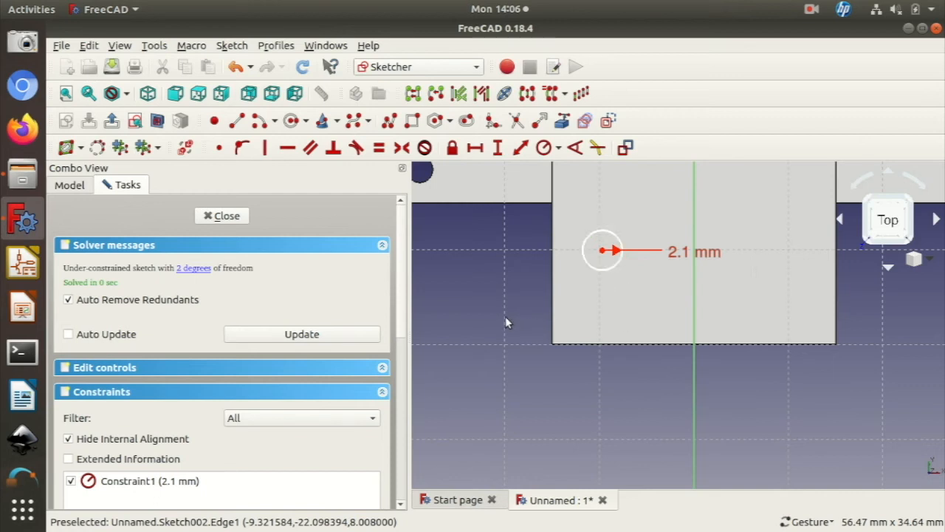
pyautogui.click(610, 268)
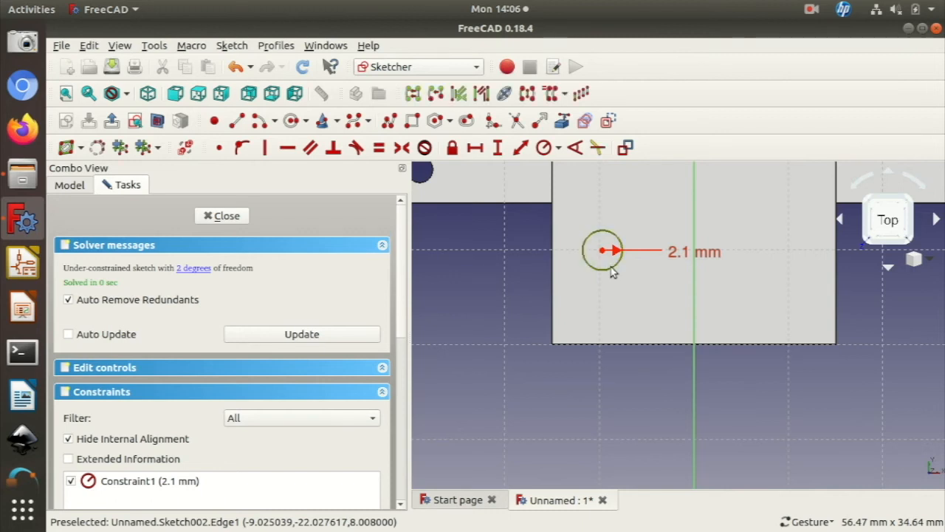
pyautogui.click(581, 95)
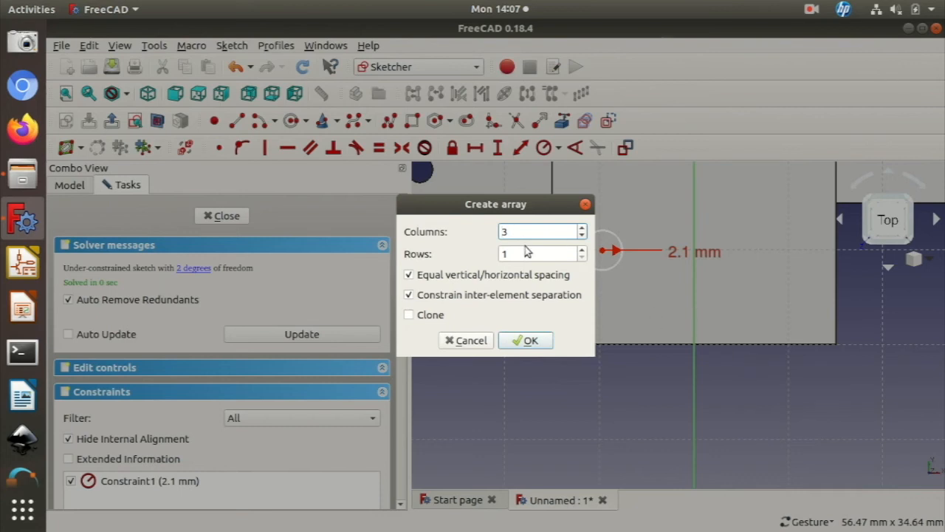
pyautogui.click(529, 340)
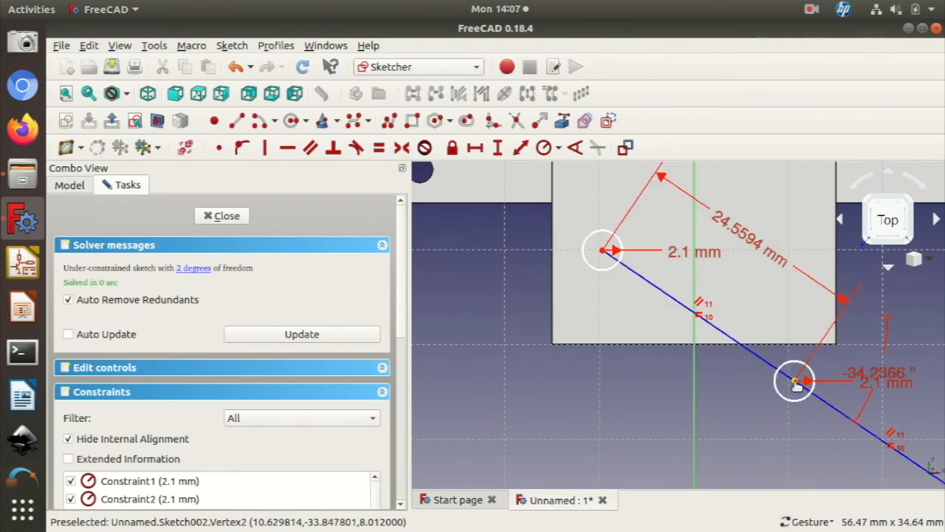
# Step: Move the array's angle dimension clear of the circles and set the angle to 0°
pyautogui.scroll(-4, 664, 415)
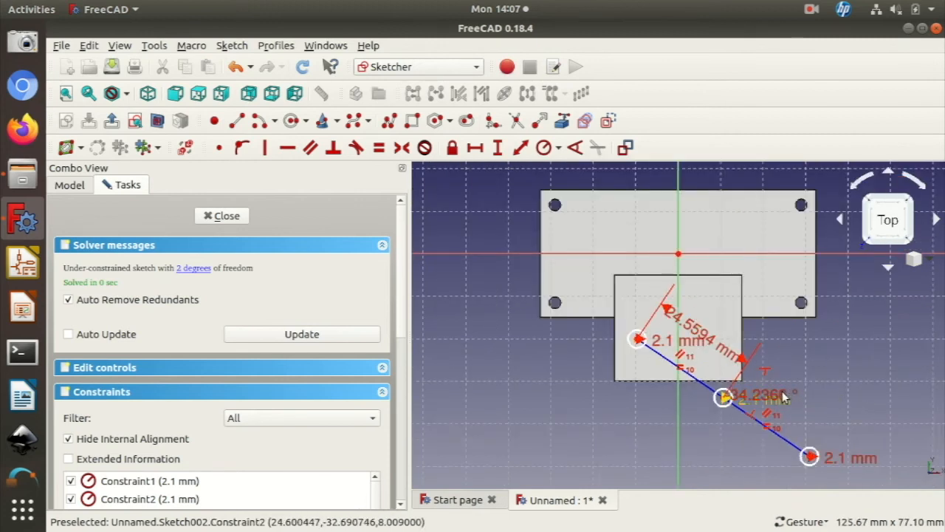
pyautogui.moveTo(773, 397); pyautogui.dragTo(860, 330)
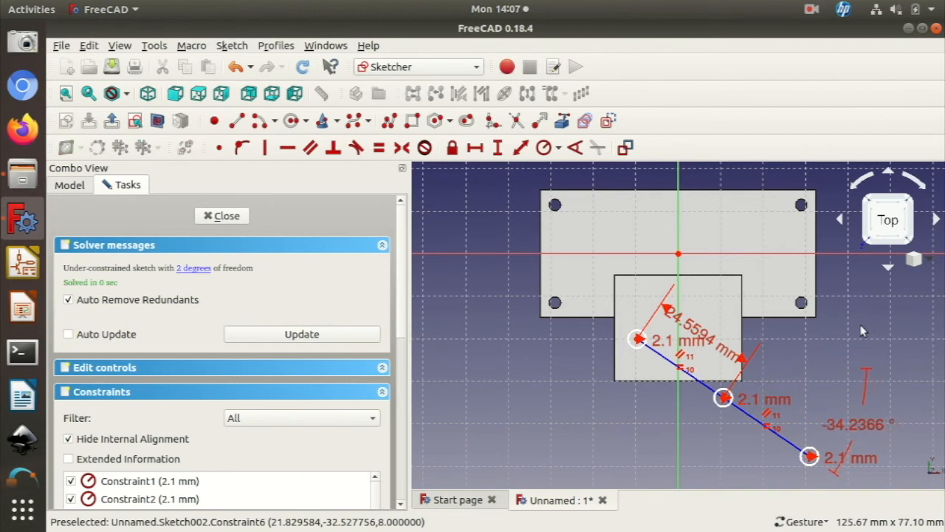
pyautogui.doubleClick(860, 429)
pyautogui.press('BackSpace')
pyautogui.write('0')
pyautogui.press('Return')
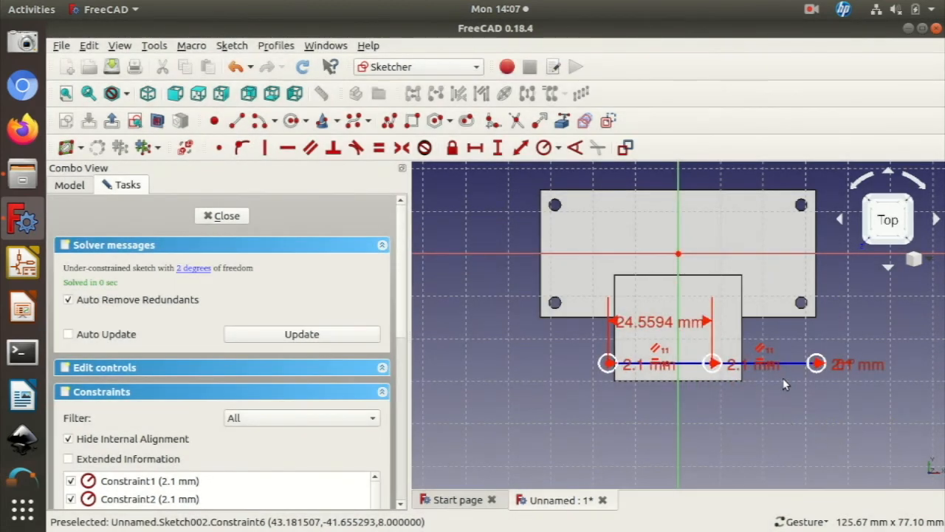
# Step: Move the array's spacing dimension below the circles, set it to 10 mm and shift the row of circles onto the extension
pyautogui.moveTo(653, 318); pyautogui.dragTo(598, 437)
pyautogui.moveTo(665, 325)
pyautogui.mouseDown()
pyautogui.moveTo(698, 362)
pyautogui.moveTo(707, 445)
pyautogui.moveTo(658, 441)
pyautogui.mouseUp()
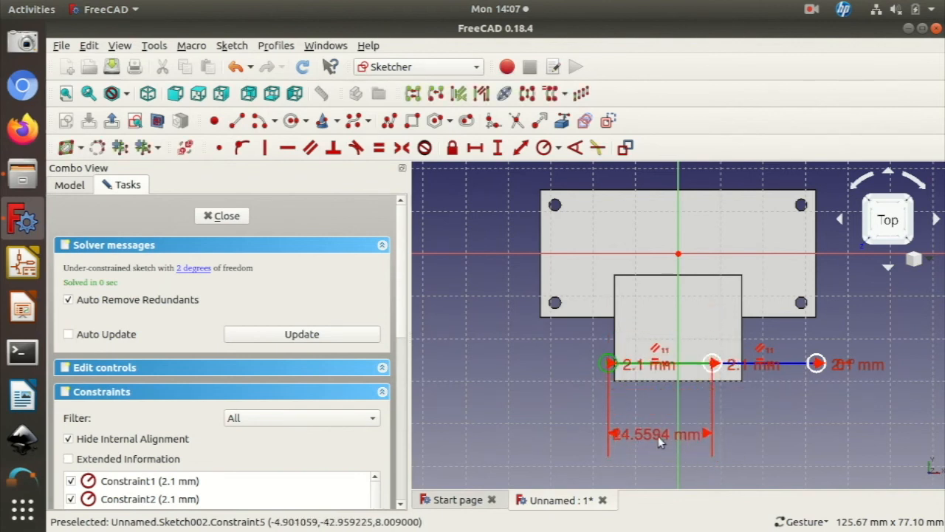
pyautogui.doubleClick(657, 437)
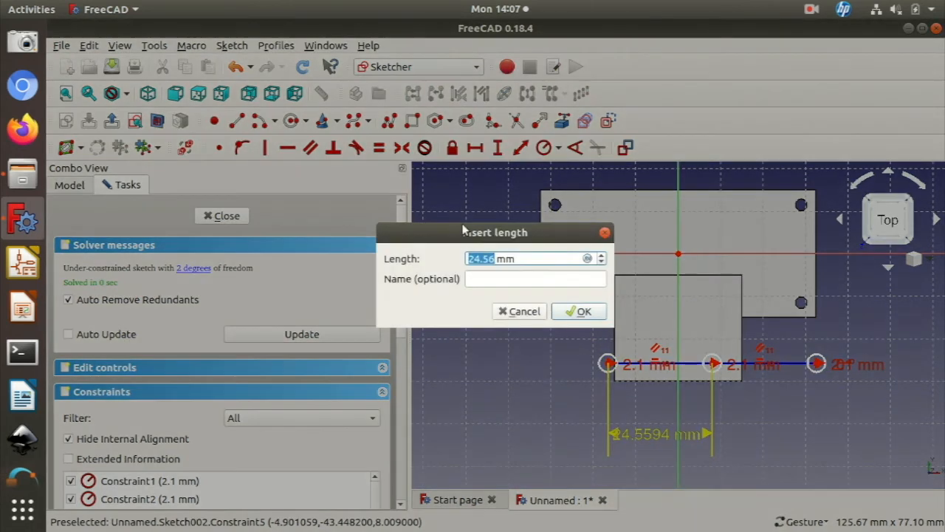
pyautogui.press('BackSpace')
pyautogui.press('Return')
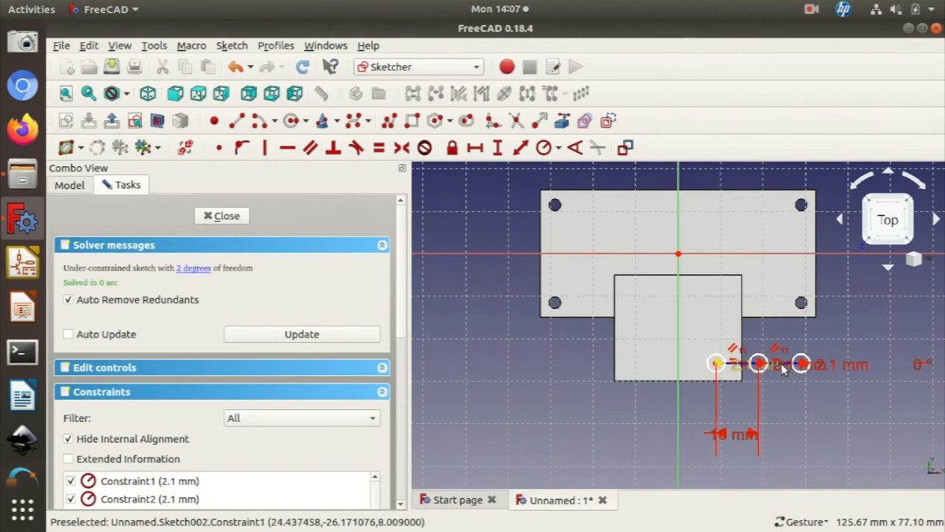
pyautogui.moveTo(770, 362)
pyautogui.mouseDown()
pyautogui.moveTo(697, 325)
pyautogui.moveTo(739, 306)
pyautogui.moveTo(668, 309)
pyautogui.moveTo(705, 327)
pyautogui.moveTo(672, 338)
pyautogui.mouseUp()
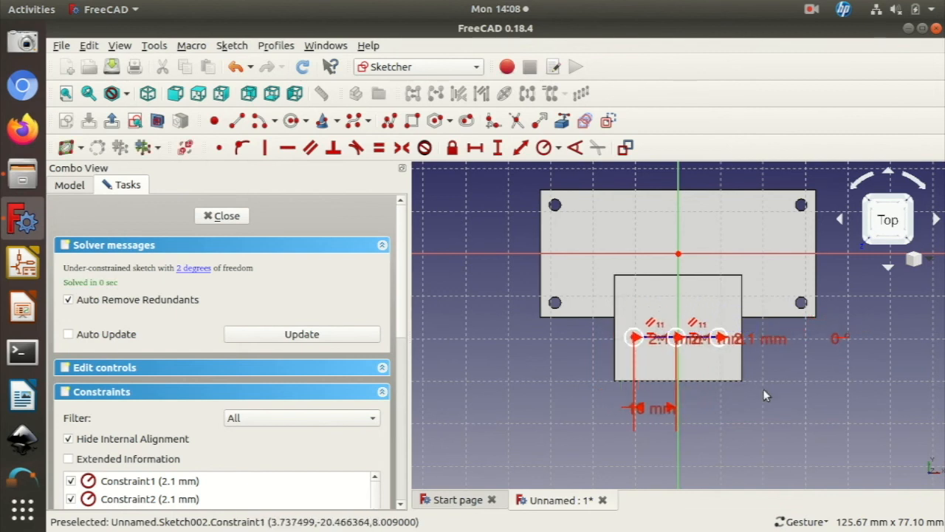
# Step: Constrain the middle circle's centre to a horizontal distance of 0 mm from the origin
pyautogui.scroll(8, 702, 375)
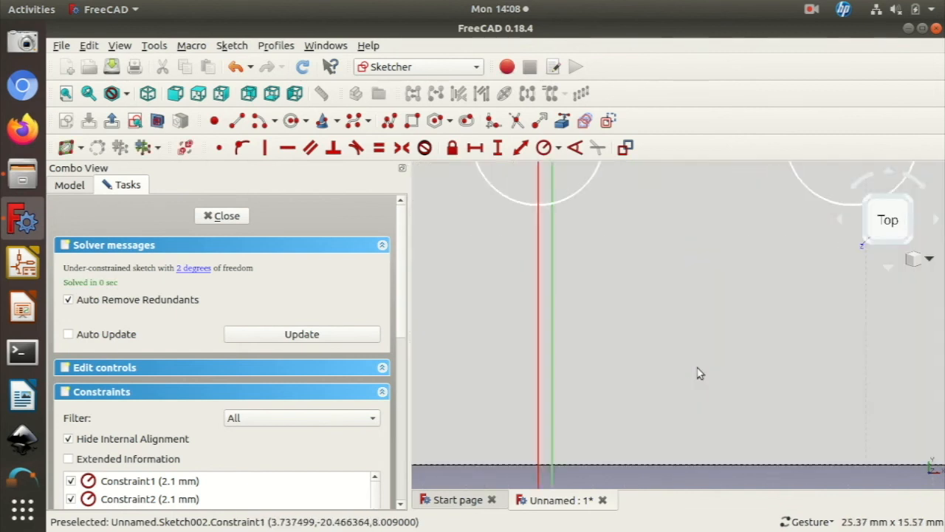
pyautogui.scroll(-5, 700, 374)
pyautogui.scroll(3, 700, 374)
pyautogui.scroll(-4, 700, 373)
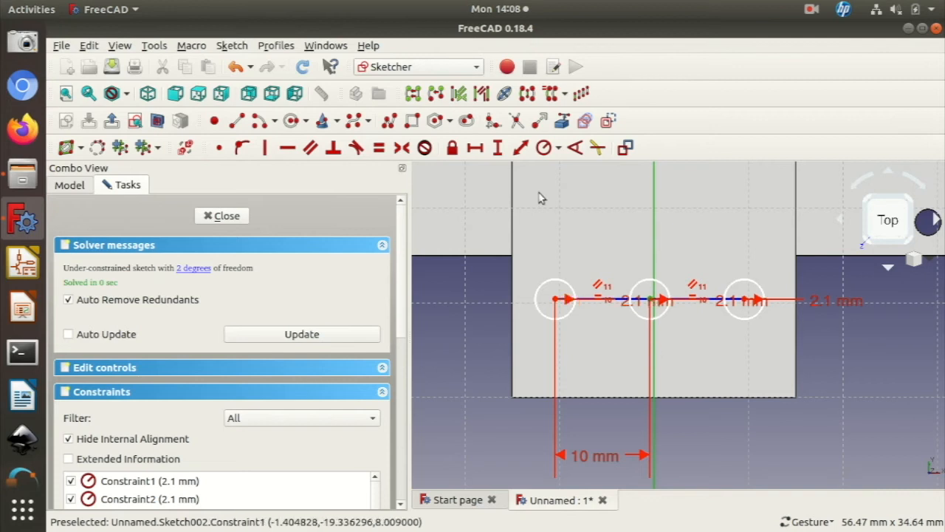
pyautogui.click(476, 147)
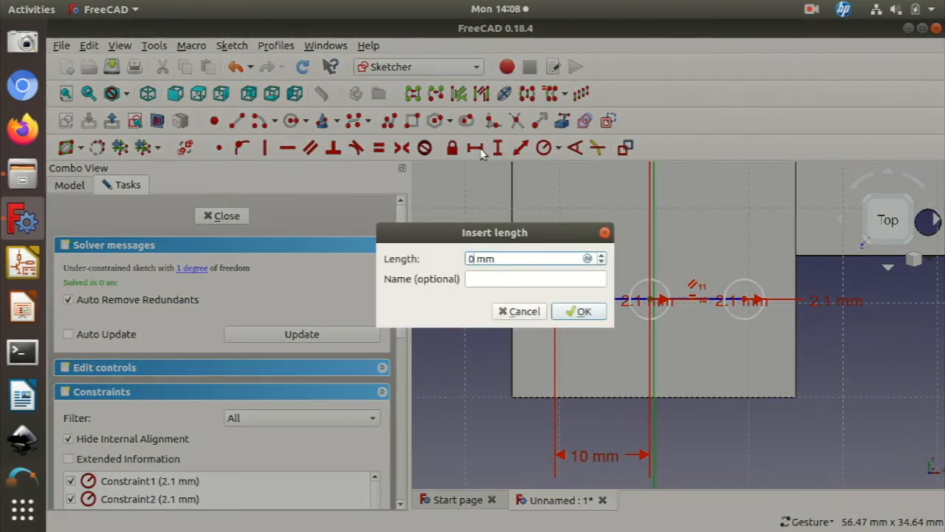
pyautogui.press('Escape')
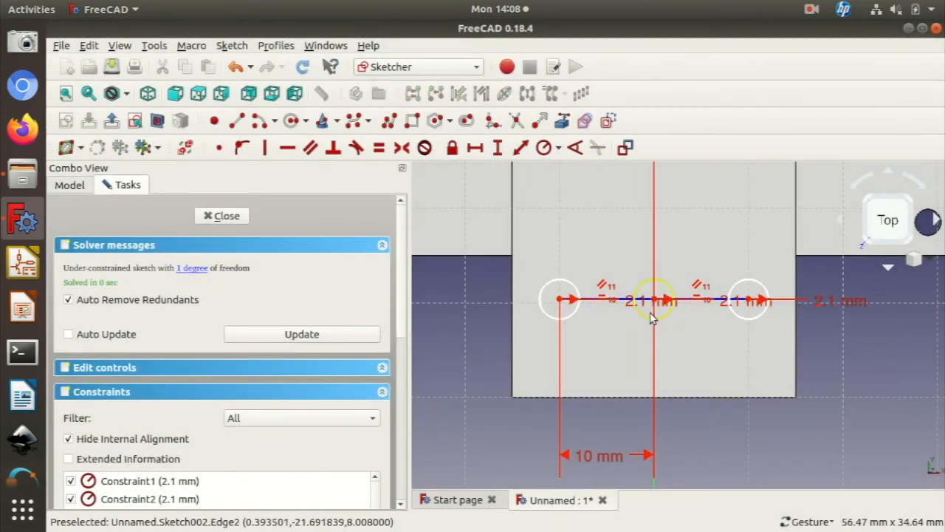
# Step: Constrain the middle circle's centre 25 mm vertically below the origin and close the sketch
pyautogui.moveTo(668, 316); pyautogui.dragTo(666, 357)
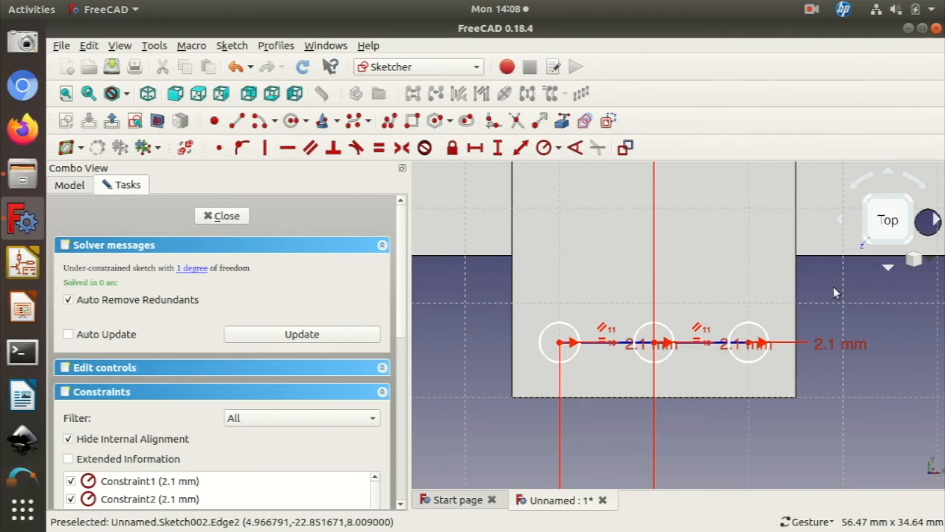
pyautogui.scroll(-10, 822, 302)
pyautogui.scroll(8, 825, 310)
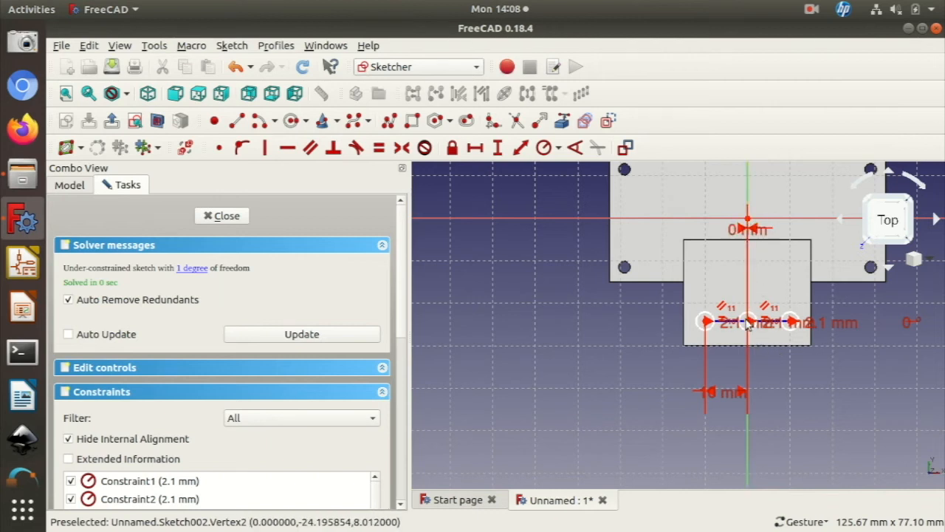
pyautogui.scroll(18, 732, 305)
pyautogui.scroll(-14, 732, 306)
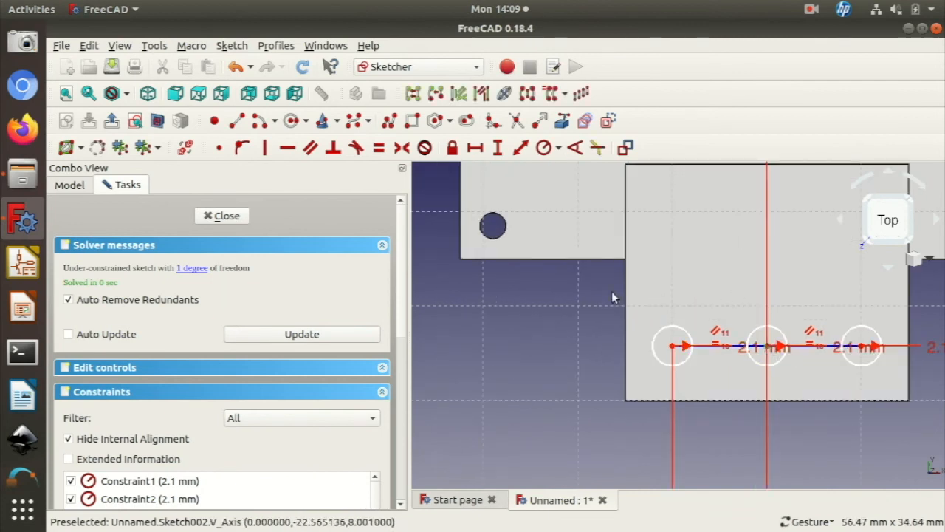
pyautogui.scroll(12, 603, 275)
pyautogui.scroll(-20, 603, 275)
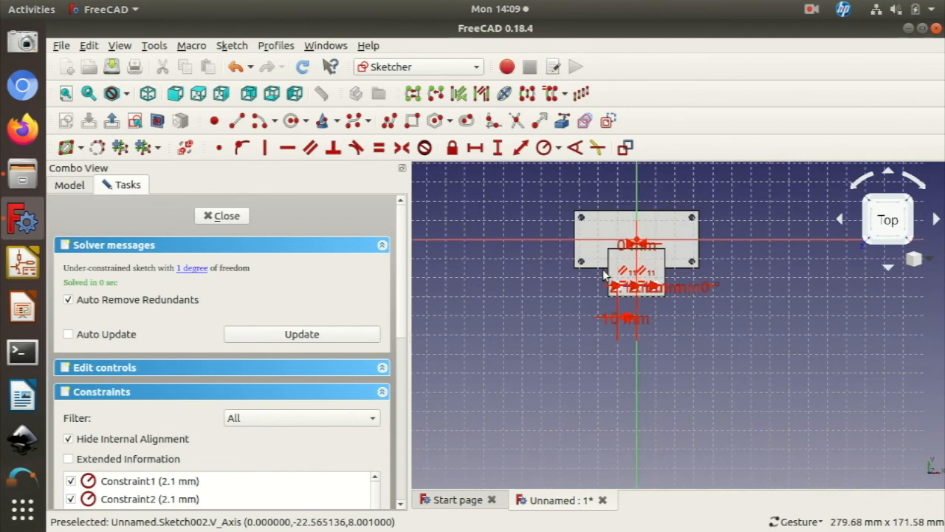
pyautogui.click(546, 239)
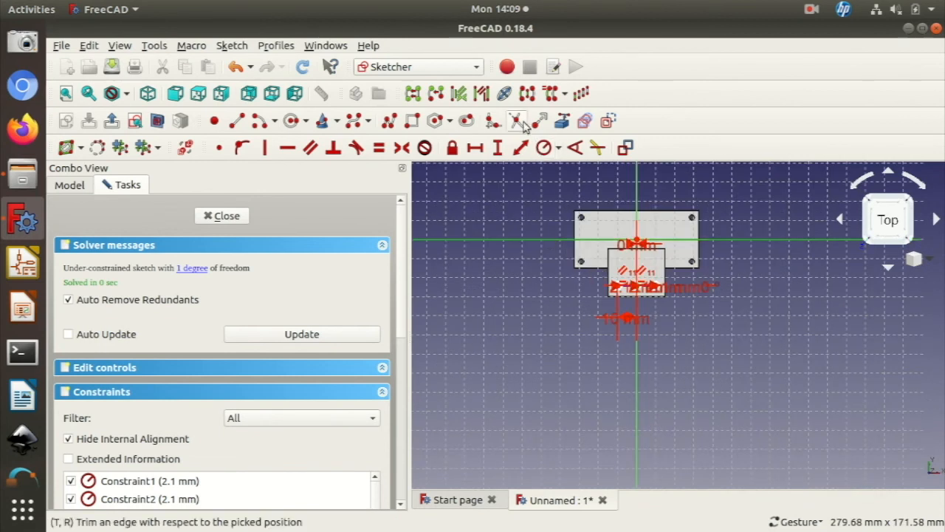
pyautogui.click(499, 148)
pyautogui.write('25')
pyautogui.press('Return')
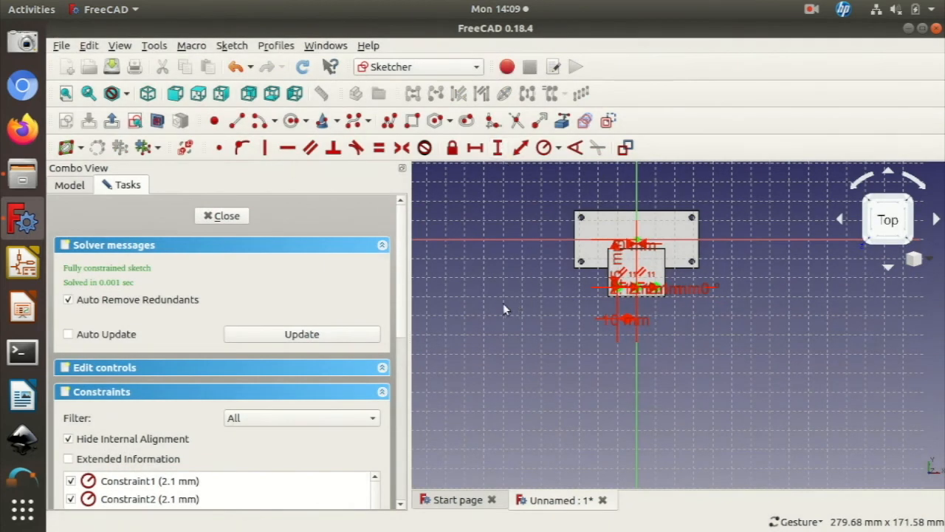
pyautogui.scroll(10, 675, 292)
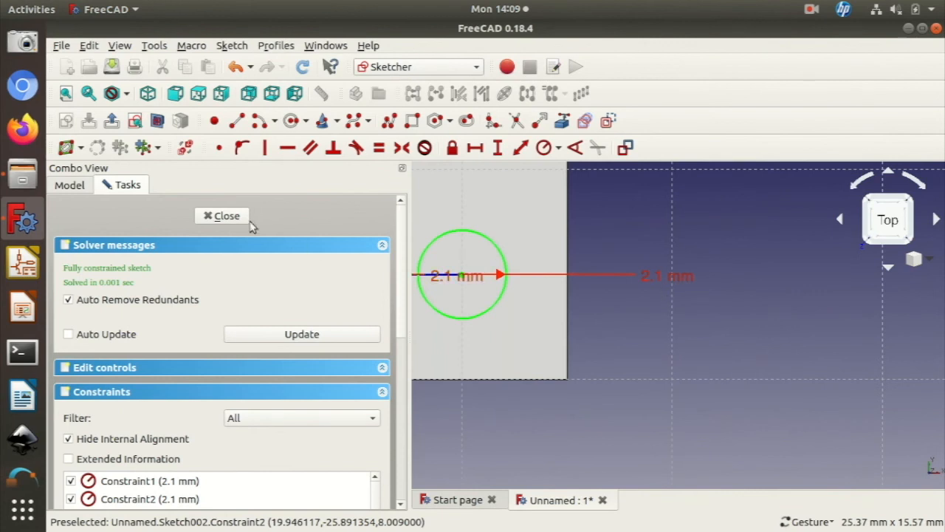
pyautogui.click(224, 217)
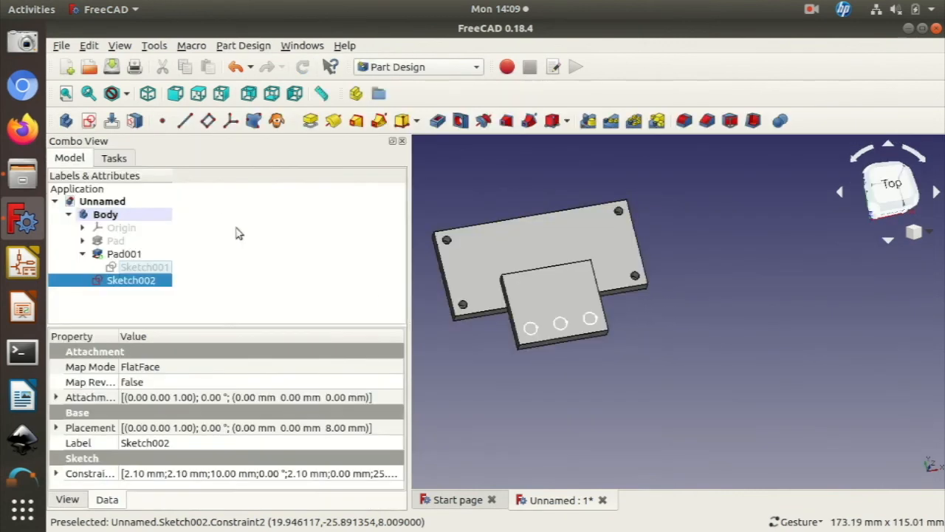
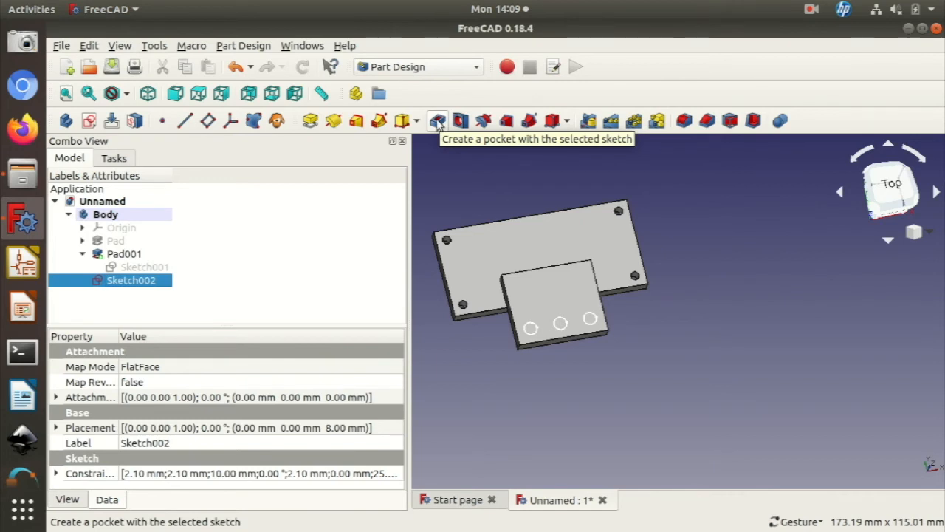
# Step: Try a 2 mm deep pocket from the three-circle sketch and inspect the holes up close
pyautogui.click(437, 120)
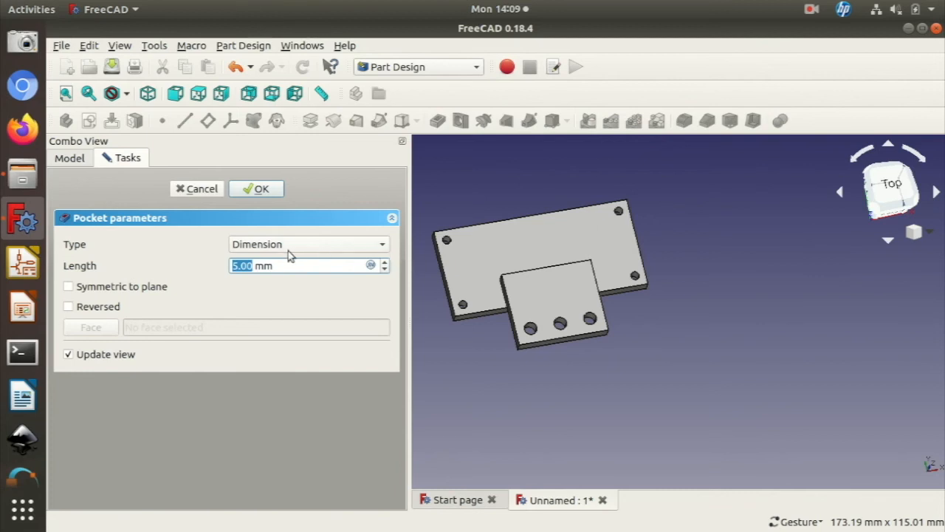
pyautogui.click(247, 269)
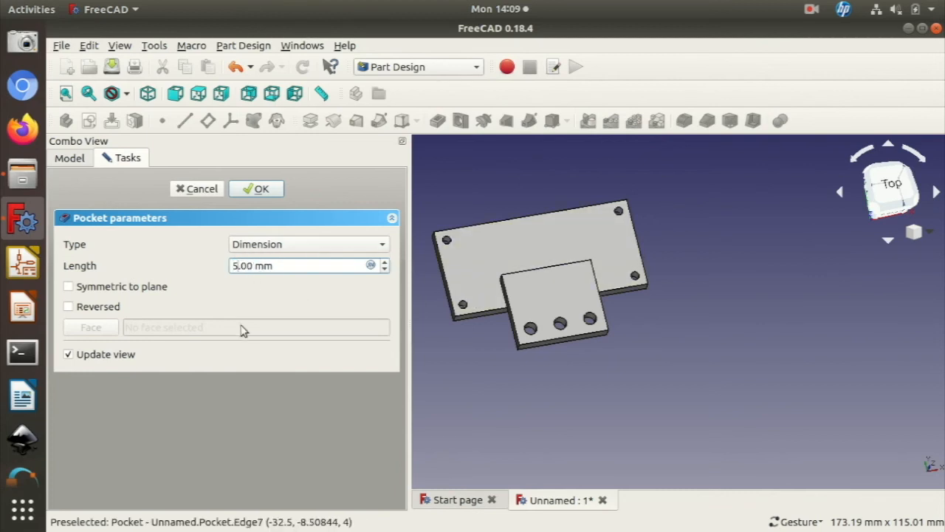
pyautogui.press('BackSpace')
pyautogui.write('2')
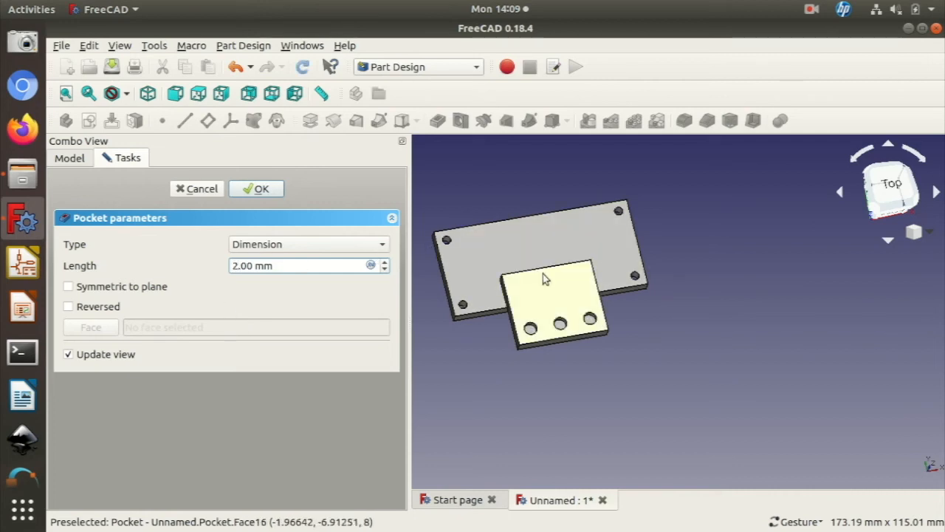
pyautogui.scroll(20, 565, 330)
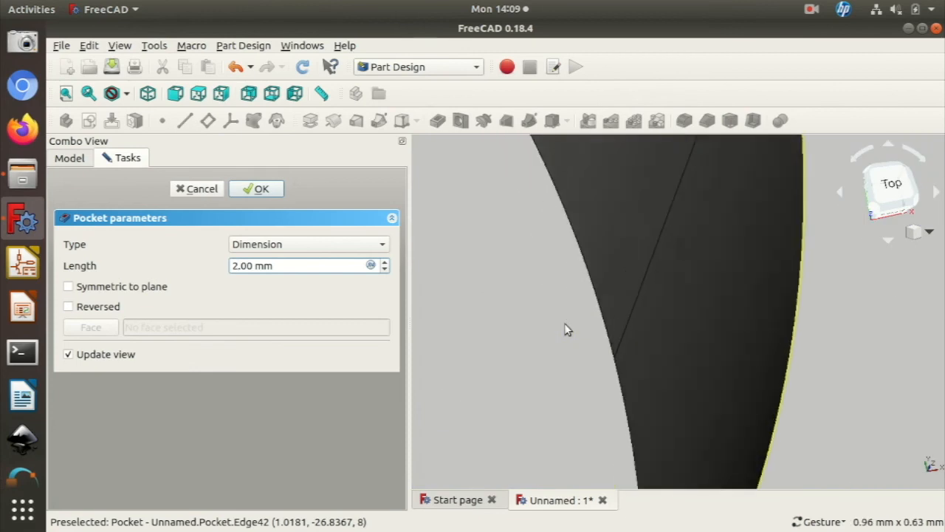
pyautogui.scroll(-8, 565, 330)
pyautogui.scroll(-8, 565, 330)
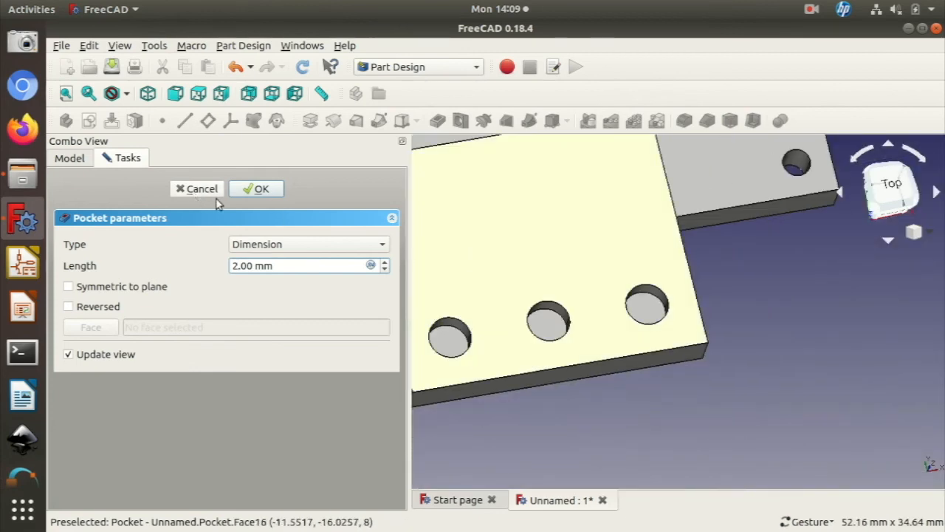
# Step: Try different pocket lengths up to 7 mm, inspect the holes from both sides of the extension and cancel the pocket
pyautogui.click(384, 262)
pyautogui.click(384, 263)
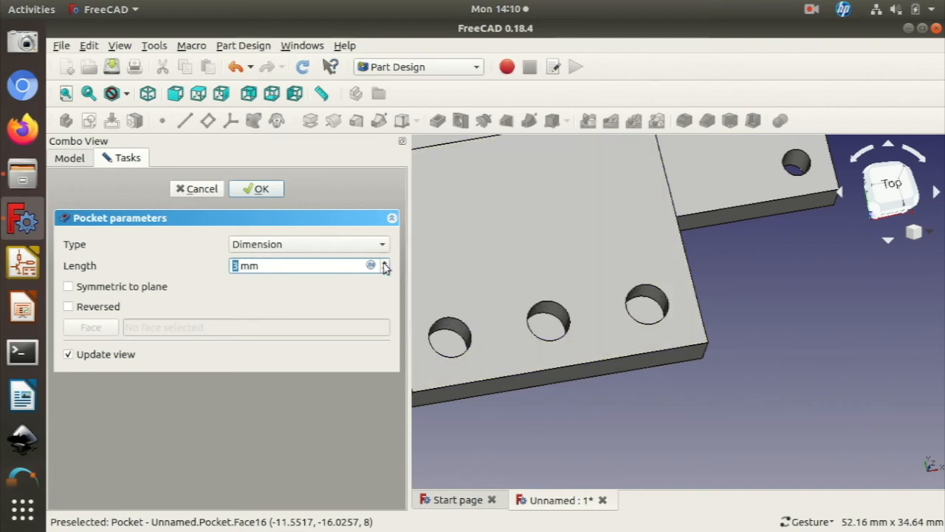
pyautogui.click(384, 263)
pyautogui.click(384, 270)
pyautogui.click(384, 271)
pyautogui.click(384, 270)
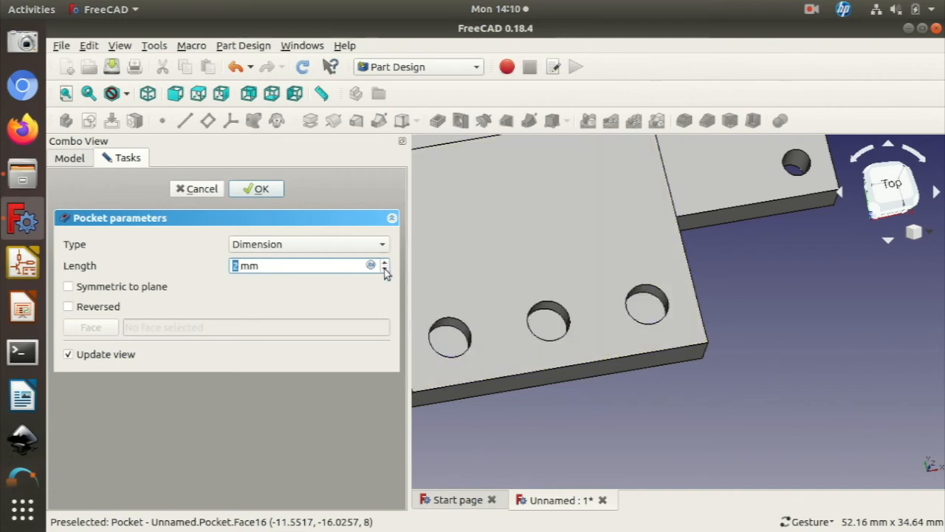
pyautogui.click(384, 263)
pyautogui.click(384, 262)
pyautogui.click(384, 263)
pyautogui.click(384, 263)
pyautogui.click(384, 262)
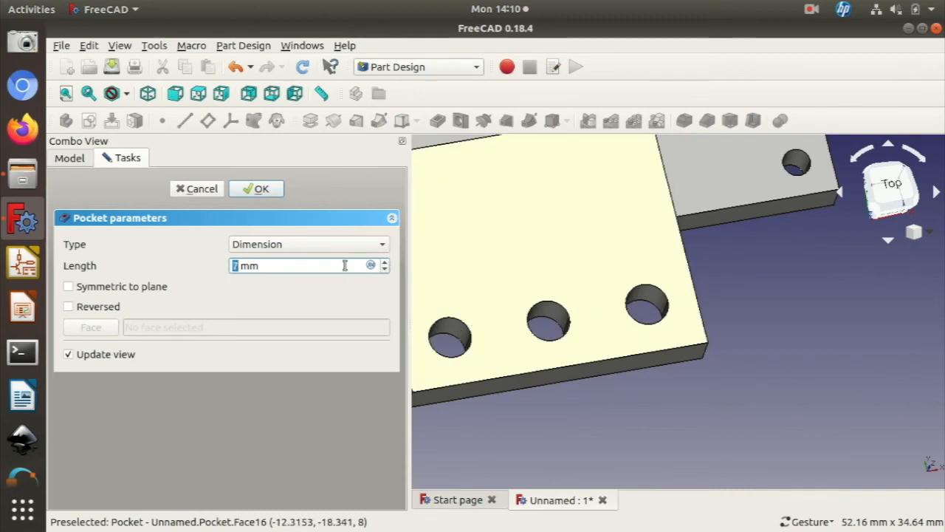
pyautogui.moveTo(522, 420); pyautogui.dragTo(776, 209)
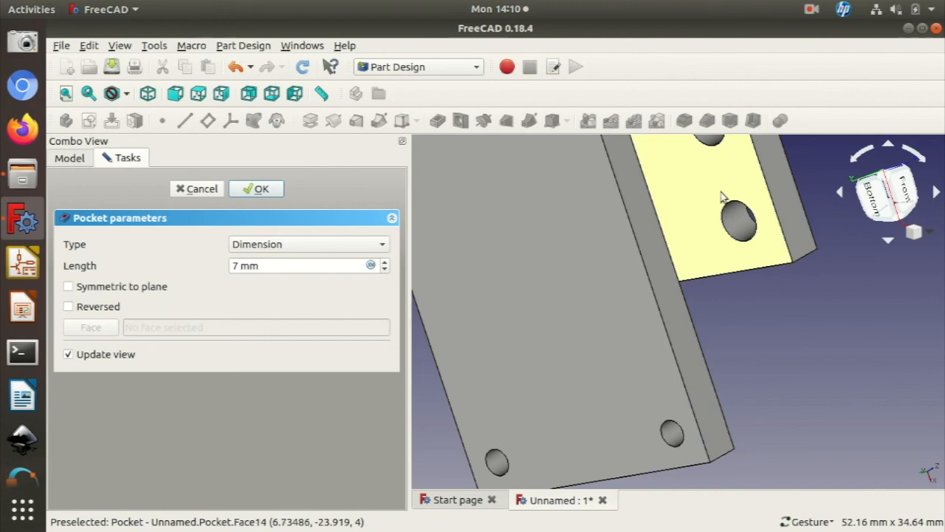
pyautogui.moveTo(739, 244); pyautogui.dragTo(583, 369)
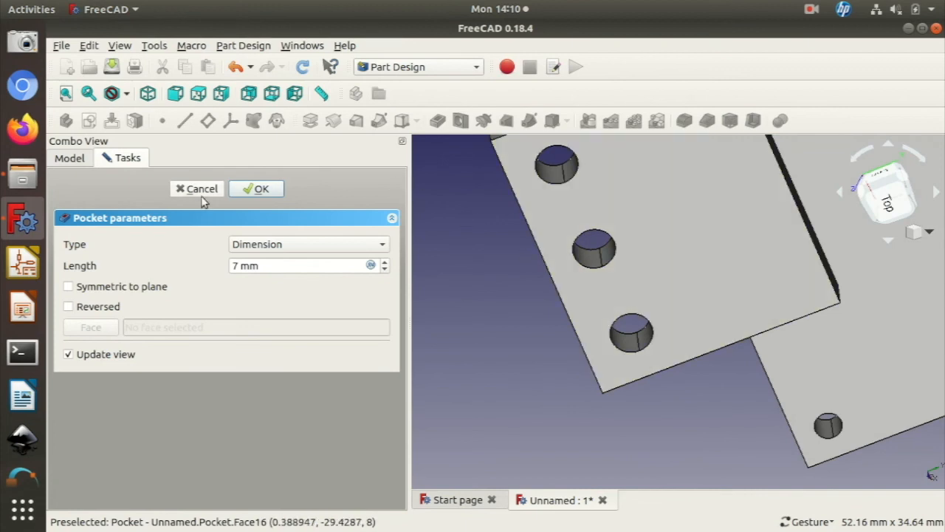
pyautogui.click(201, 189)
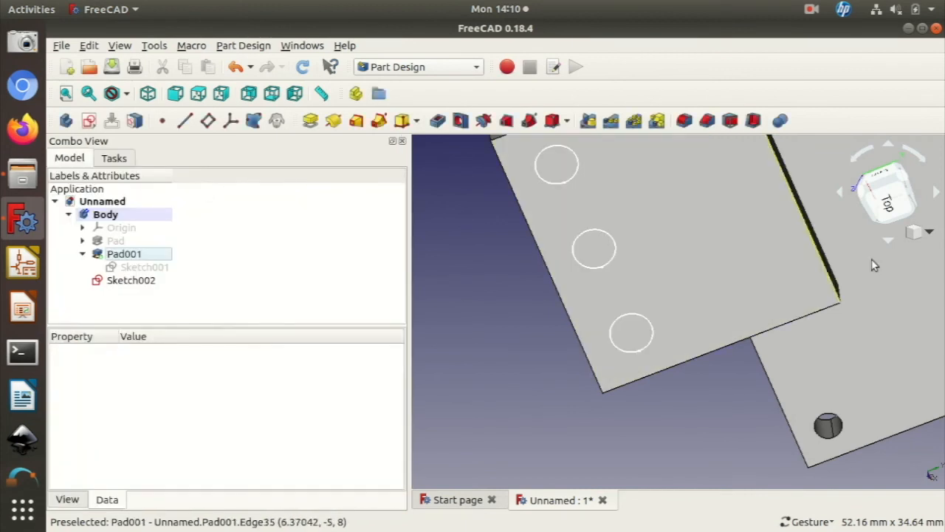
# Step: Start a Hole feature from the three-circle sketch and inspect the previewed holes from both sides of the extension
pyautogui.moveTo(506, 382); pyautogui.dragTo(620, 431)
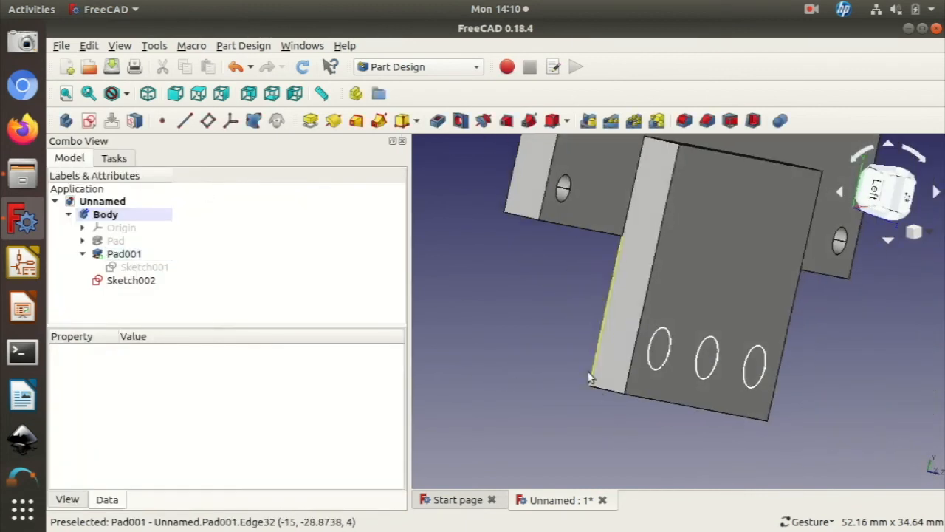
pyautogui.moveTo(571, 327); pyautogui.dragTo(471, 259)
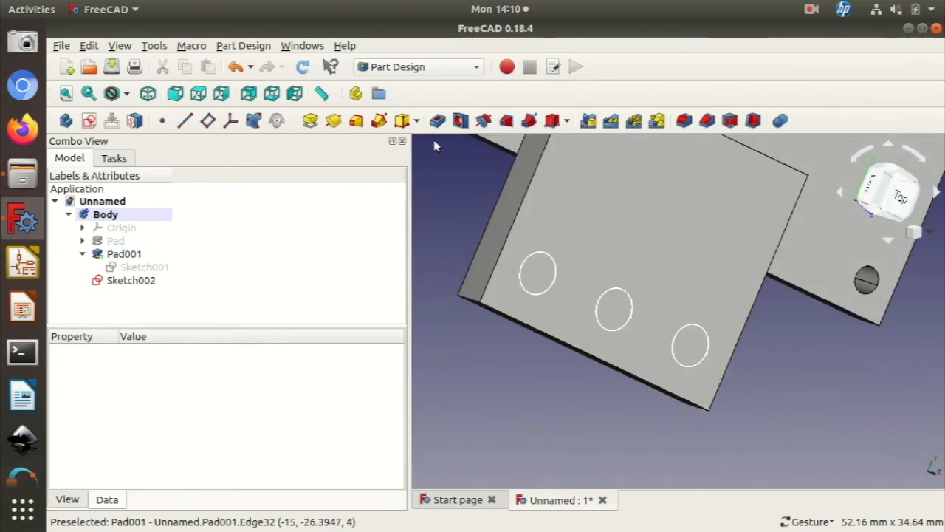
pyautogui.click(149, 280)
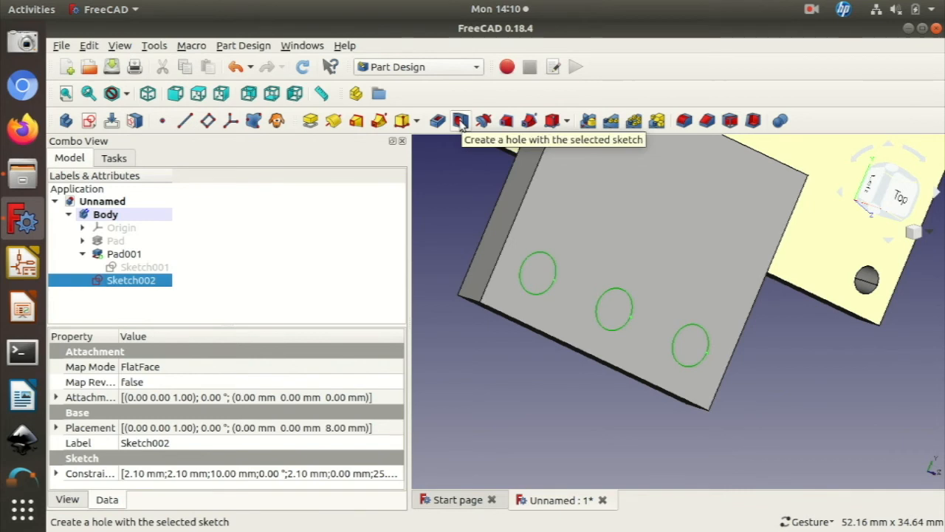
pyautogui.click(460, 121)
pyautogui.moveTo(599, 255); pyautogui.dragTo(664, 282)
pyautogui.moveTo(825, 417)
pyautogui.mouseDown()
pyautogui.moveTo(739, 382)
pyautogui.moveTo(798, 420)
pyautogui.moveTo(842, 416)
pyautogui.mouseUp()
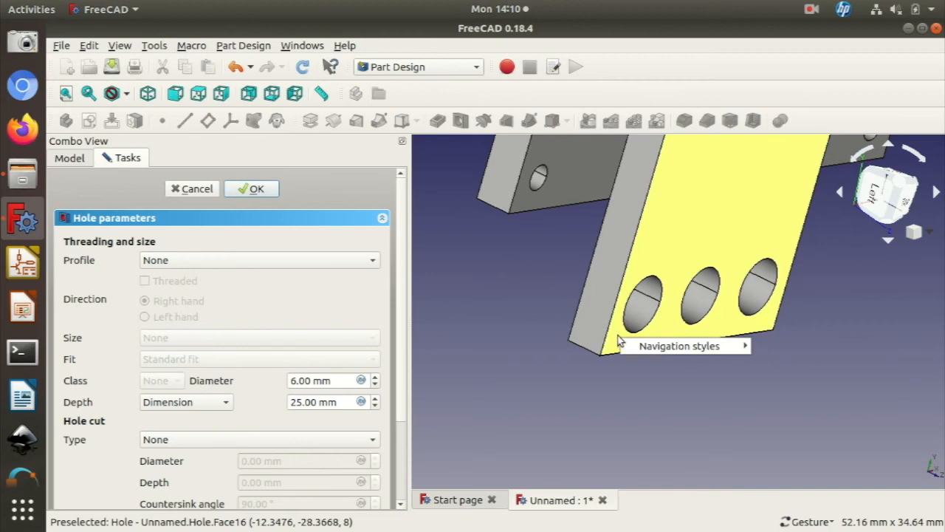
pyautogui.moveTo(555, 352); pyautogui.dragTo(571, 181)
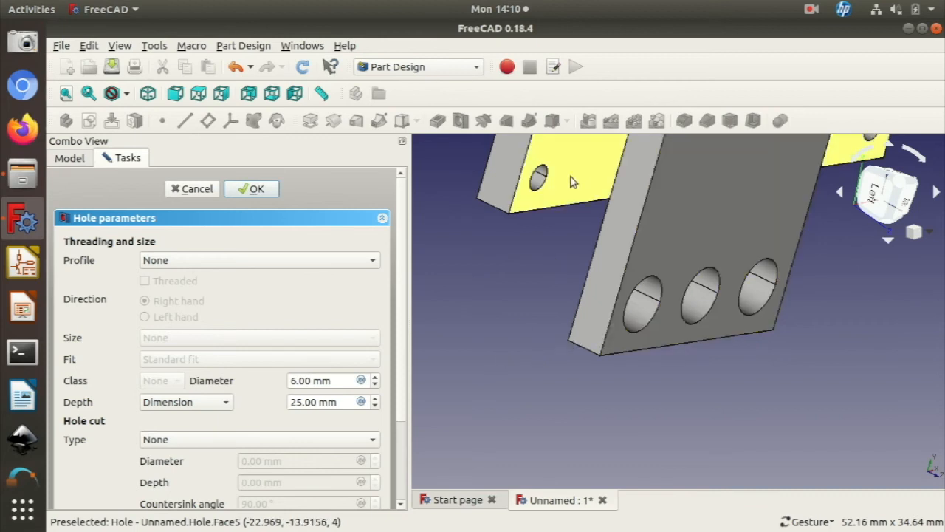
pyautogui.moveTo(530, 190); pyautogui.dragTo(597, 201)
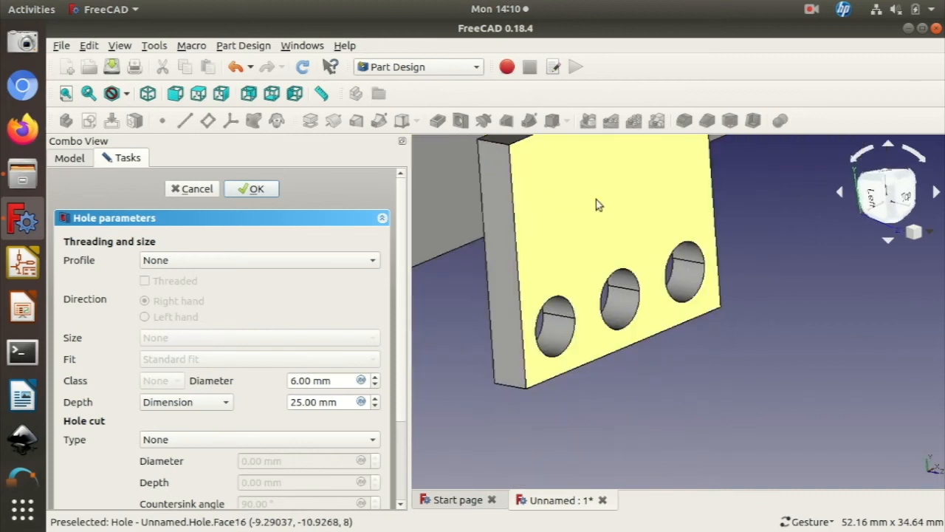
pyautogui.moveTo(665, 228); pyautogui.dragTo(661, 230)
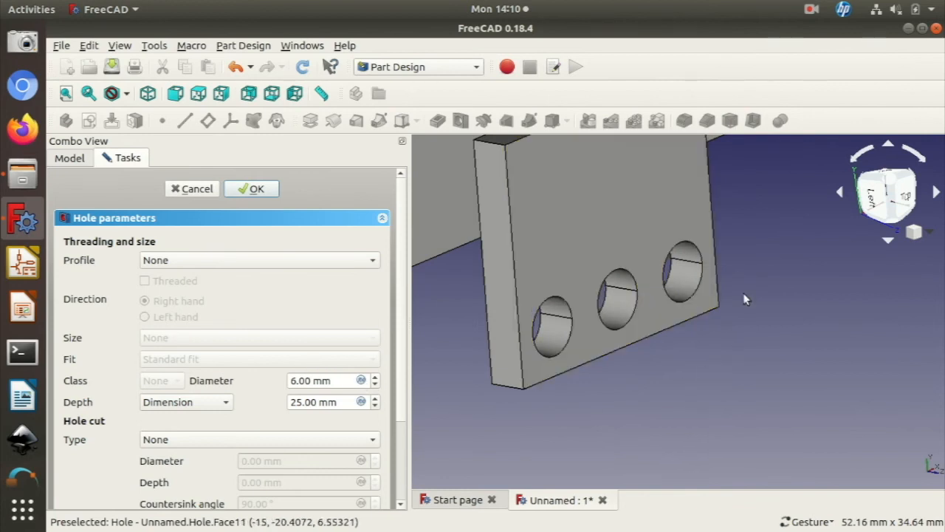
pyautogui.moveTo(760, 240); pyautogui.dragTo(697, 269)
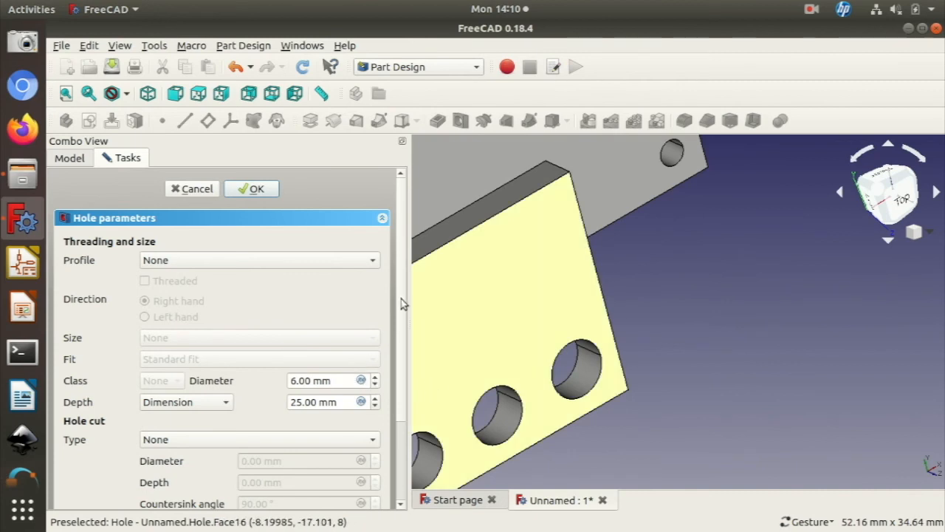
# Step: Set the diameter of the three holes to 4.2 mm
pyautogui.scroll(-3, 401, 301)
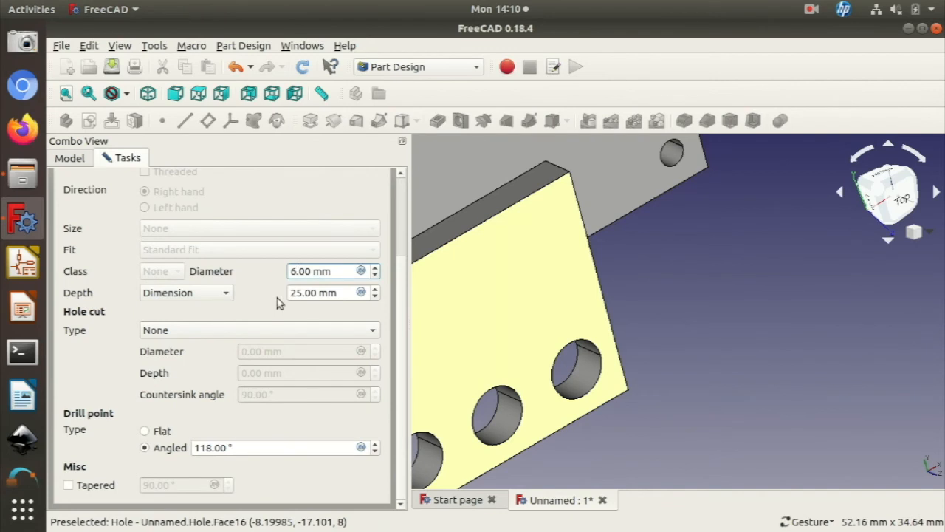
pyautogui.press('BackSpace')
pyautogui.write('42')
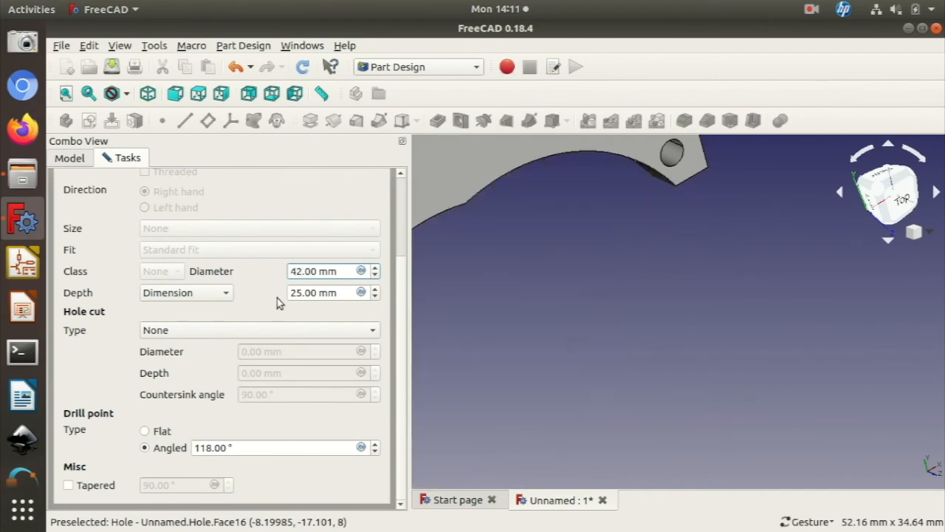
pyautogui.press('BackSpace')
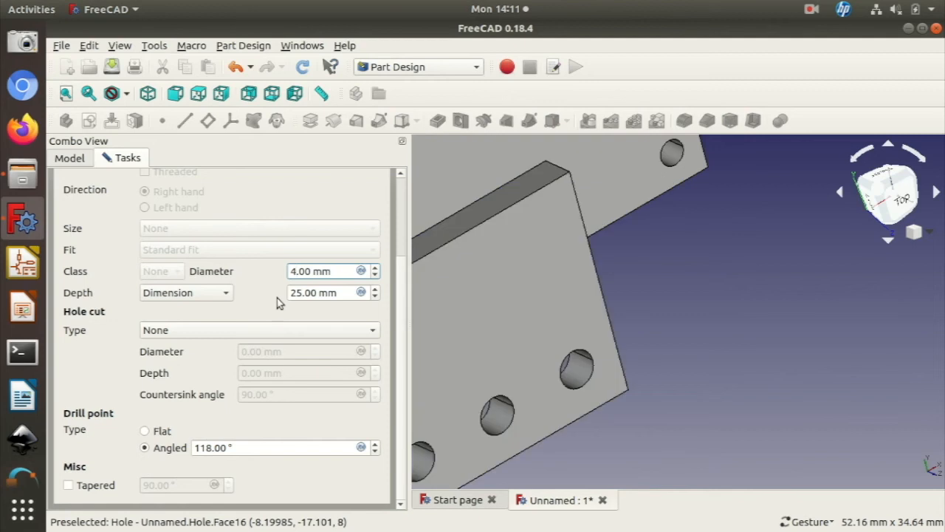
pyautogui.write('.2')
pyautogui.press('Down')
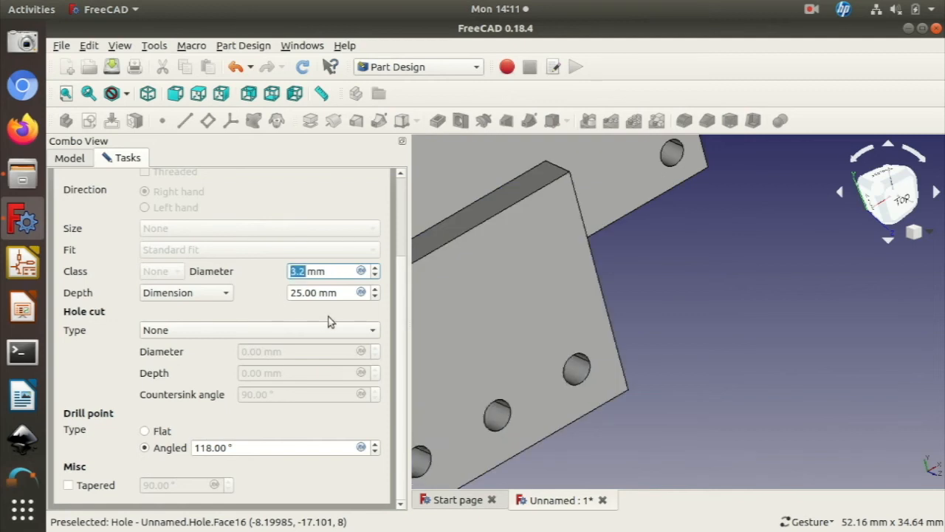
pyautogui.press('Up')
# Step: Set the depth of the three holes to 4 mm
pyautogui.click(303, 292)
pyautogui.press('BackSpace')
pyautogui.press('BackSpace')
pyautogui.press('BackSpace')
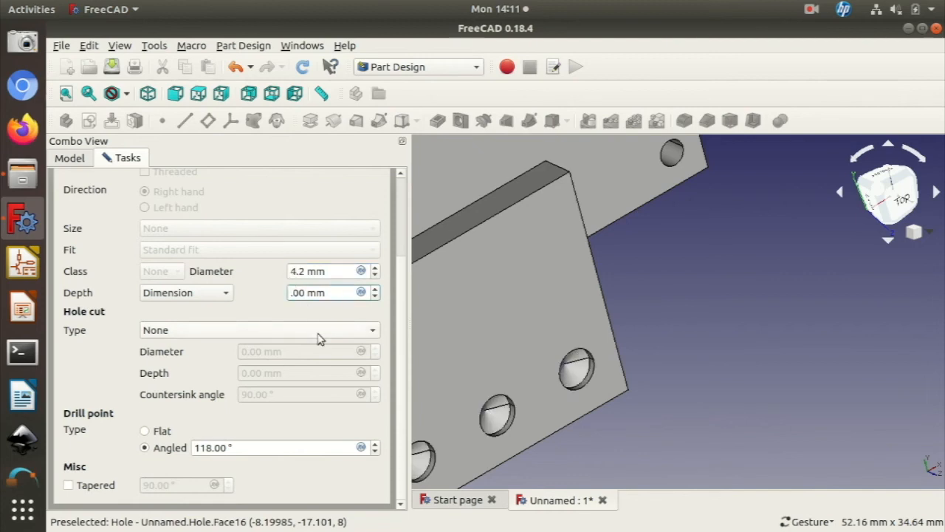
pyautogui.write('4')
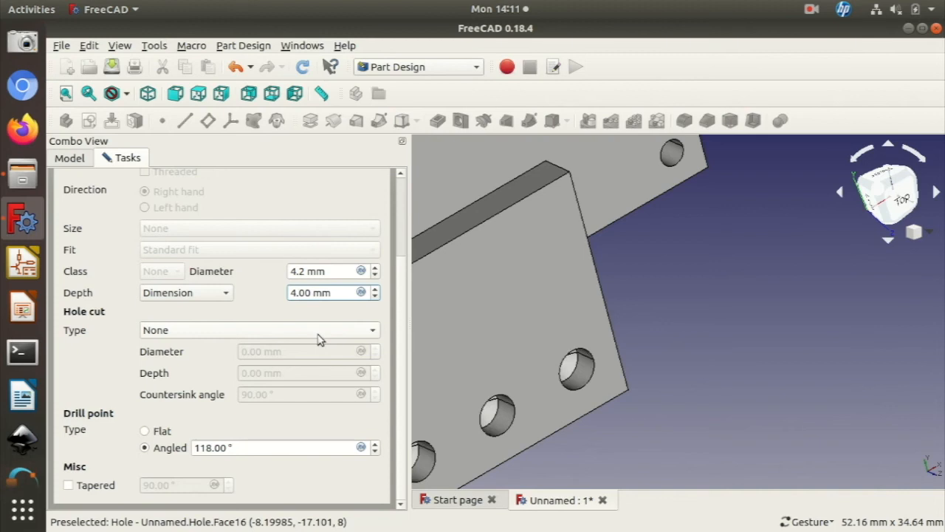
# Step: Inspect the hole bottoms, change the drill point type to Flat and finish the Hole feature
pyautogui.moveTo(706, 314); pyautogui.dragTo(675, 292)
pyautogui.moveTo(653, 299); pyautogui.dragTo(886, 271, button='right')
pyautogui.moveTo(810, 323); pyautogui.dragTo(755, 329)
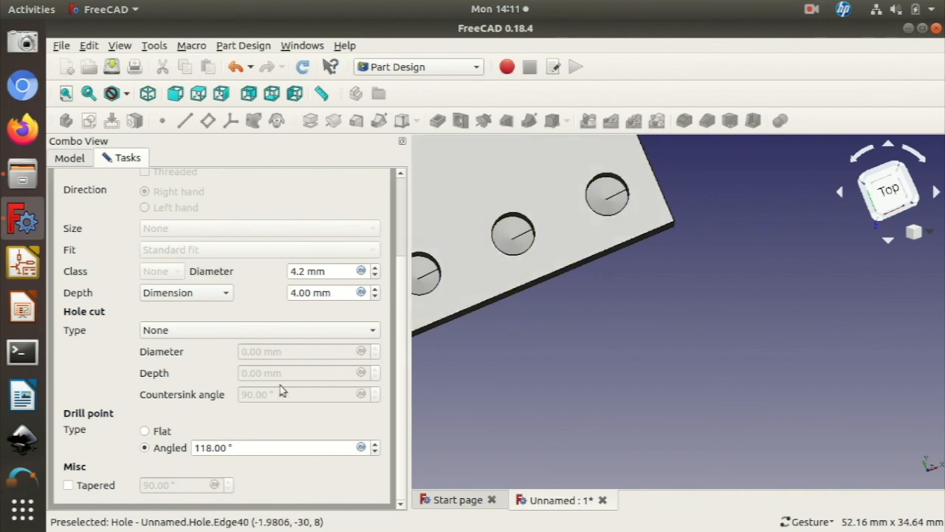
pyautogui.click(238, 446)
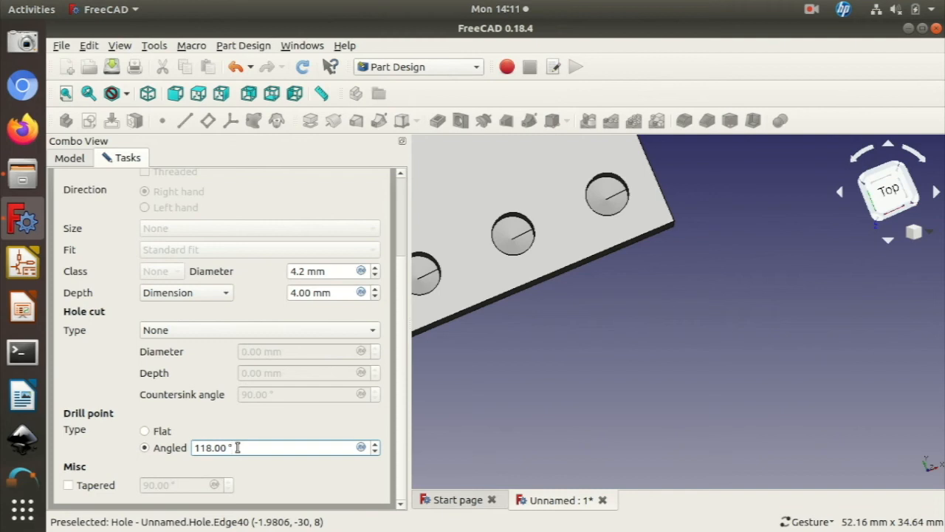
pyautogui.click(144, 431)
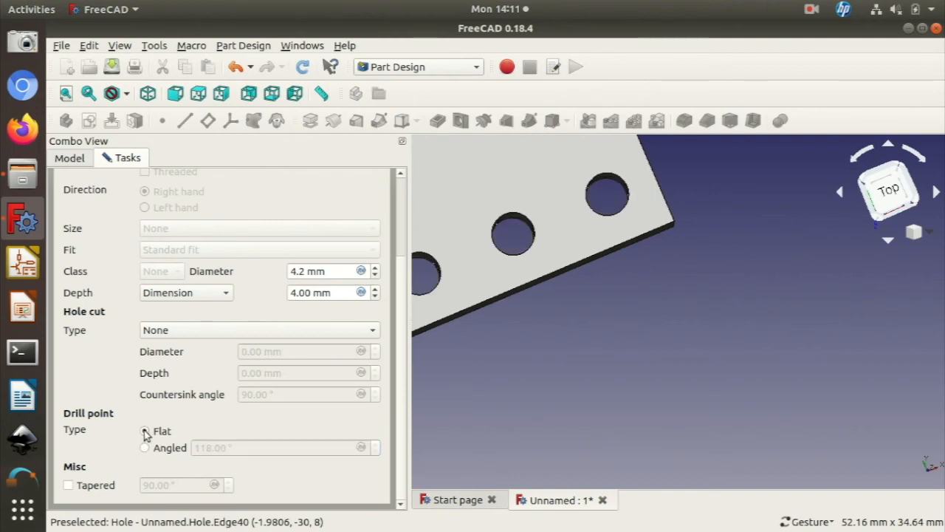
pyautogui.moveTo(639, 279); pyautogui.dragTo(672, 285)
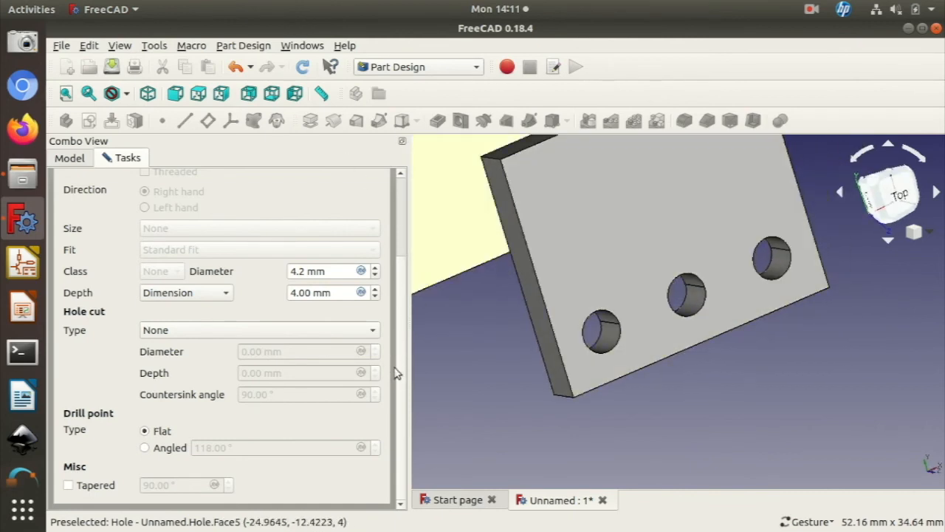
pyautogui.scroll(3, 396, 371)
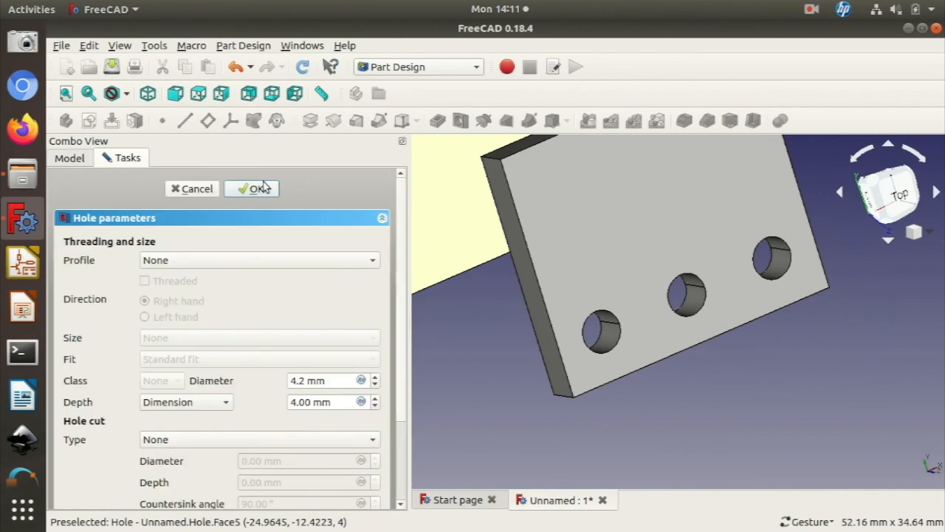
pyautogui.click(254, 189)
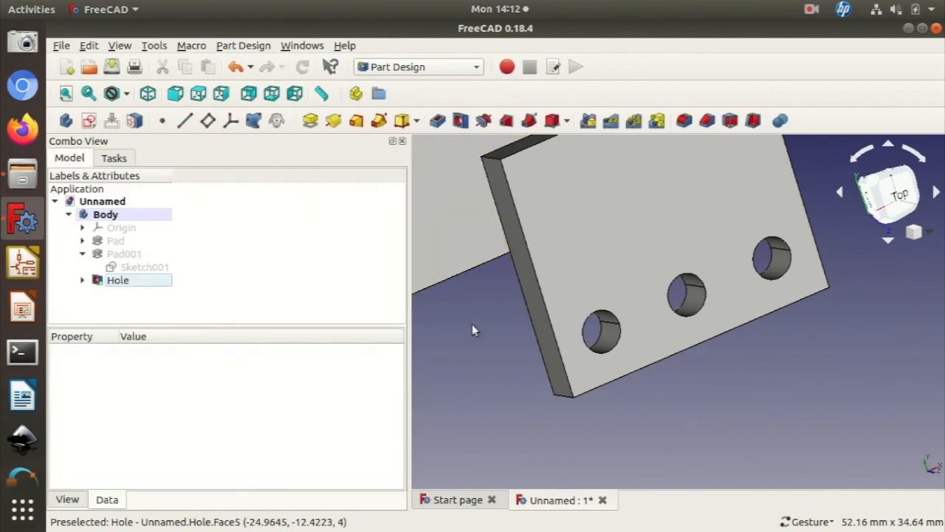
# Step: Fillet the four short corner edges of the large four-hole plate with a 3 mm radius
pyautogui.scroll(-5, 474, 329)
pyautogui.scroll(4, 474, 329)
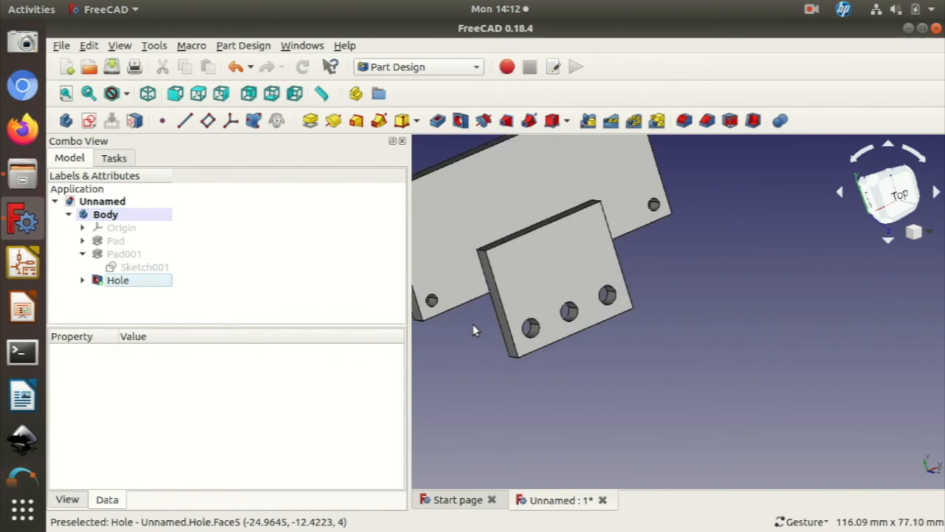
pyautogui.scroll(4, 474, 330)
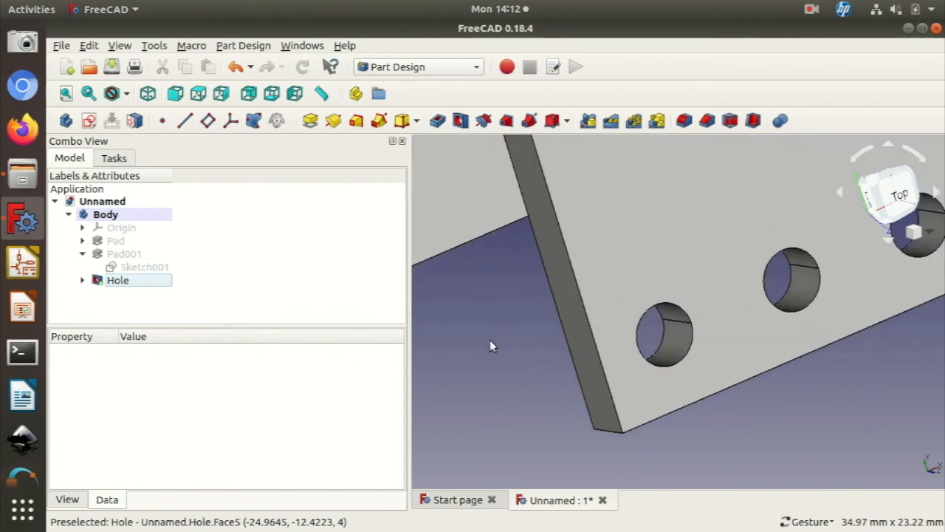
pyautogui.scroll(-5, 489, 340)
pyautogui.scroll(4, 490, 339)
pyautogui.moveTo(631, 414); pyautogui.dragTo(734, 489, button='right')
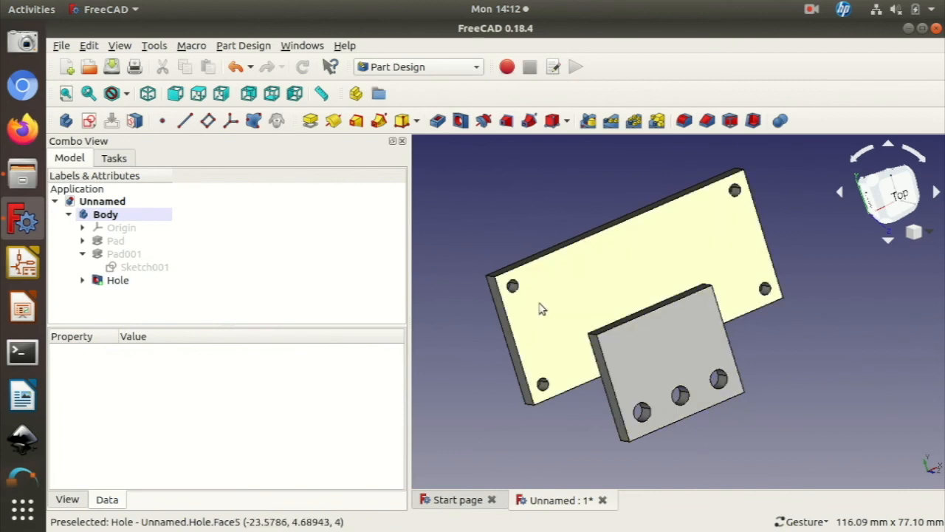
pyautogui.click(491, 280)
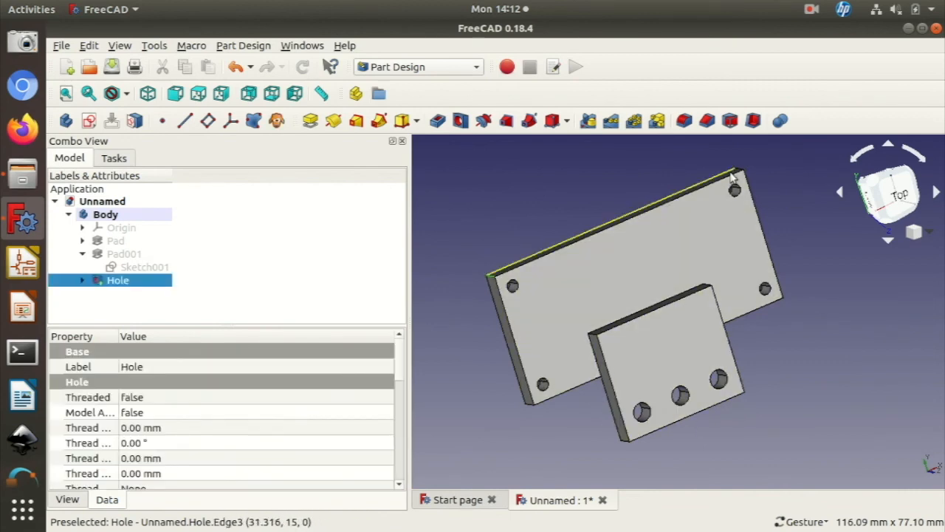
pyautogui.keyDown('ctrl'); pyautogui.click(490, 277); pyautogui.keyUp('ctrl')
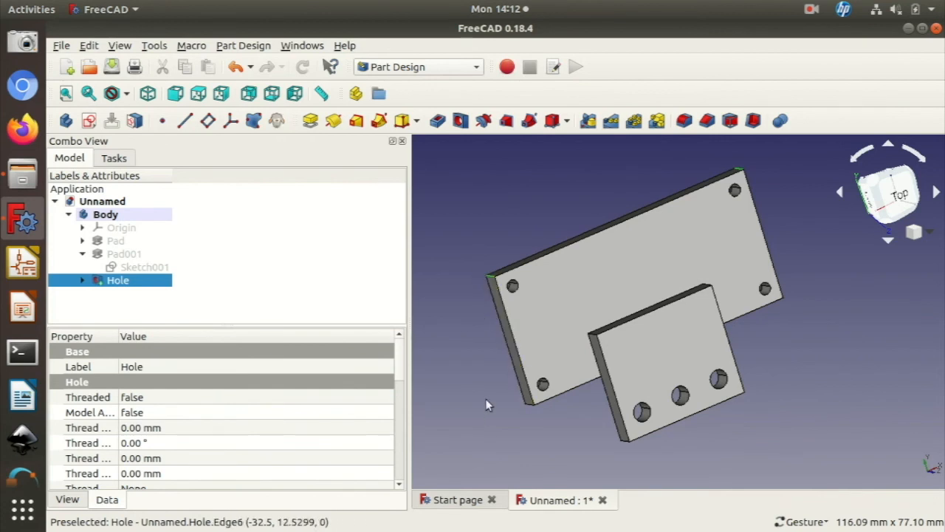
pyautogui.keyDown('ctrl'); pyautogui.click(528, 404); pyautogui.keyUp('ctrl')
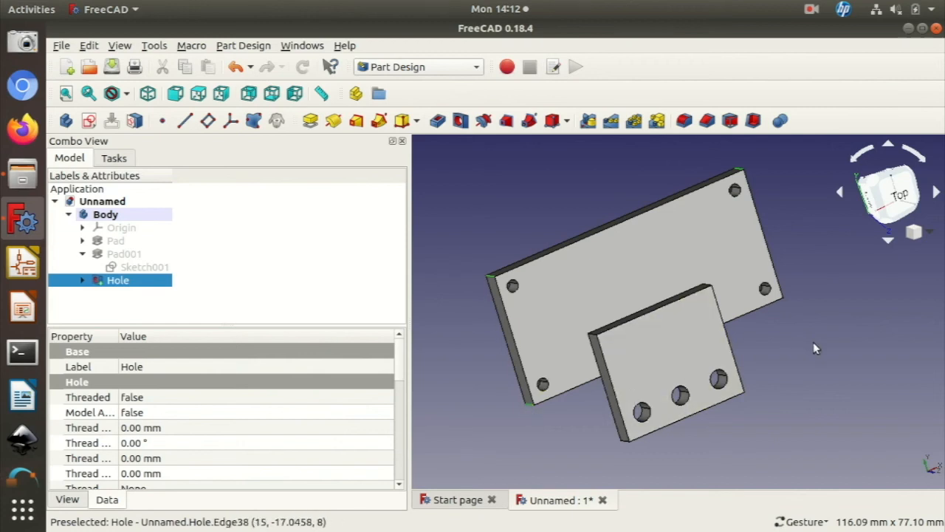
pyautogui.moveTo(813, 342); pyautogui.dragTo(747, 233)
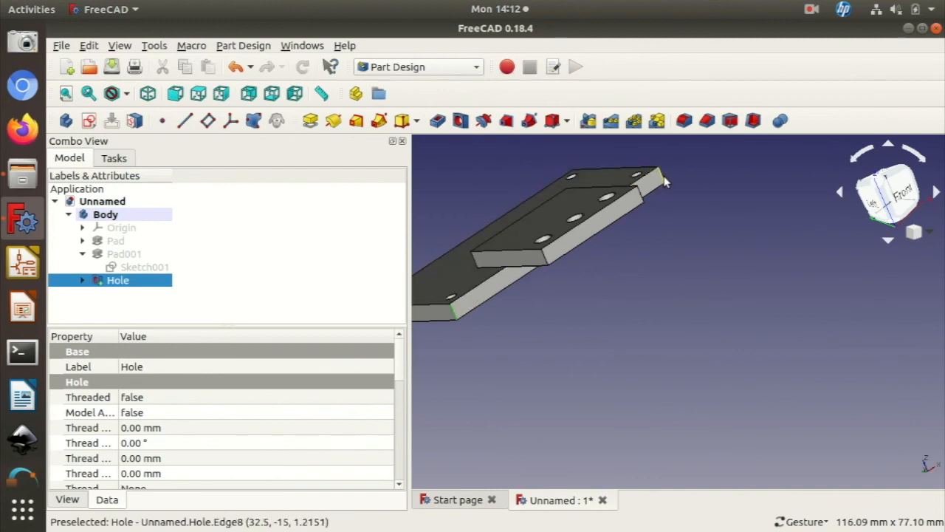
pyautogui.click(685, 126)
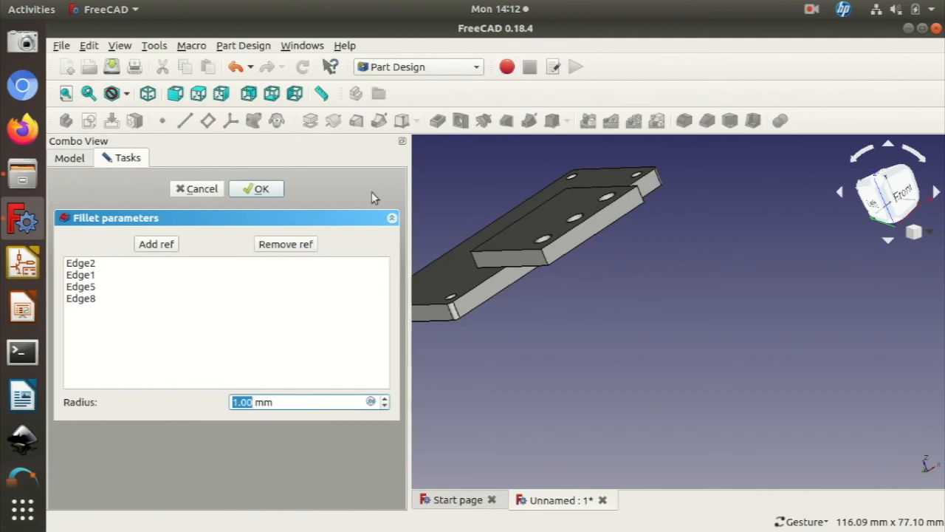
pyautogui.write('3')
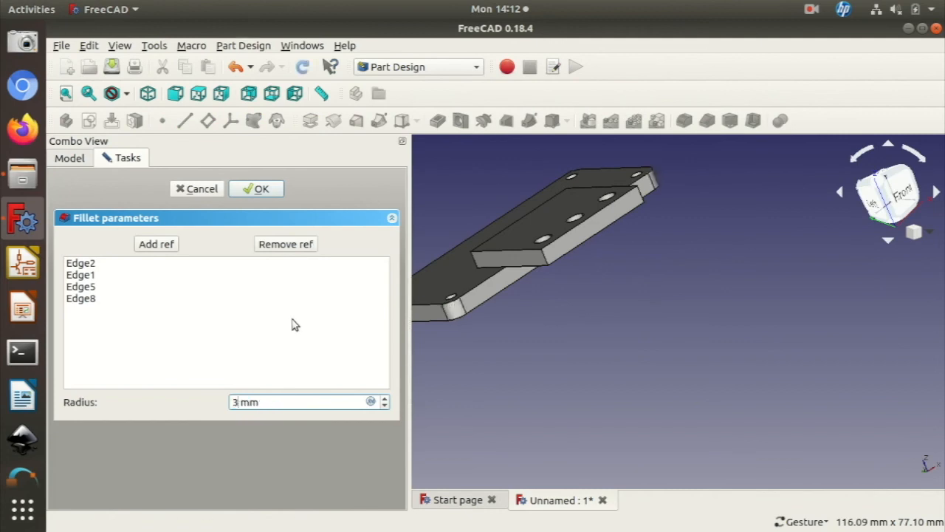
pyautogui.click(268, 193)
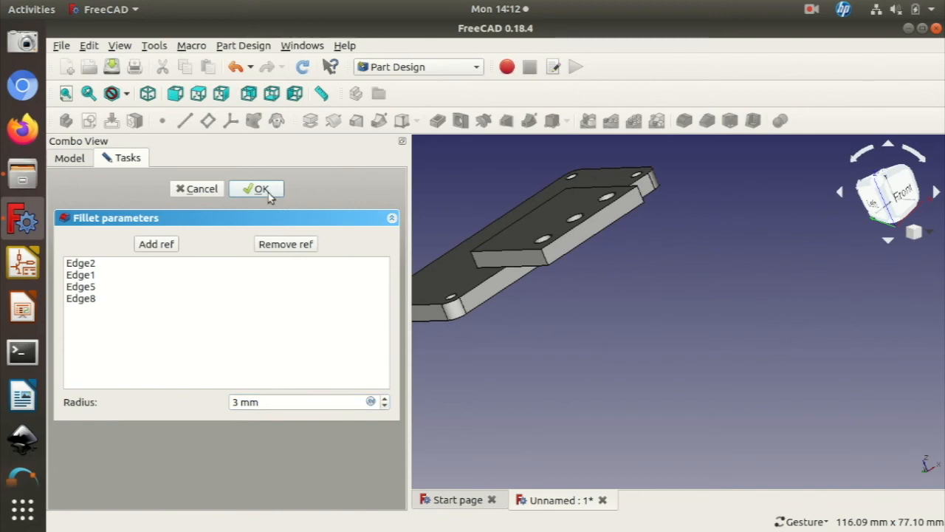
pyautogui.moveTo(584, 345); pyautogui.dragTo(690, 401)
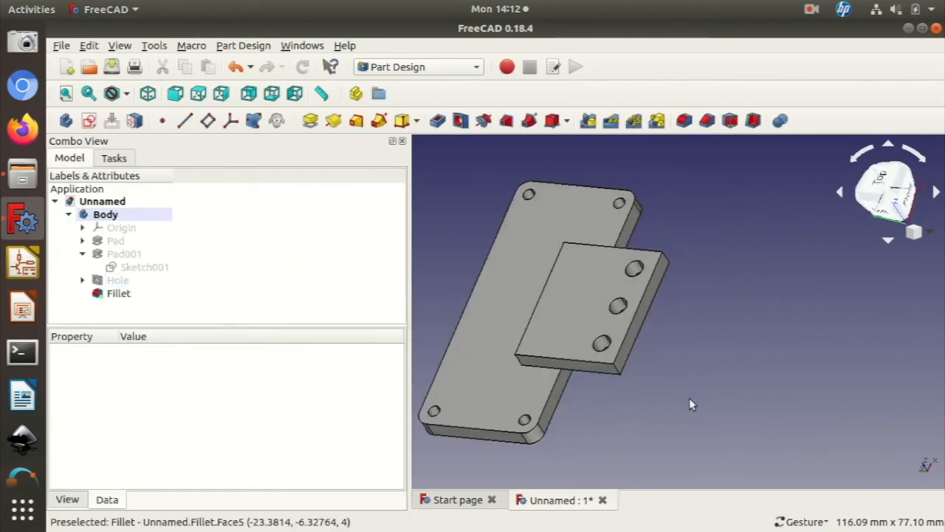
pyautogui.click(615, 369)
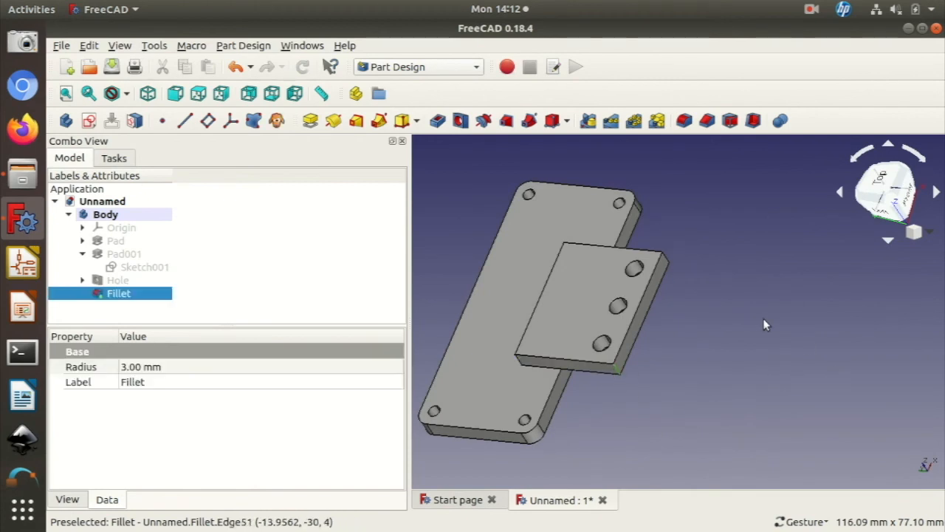
pyautogui.click(666, 259)
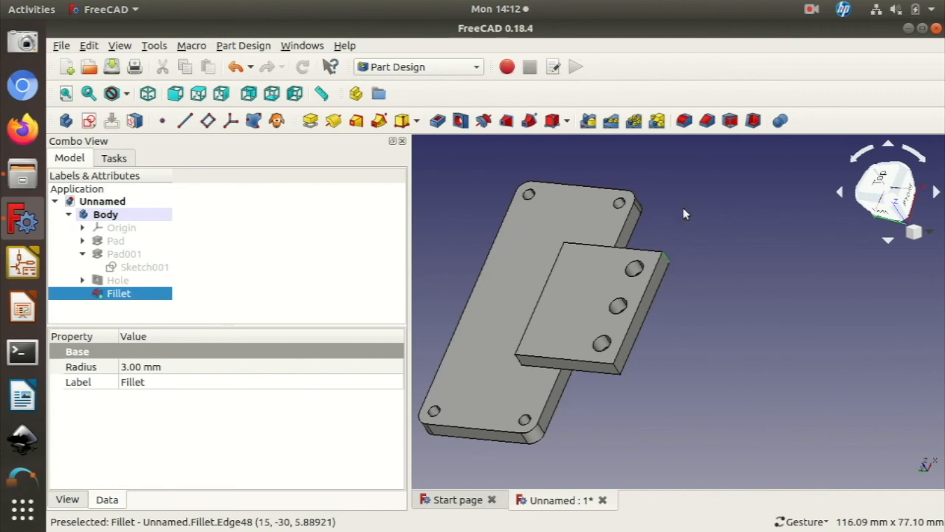
pyautogui.click(683, 121)
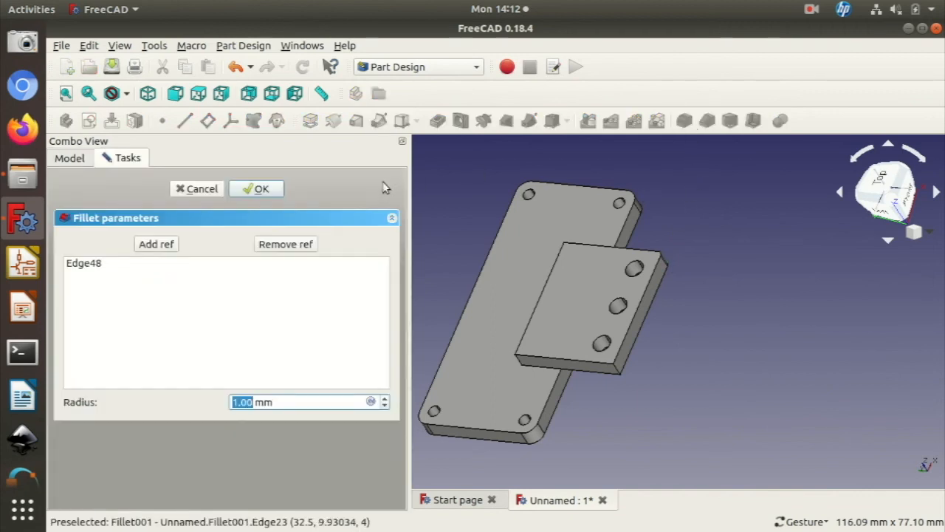
pyautogui.click(200, 189)
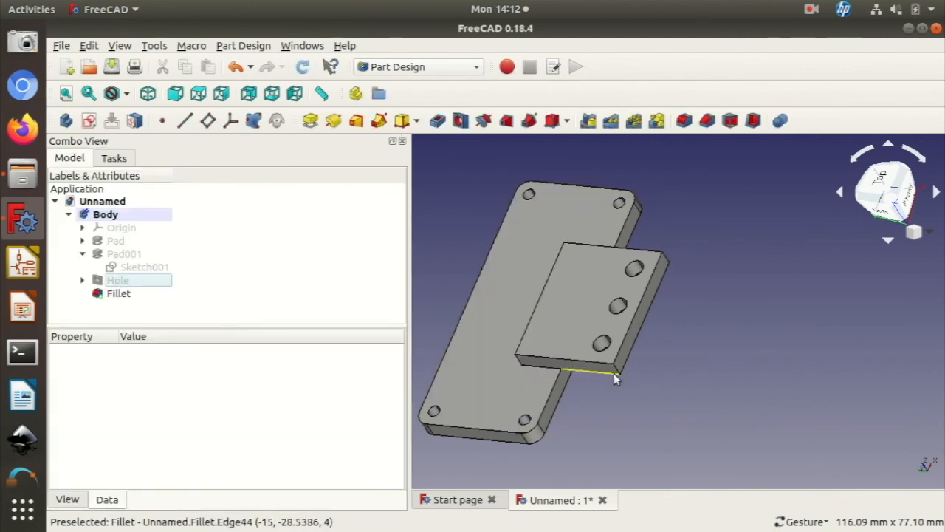
# Step: Fillet the two outer corner edges of the smaller three-hole plate with a 3 mm radius
pyautogui.click(617, 371)
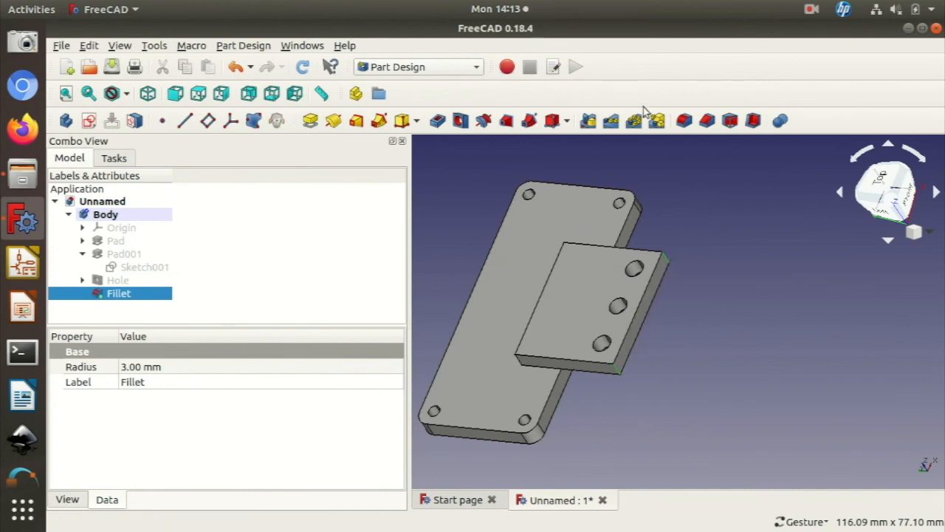
pyautogui.click(684, 120)
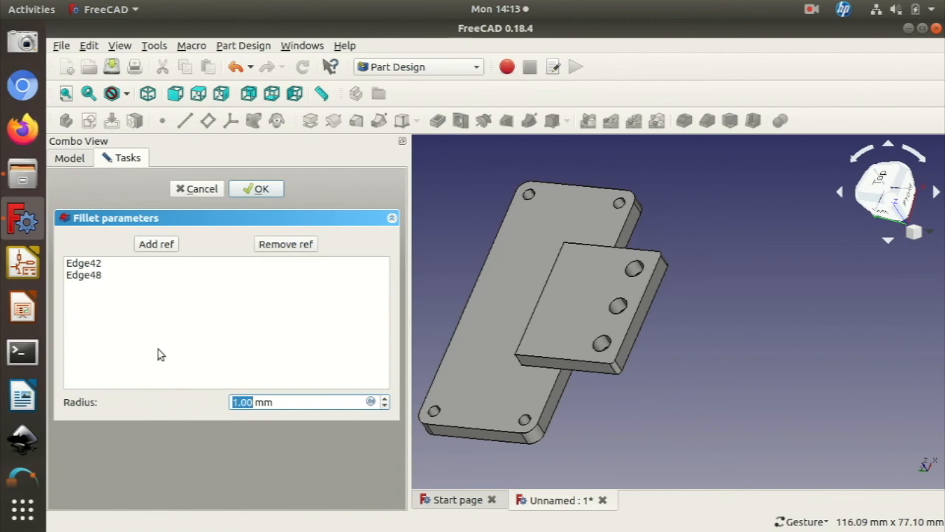
pyautogui.write('3')
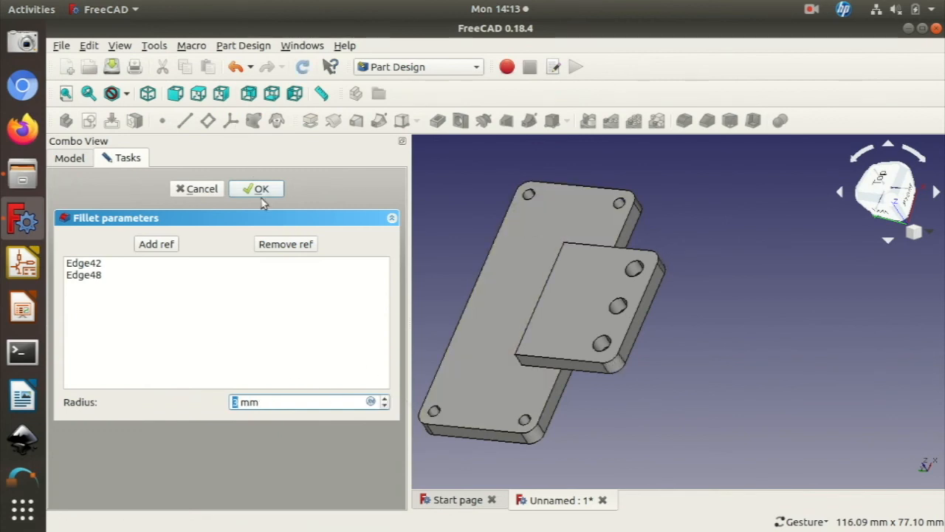
pyautogui.click(258, 190)
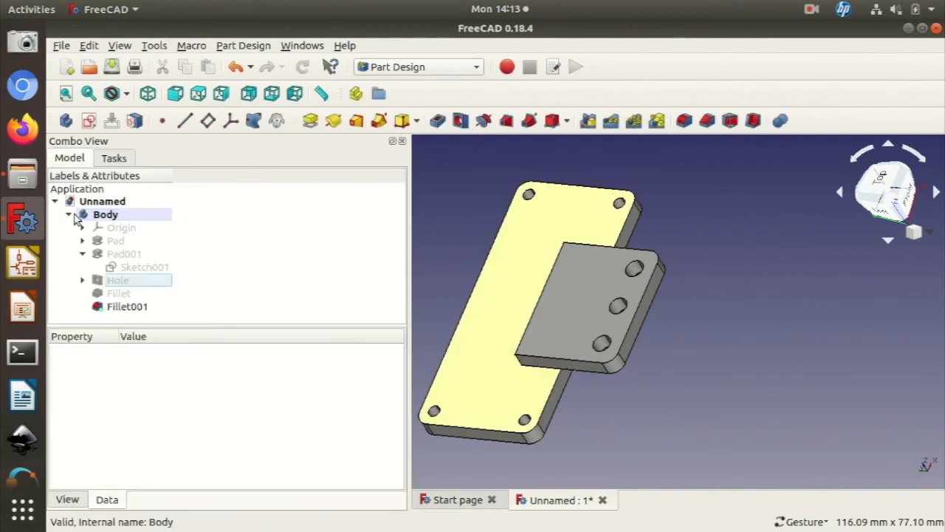
# Step: Change the shape color of the final fillet feature to dark blue-grey #465b64 in its display properties
pyautogui.click(127, 307)
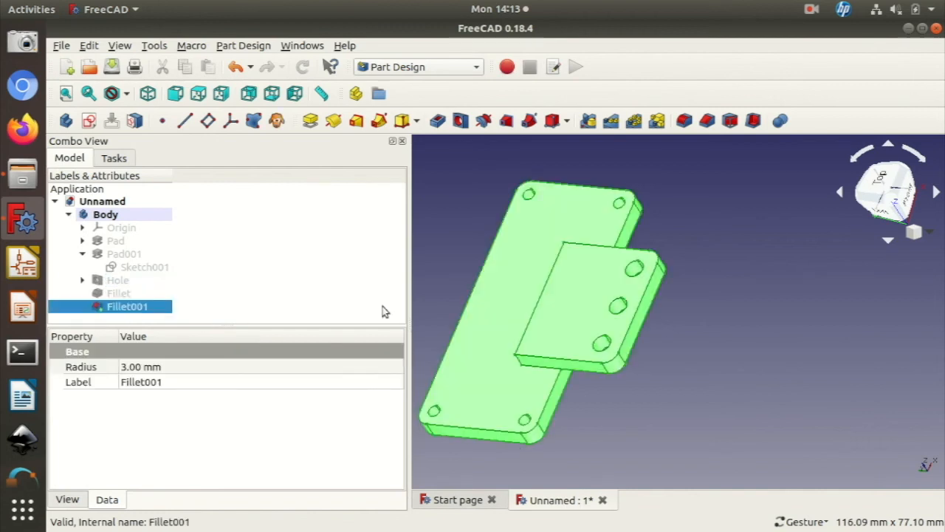
pyautogui.rightClick(567, 275)
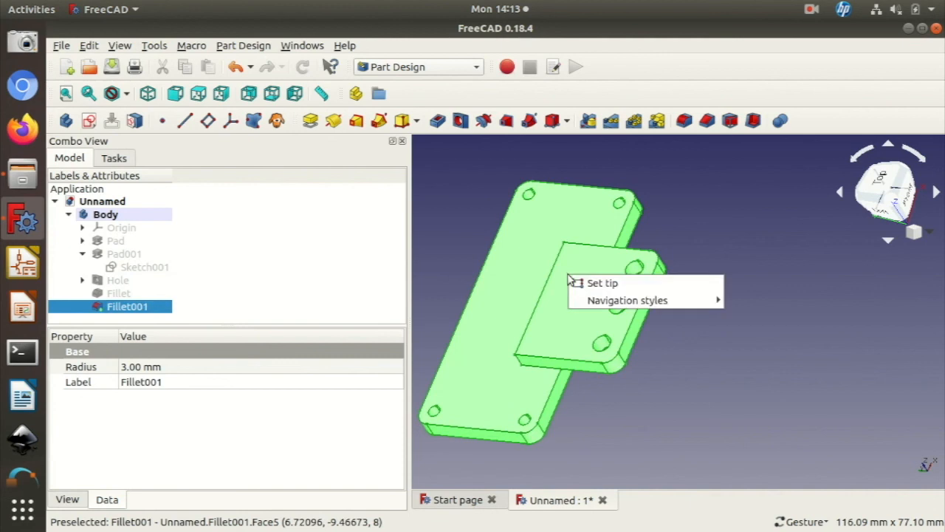
pyautogui.click(558, 272)
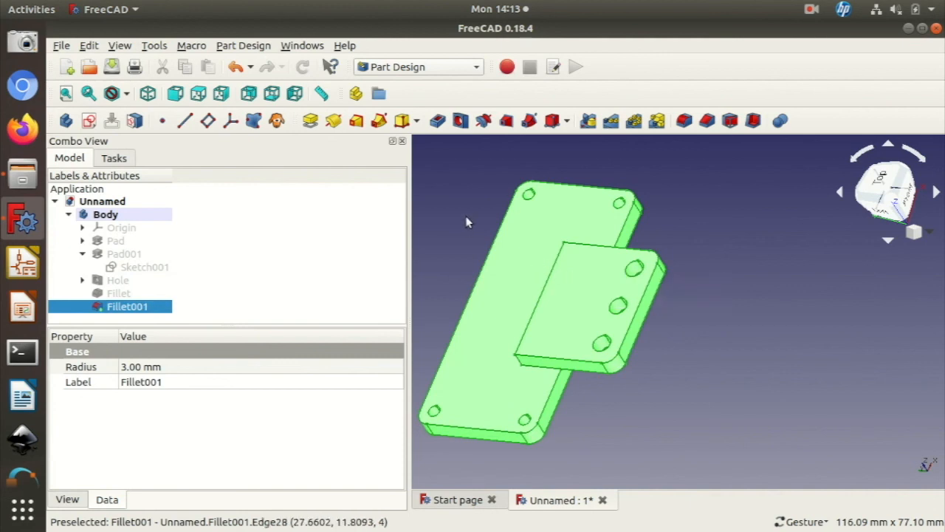
pyautogui.rightClick(117, 315)
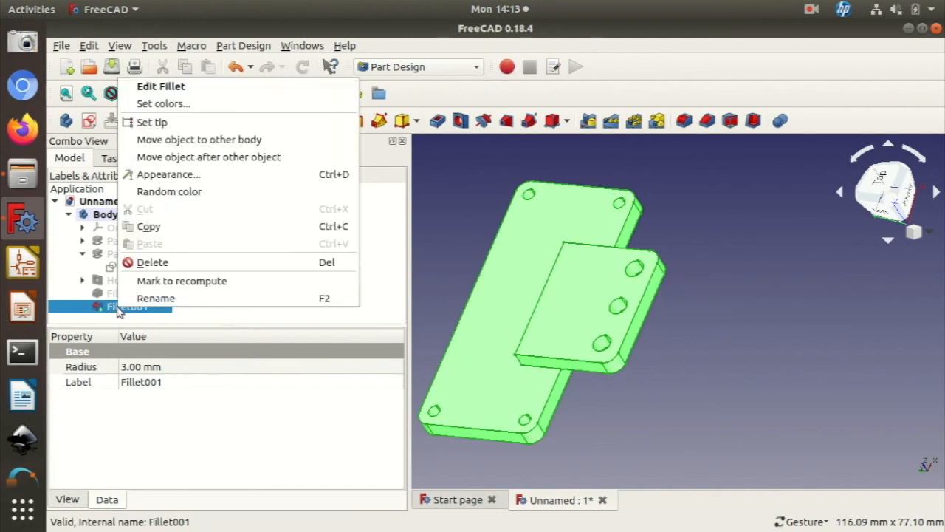
pyautogui.click(197, 176)
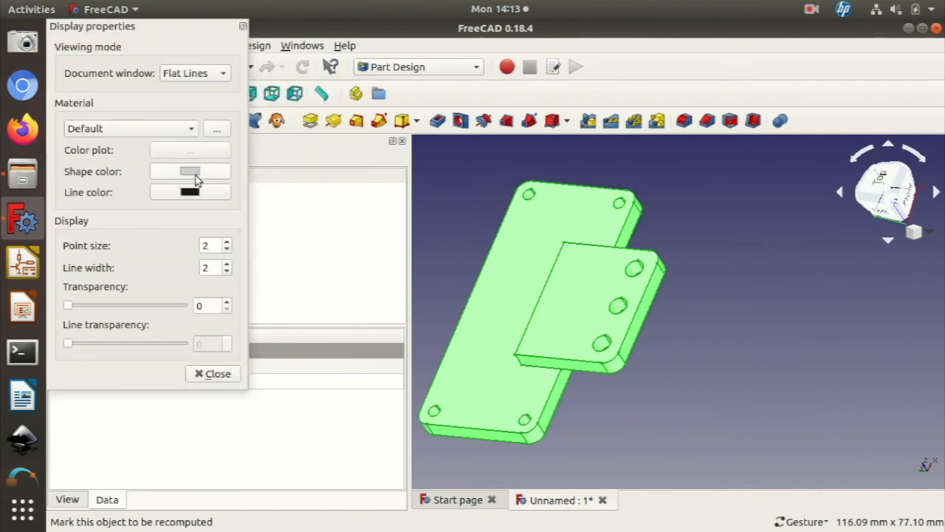
pyautogui.click(194, 177)
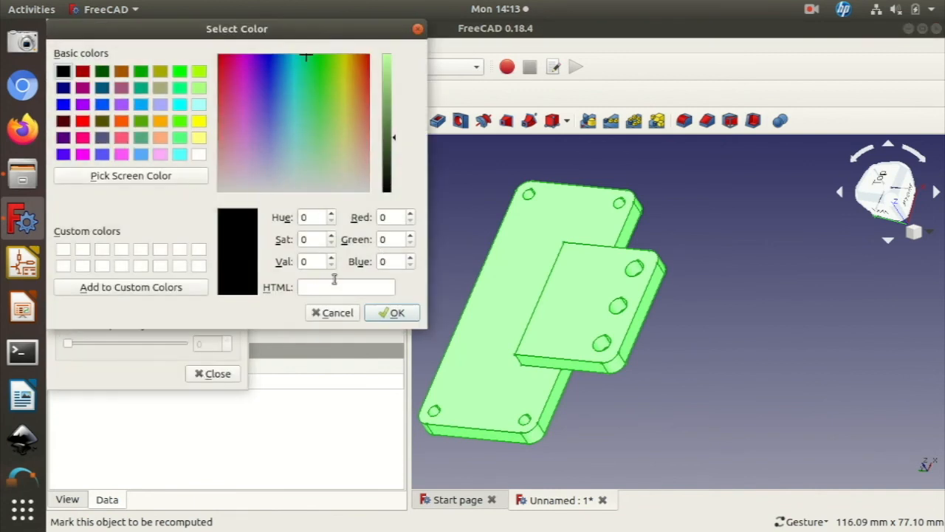
pyautogui.click(330, 318)
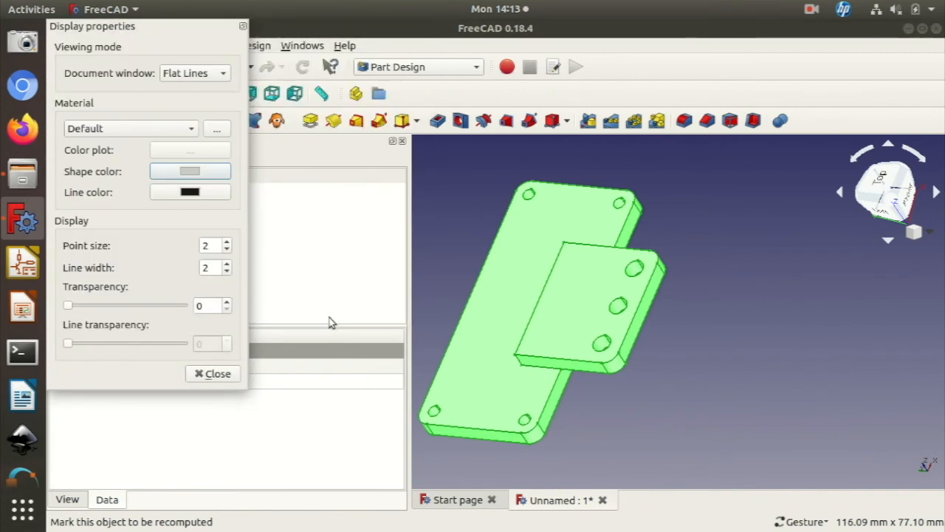
pyautogui.click(207, 178)
pyautogui.click(286, 151)
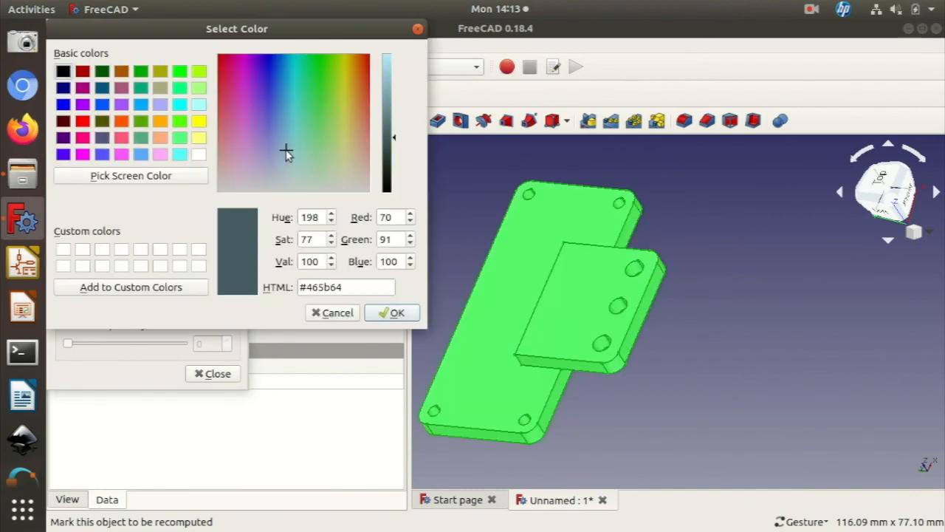
pyautogui.click(780, 272)
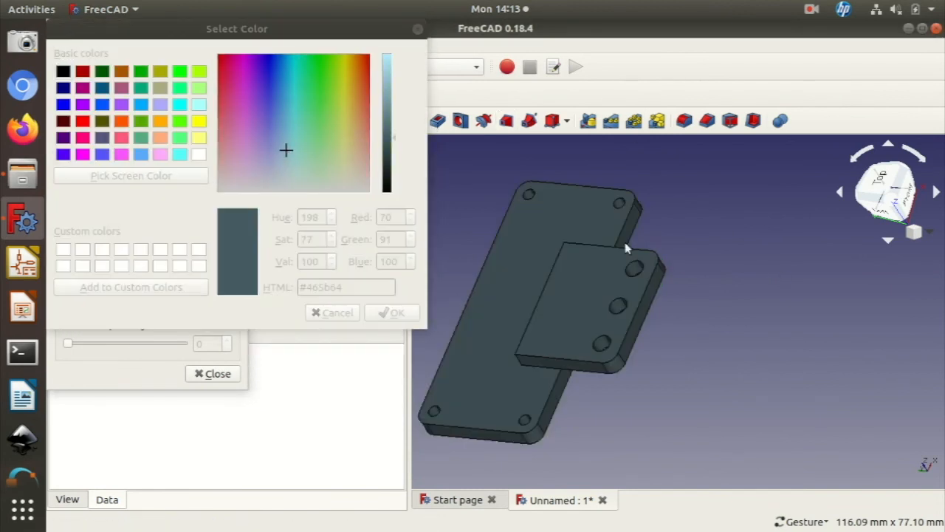
pyautogui.click(417, 30)
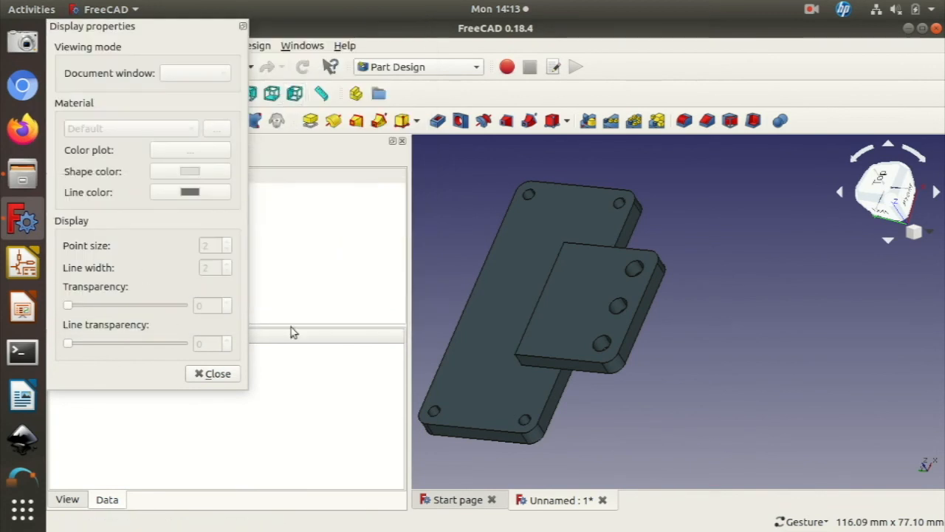
pyautogui.click(234, 378)
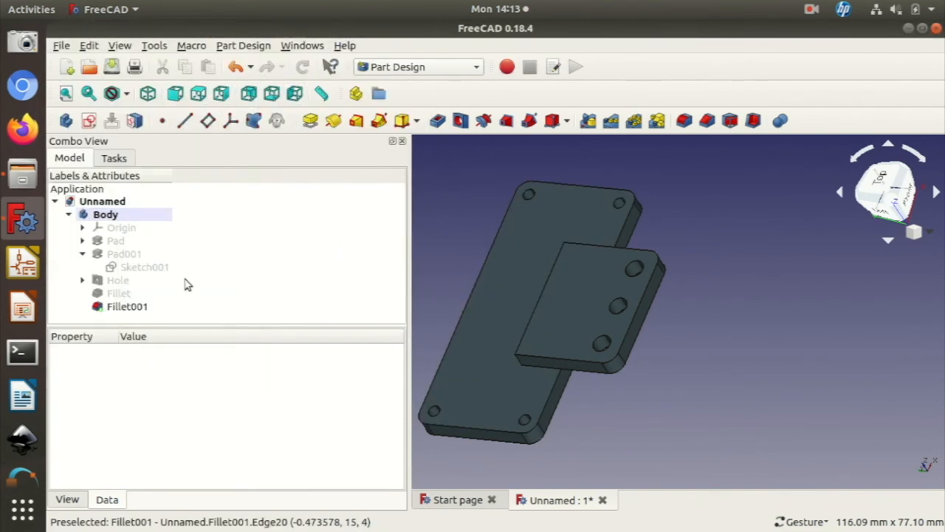
# Step: Set the transparency of the final fillet feature to 30 and check the see-through plate from different angles
pyautogui.click(123, 308)
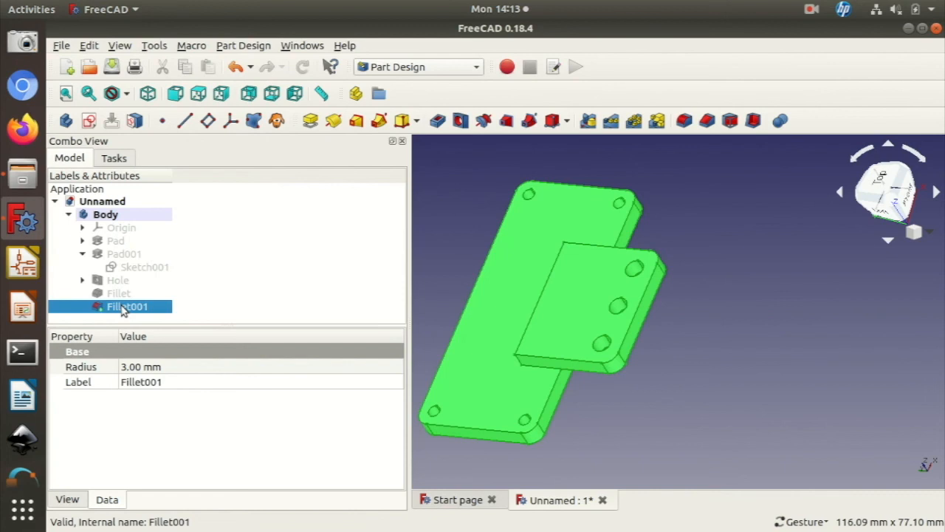
pyautogui.rightClick(123, 308)
pyautogui.click(175, 171)
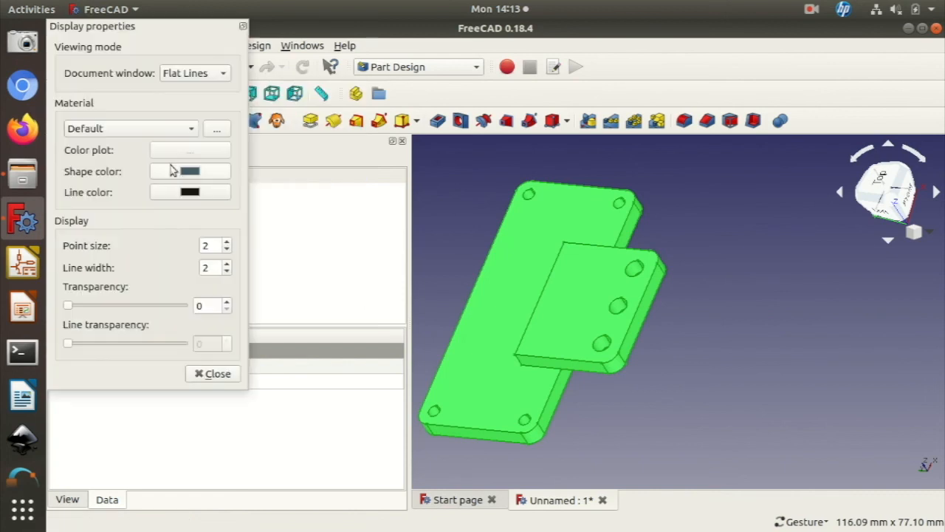
pyautogui.click(114, 305)
pyautogui.click(114, 305)
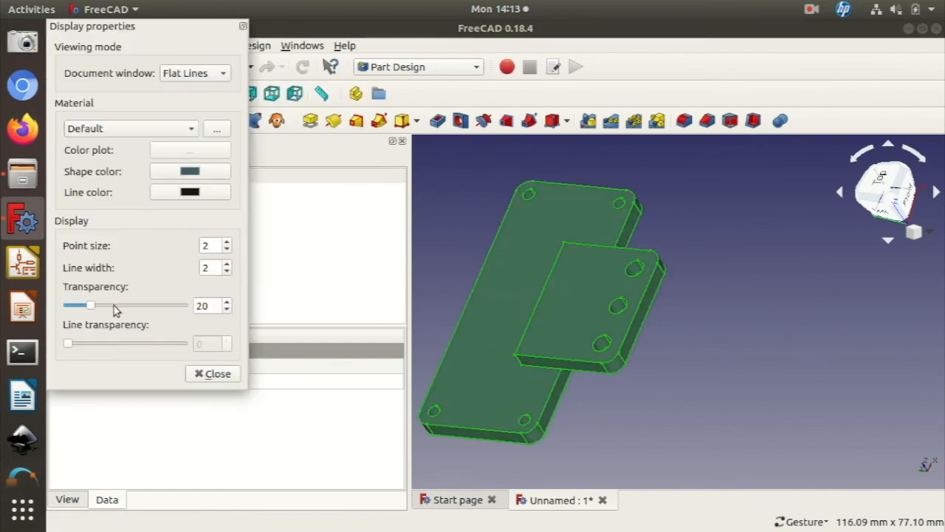
pyautogui.click(113, 305)
pyautogui.moveTo(466, 362); pyautogui.dragTo(561, 363)
pyautogui.click(587, 353)
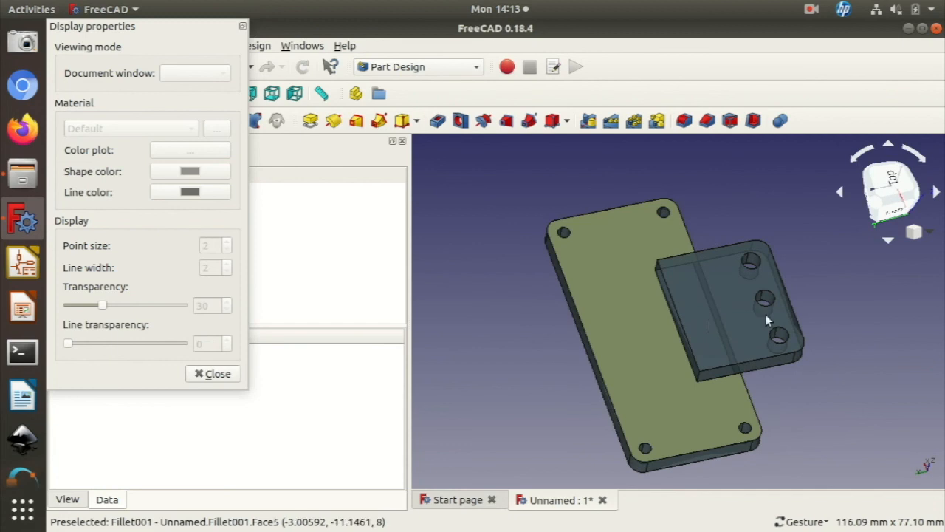
pyautogui.moveTo(837, 376); pyautogui.dragTo(760, 397)
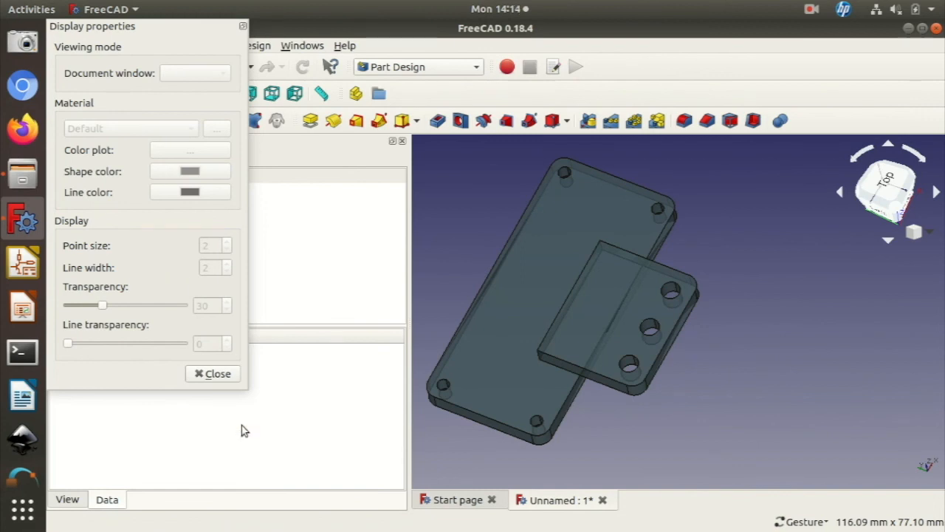
pyautogui.click(210, 374)
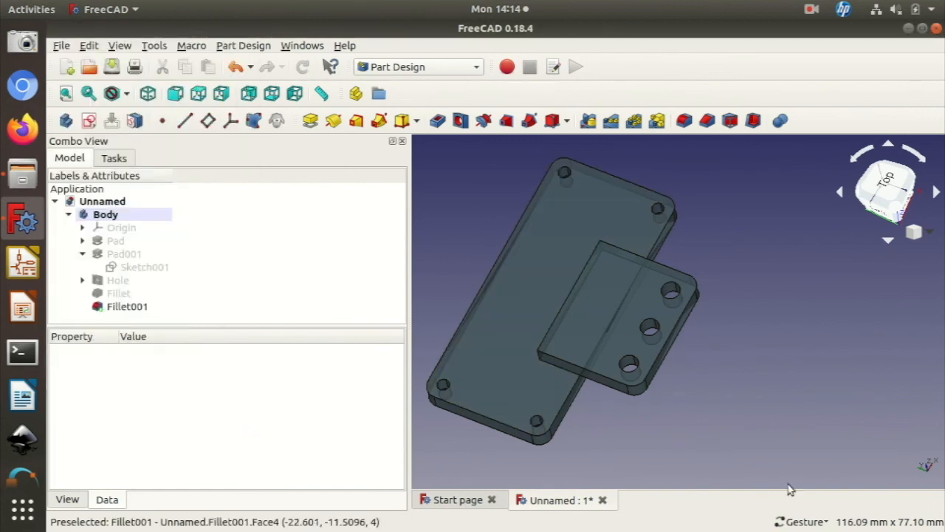
# Step: Examine the transparent plate from several angles, review the Body and its feature list, and select the final fillet
pyautogui.moveTo(766, 418); pyautogui.dragTo(743, 527)
pyautogui.moveTo(746, 520); pyautogui.dragTo(745, 512)
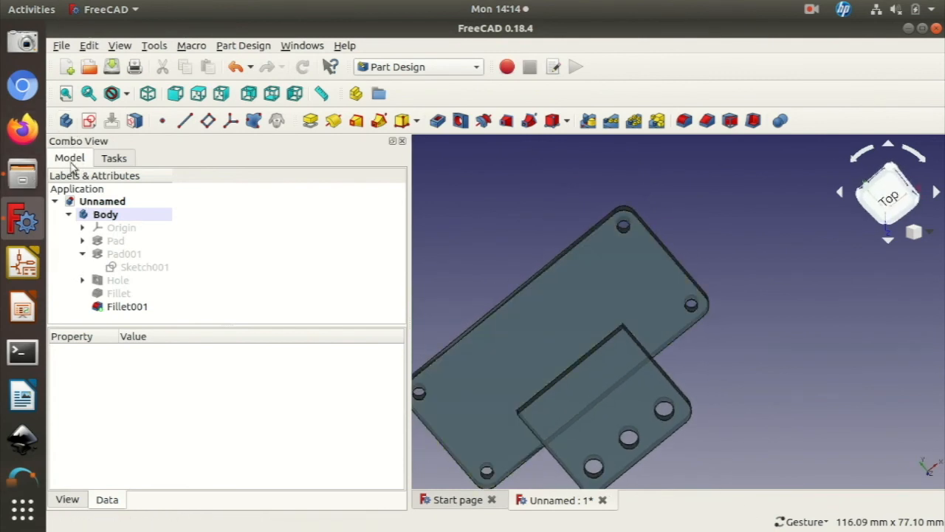
pyautogui.click(69, 214)
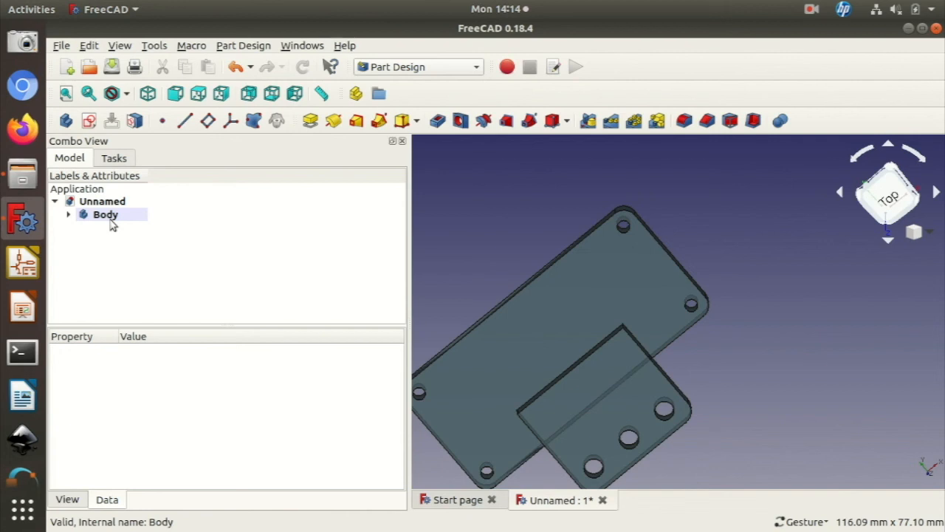
pyautogui.click(109, 220)
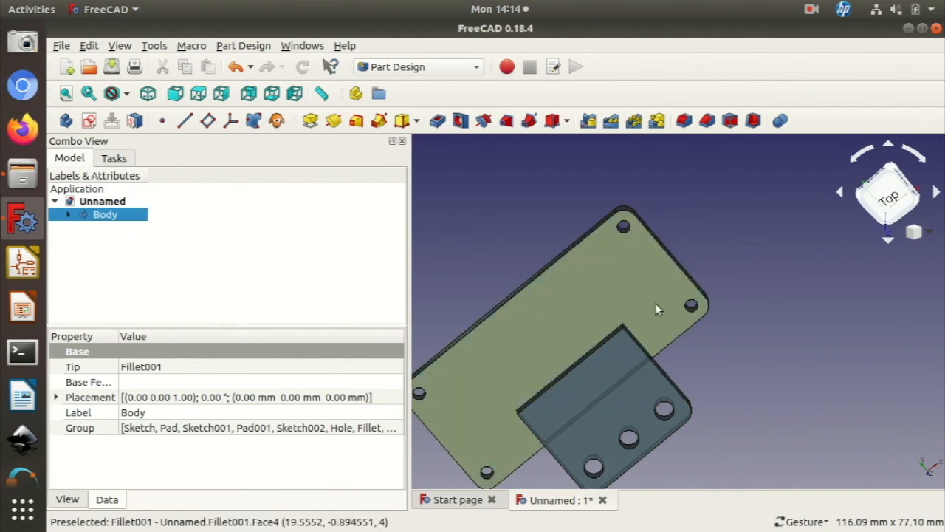
pyautogui.moveTo(705, 334); pyautogui.dragTo(767, 299)
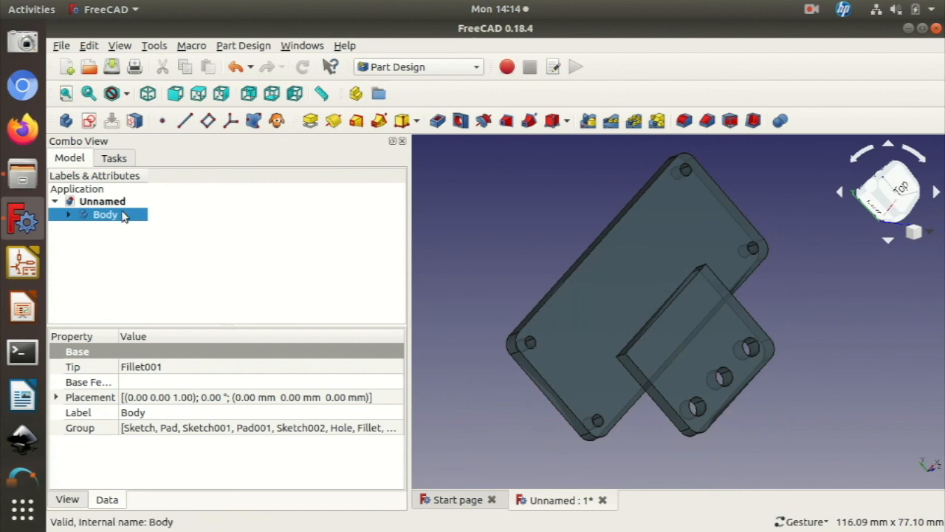
pyautogui.click(68, 227)
pyautogui.click(68, 214)
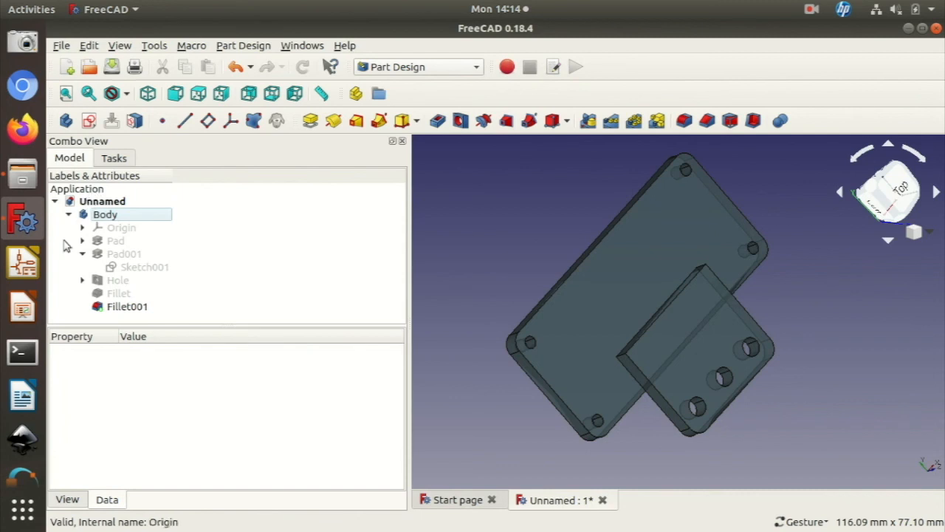
pyautogui.click(67, 216)
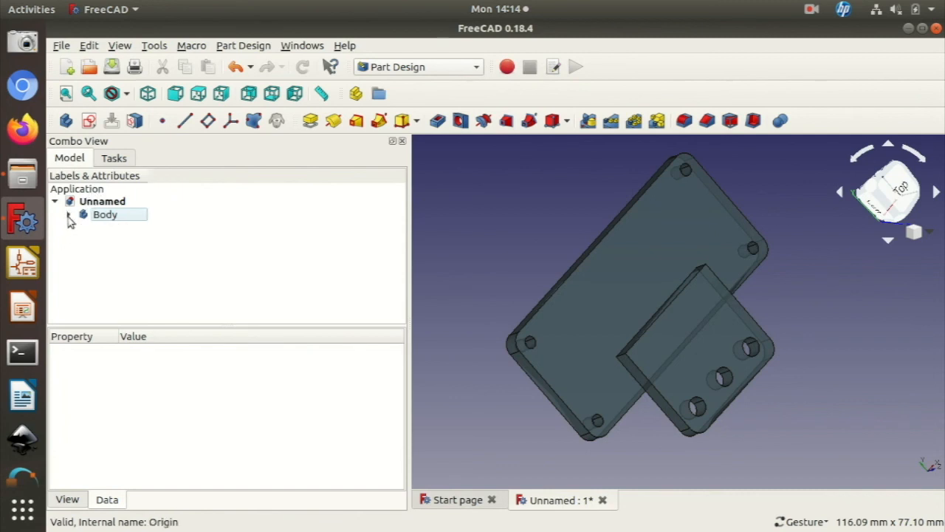
pyautogui.click(106, 217)
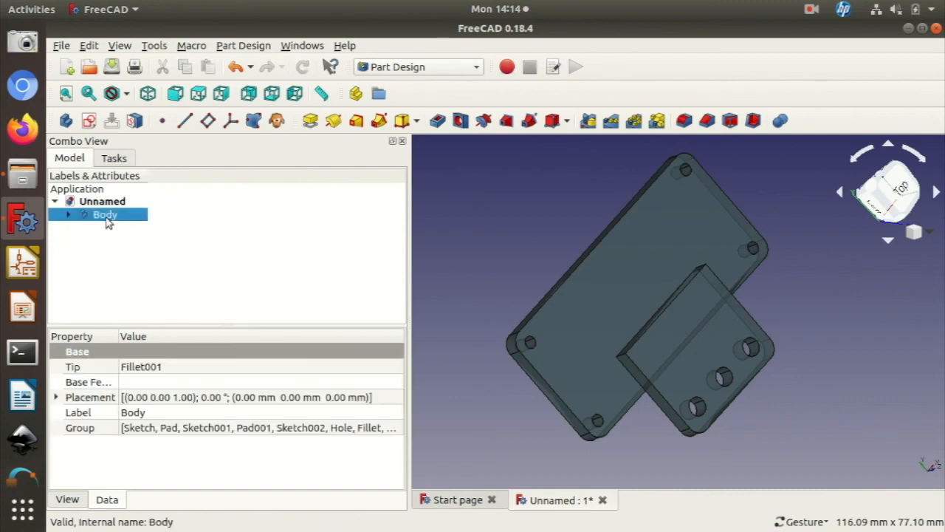
pyautogui.click(257, 47)
pyautogui.click(187, 287)
pyautogui.click(69, 214)
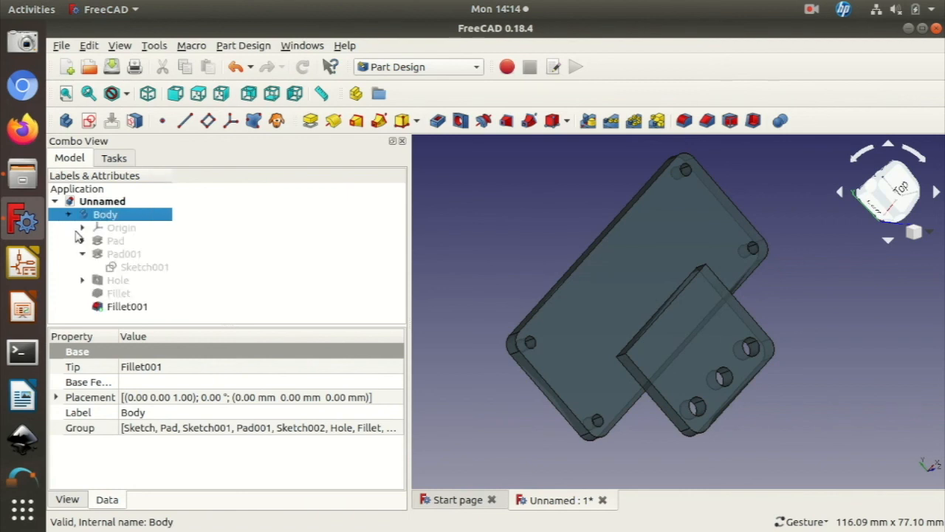
pyautogui.click(141, 306)
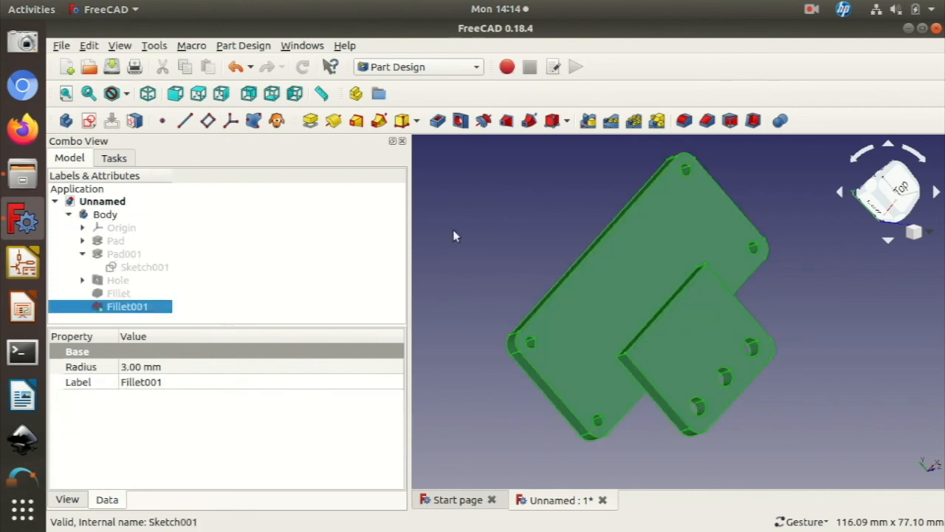
pyautogui.click(257, 46)
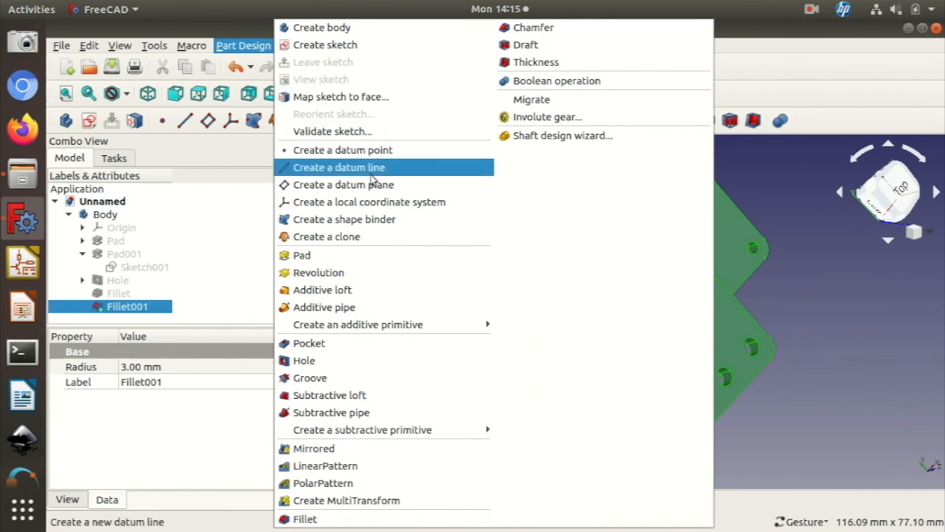
pyautogui.moveTo(364, 327)
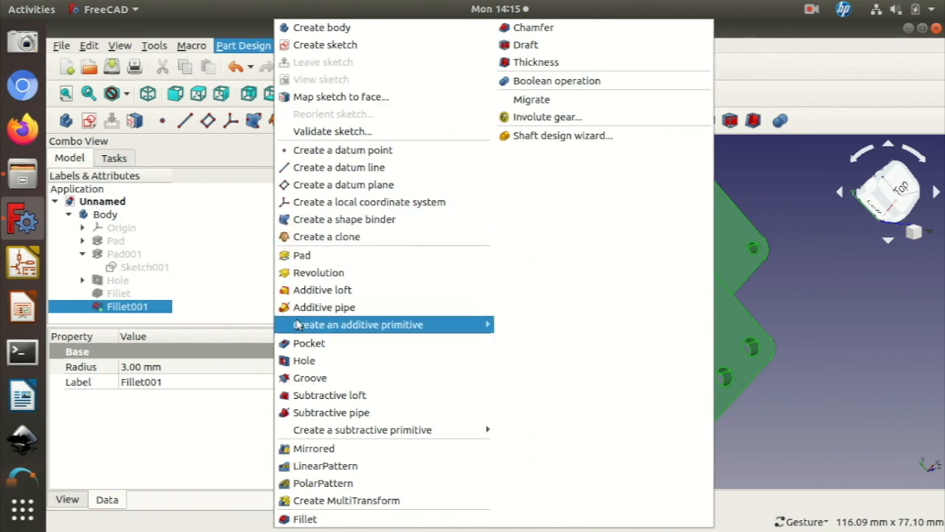
pyautogui.moveTo(298, 328)
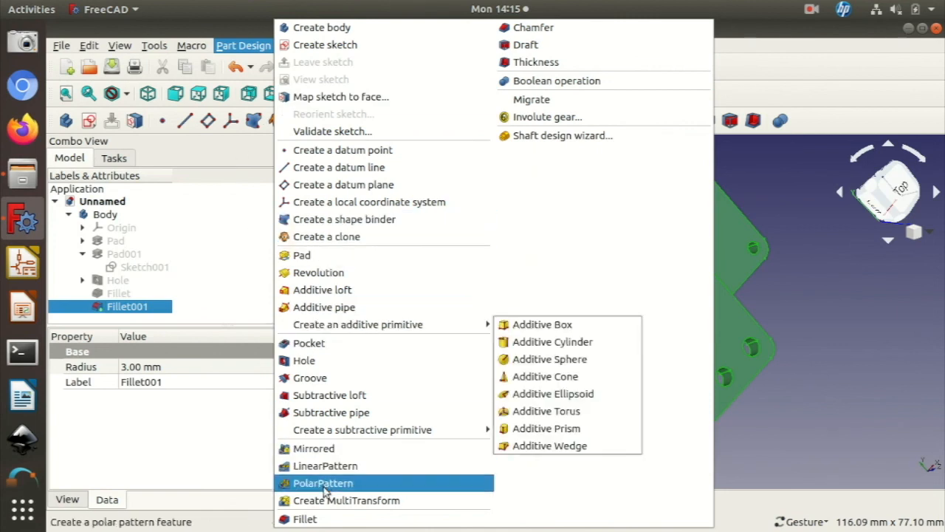
pyautogui.click(188, 232)
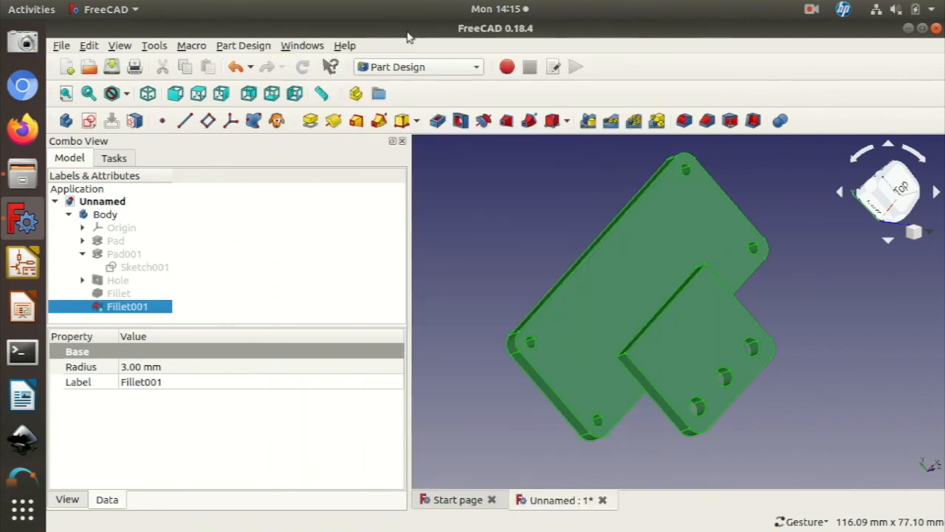
# Step: Switch to the Part workbench and create a simple copy of the final fillet feature
pyautogui.click(412, 65)
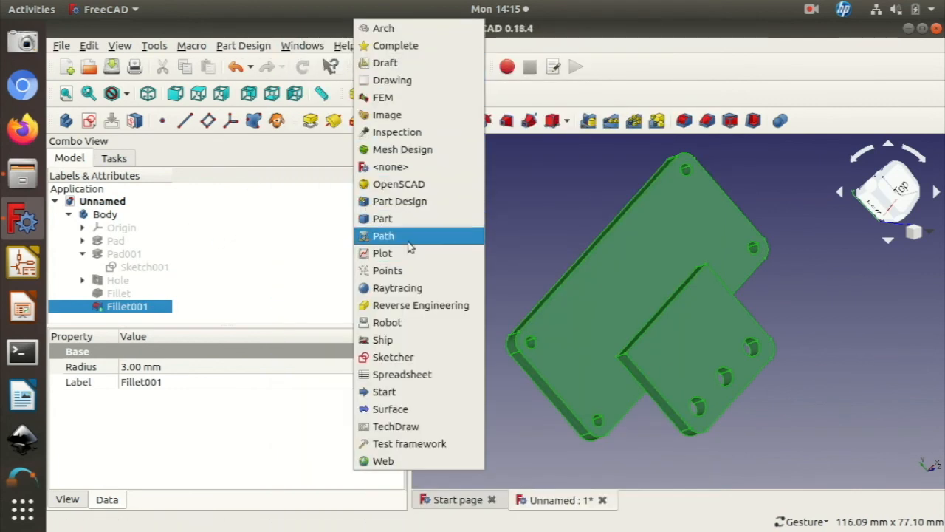
pyautogui.click(407, 218)
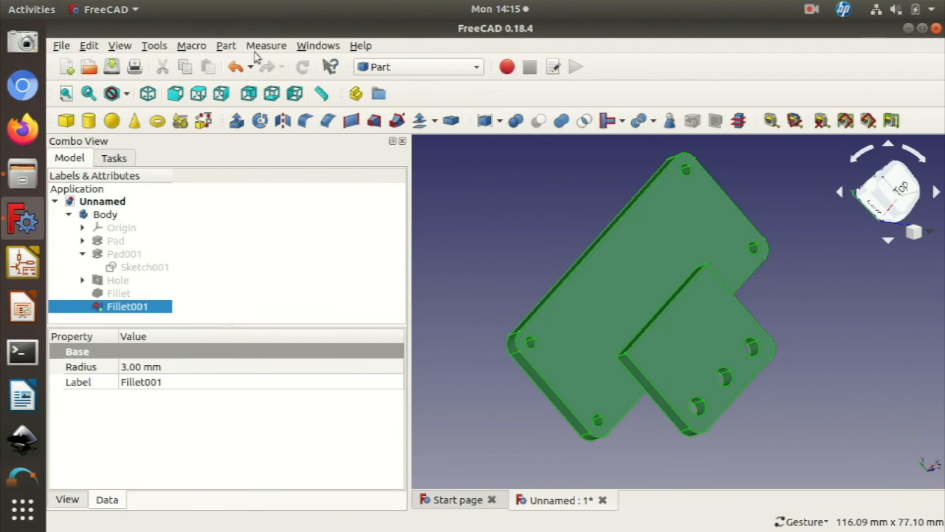
pyautogui.click(226, 45)
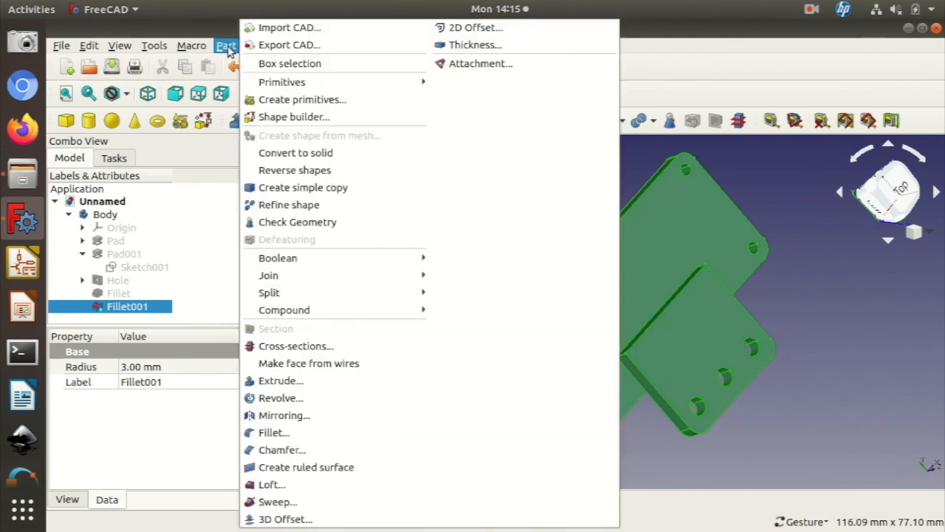
pyautogui.click(310, 189)
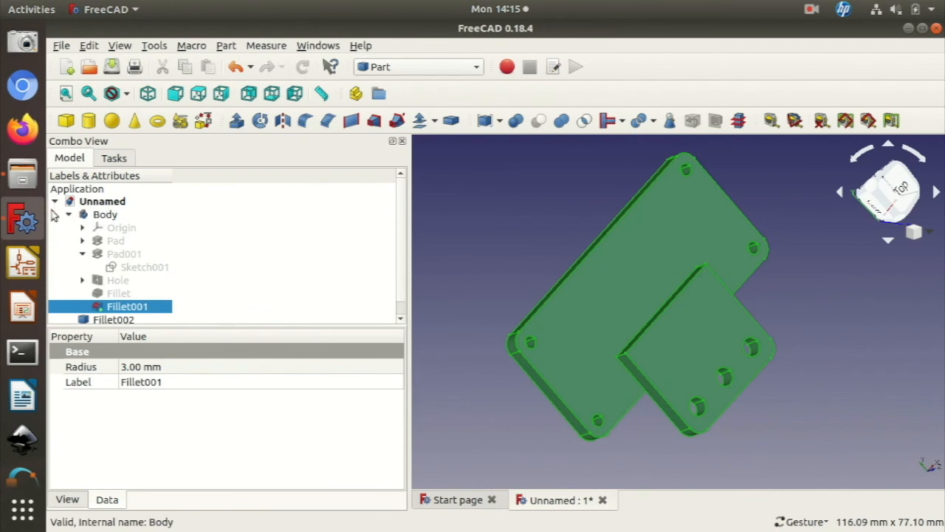
pyautogui.click(68, 214)
pyautogui.click(116, 231)
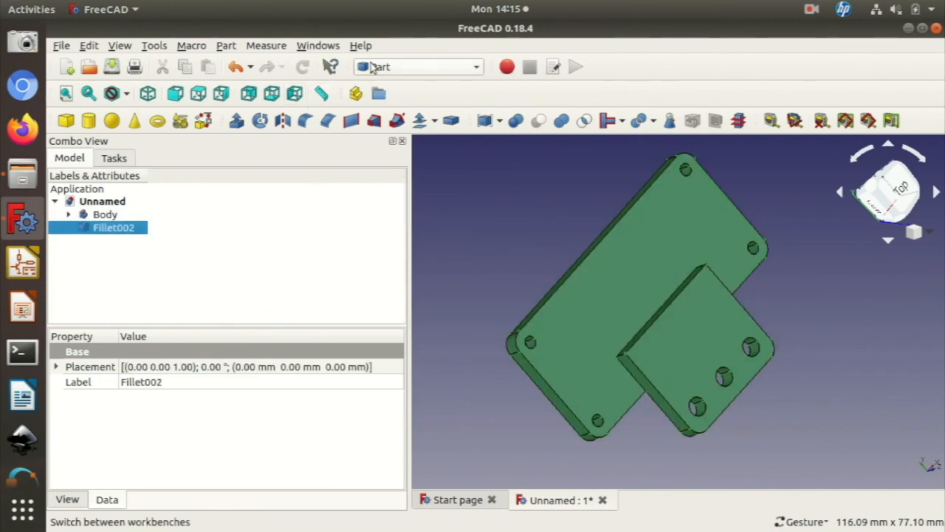
pyautogui.click(115, 240)
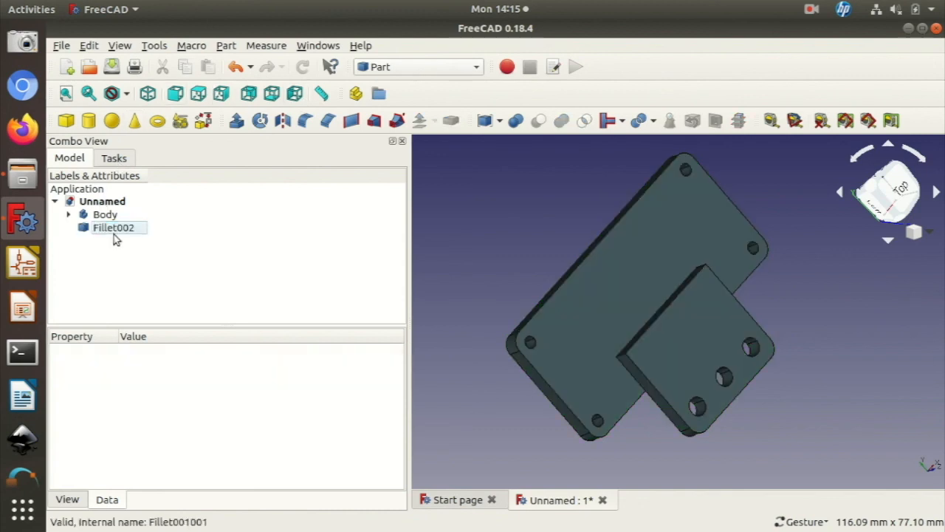
# Step: Shift the simple copy by about -5.80, -9.00 and -1.55 mm, rotate it 15° about Y, and delete the copy
pyautogui.doubleClick(114, 229)
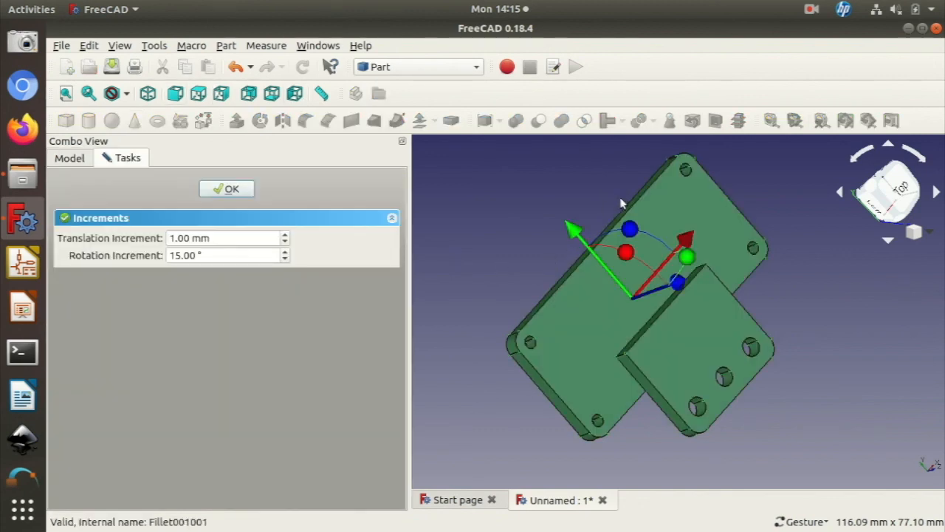
pyautogui.moveTo(574, 230); pyautogui.dragTo(672, 252)
pyautogui.moveTo(716, 290)
pyautogui.mouseDown()
pyautogui.moveTo(662, 302)
pyautogui.moveTo(625, 342)
pyautogui.moveTo(727, 273)
pyautogui.moveTo(668, 332)
pyautogui.moveTo(705, 283)
pyautogui.mouseUp()
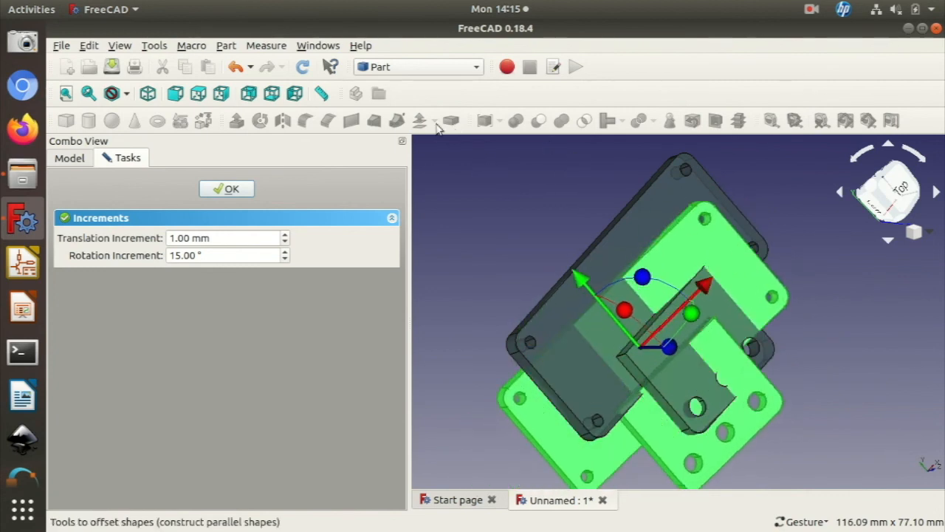
pyautogui.click(247, 189)
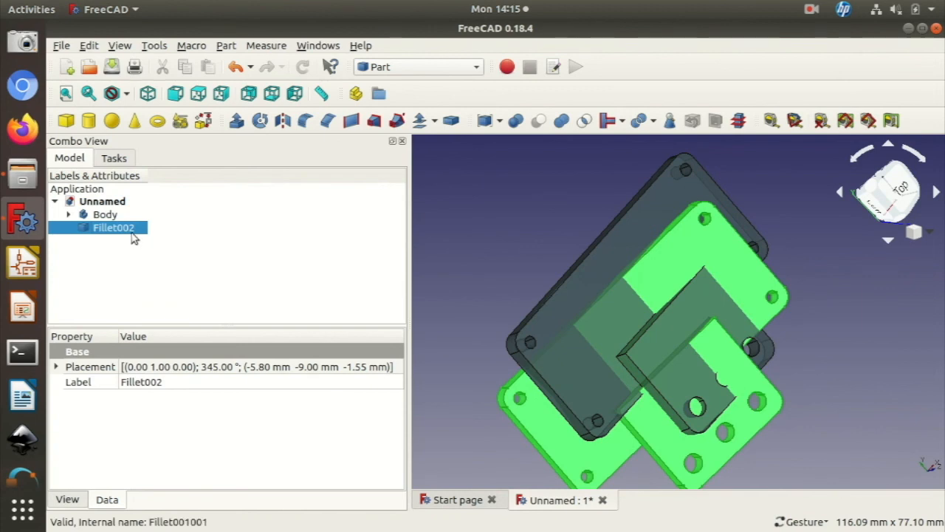
pyautogui.press('Delete')
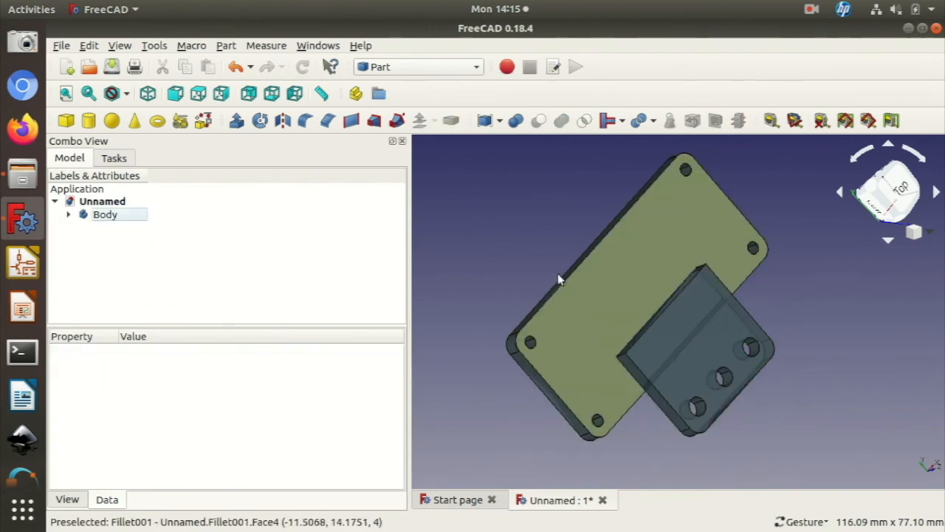
pyautogui.moveTo(515, 235); pyautogui.dragTo(509, 243)
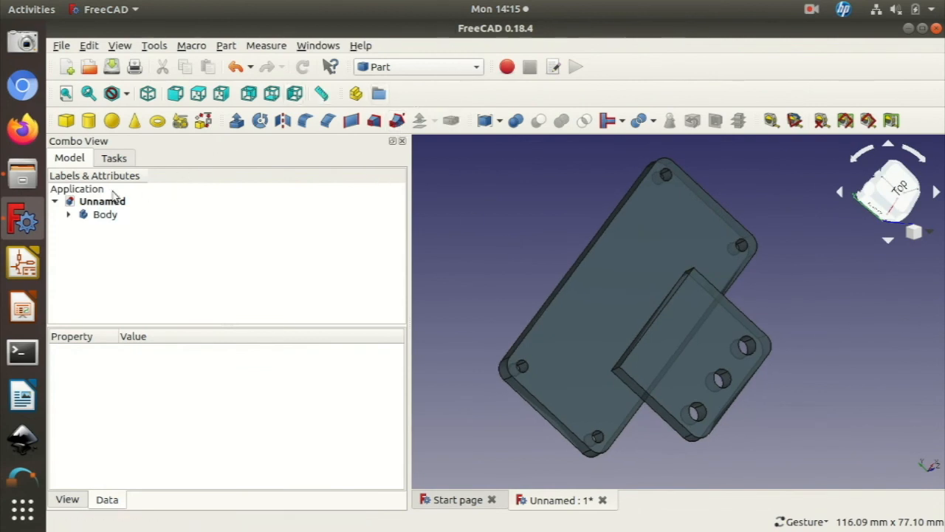
# Step: Export the final fillet feature from the Mesh Design workbench to the Desktop as an STL mesh named rpi_ZERO_bracket
pyautogui.click(68, 215)
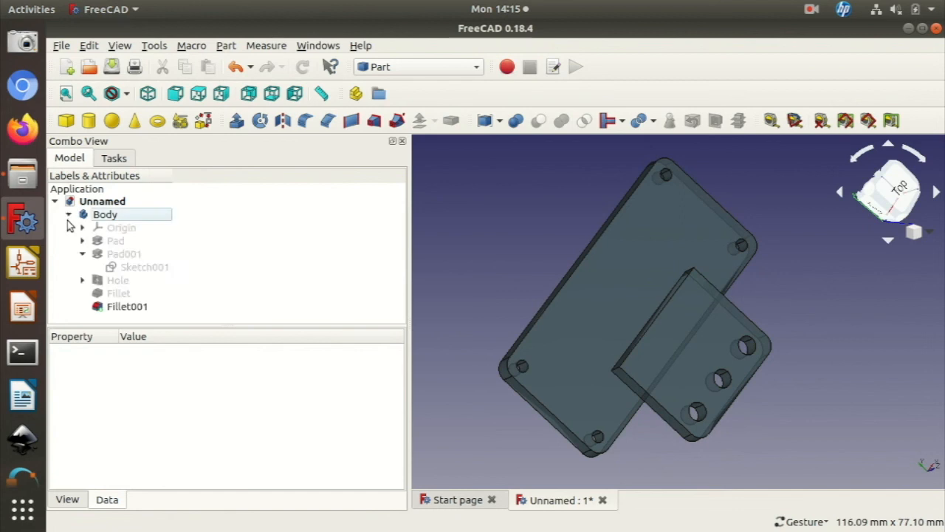
pyautogui.click(127, 309)
pyautogui.click(436, 67)
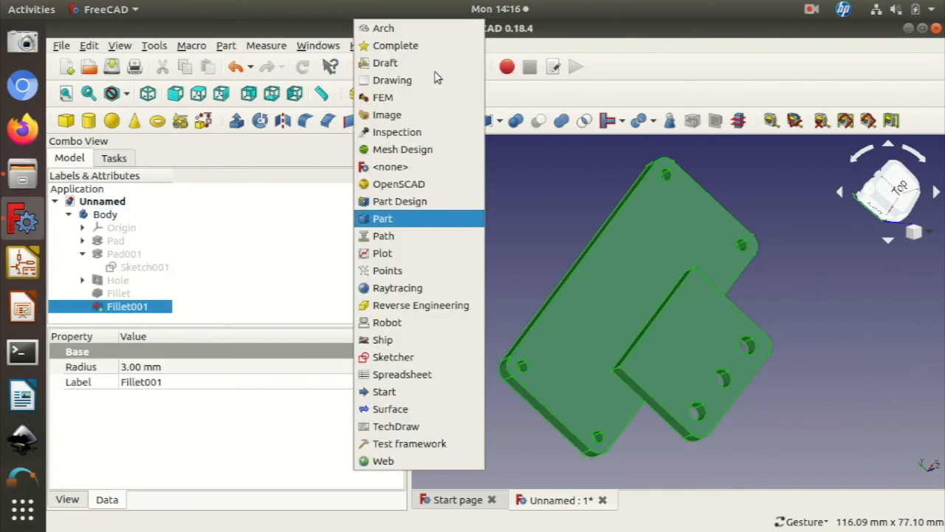
pyautogui.click(439, 150)
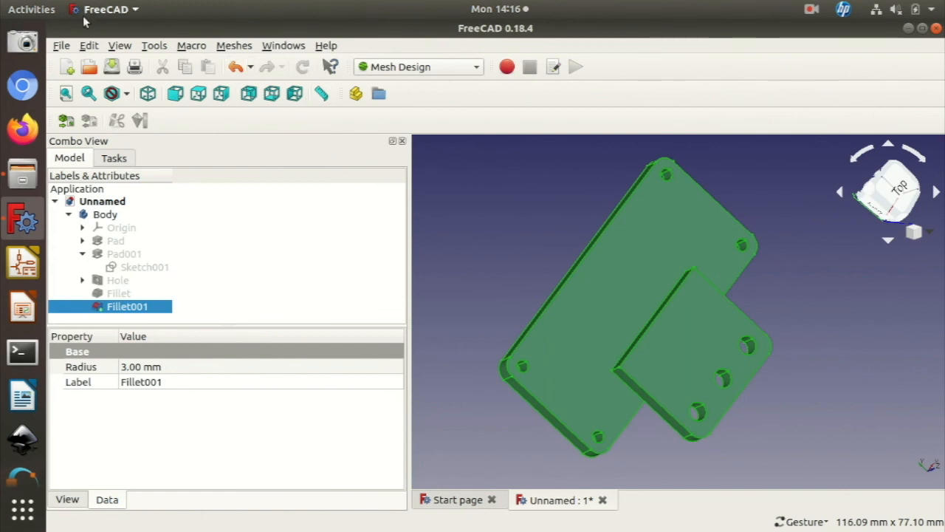
pyautogui.click(66, 45)
pyautogui.click(103, 223)
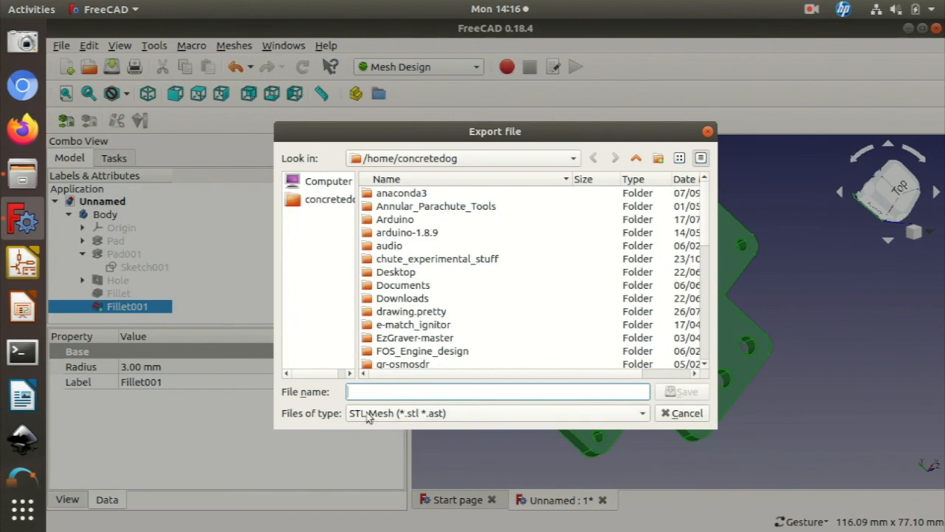
pyautogui.write('pi_ZERO_bracket')
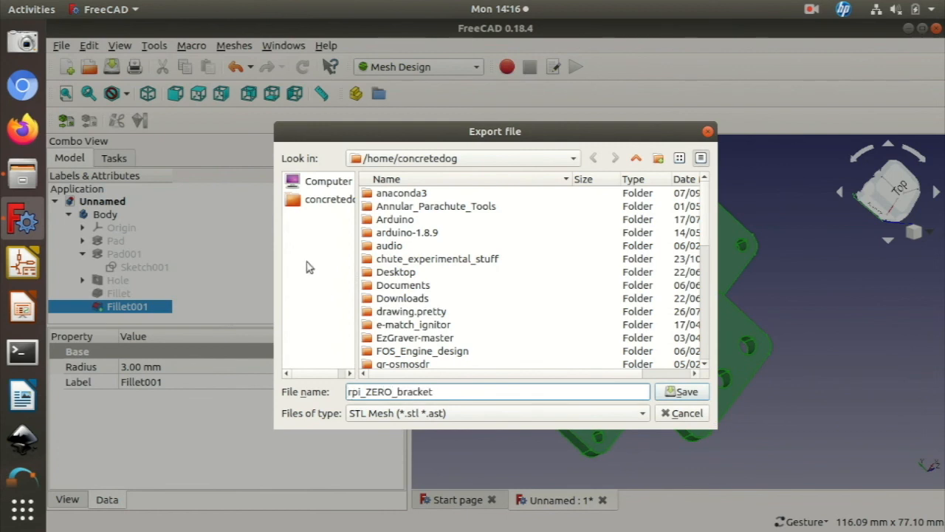
pyautogui.click(415, 284)
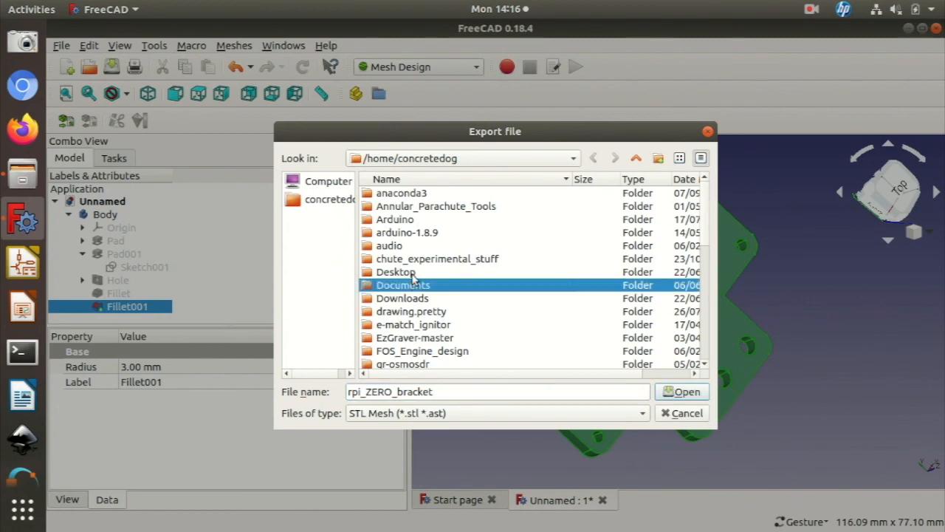
pyautogui.doubleClick(412, 273)
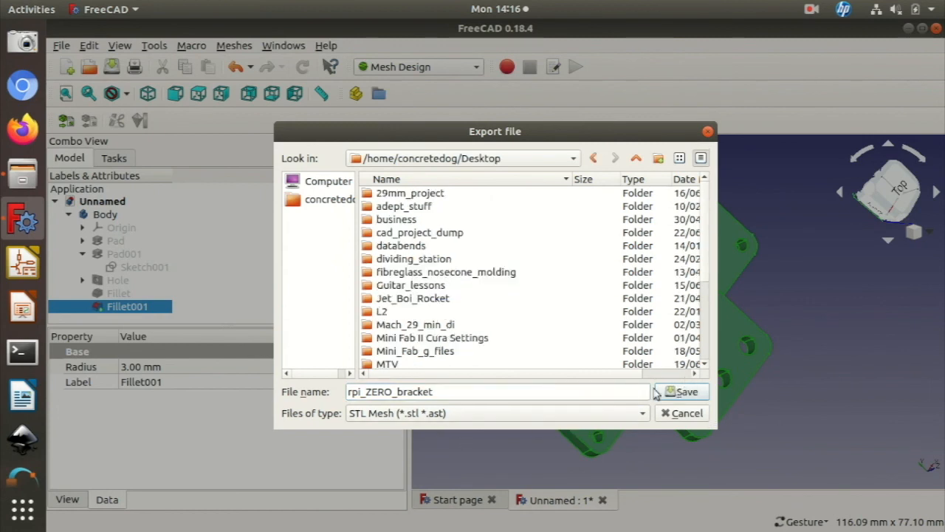
pyautogui.click(684, 393)
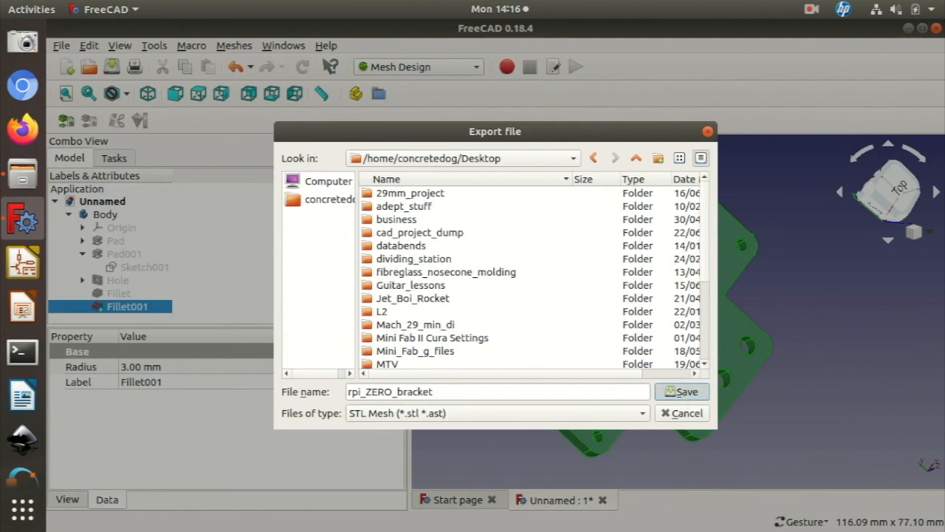
# Step: Minimize FreeCAD, launch PrusaSlicer from the desktop, and import rpi_ZERO_bracket.stl from the Desktop folder
pyautogui.click(909, 29)
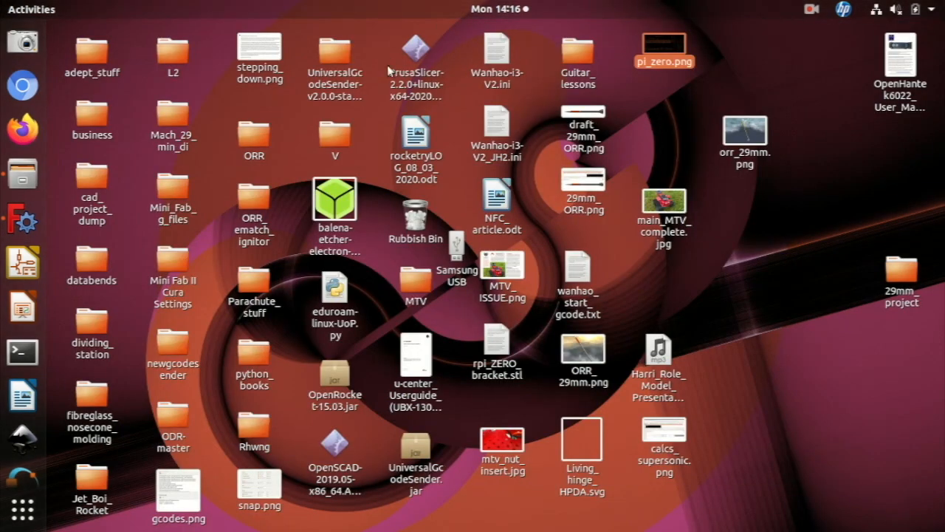
pyautogui.click(412, 63)
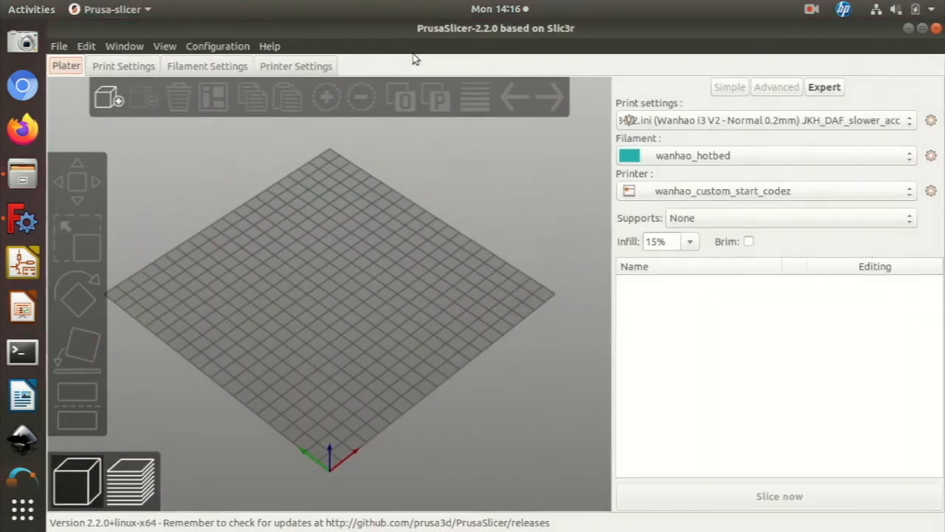
pyautogui.click(59, 47)
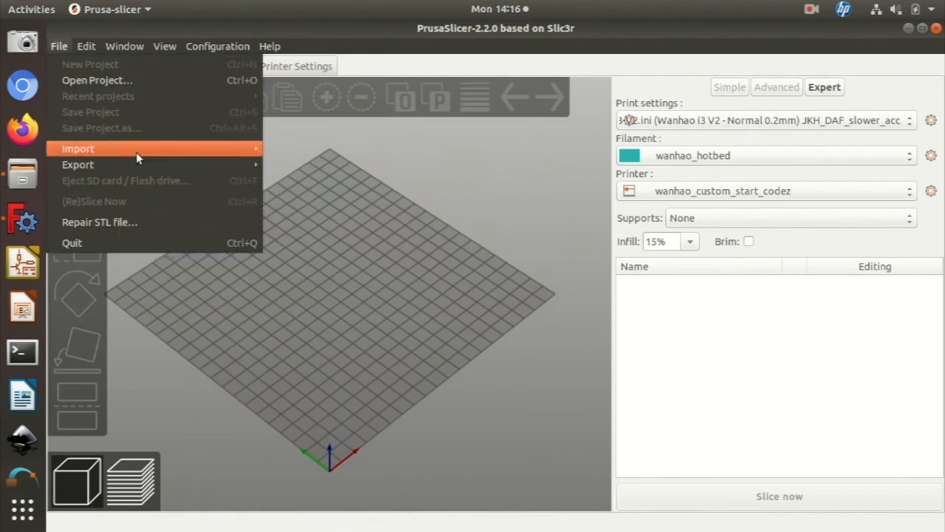
pyautogui.moveTo(144, 155)
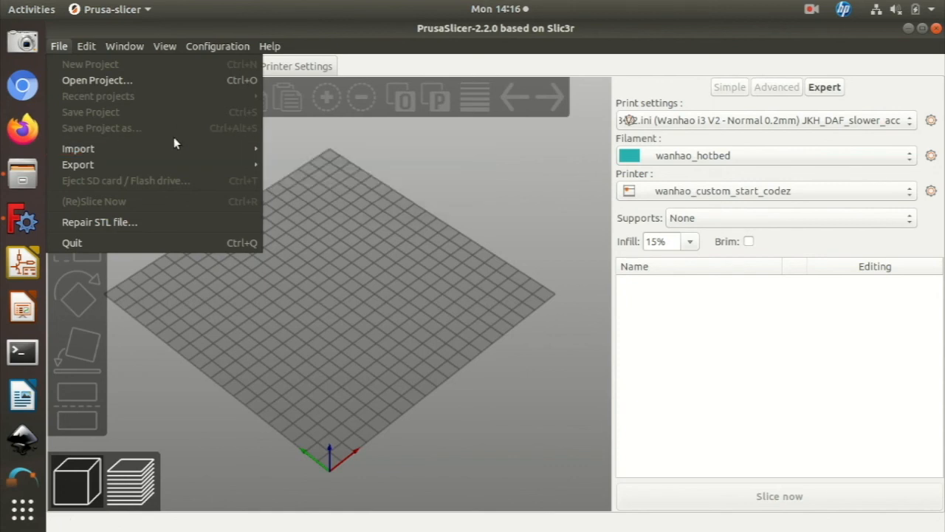
pyautogui.moveTo(175, 147)
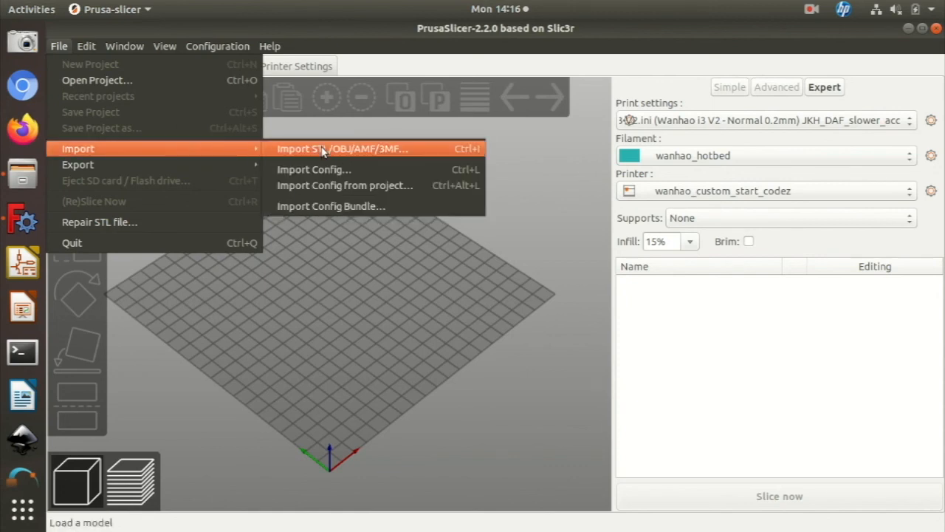
pyautogui.click(322, 150)
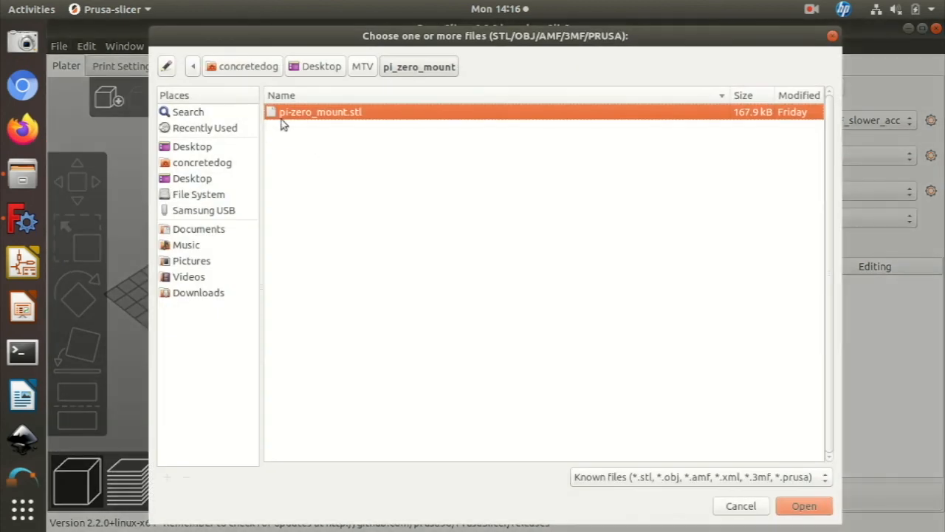
pyautogui.click(190, 130)
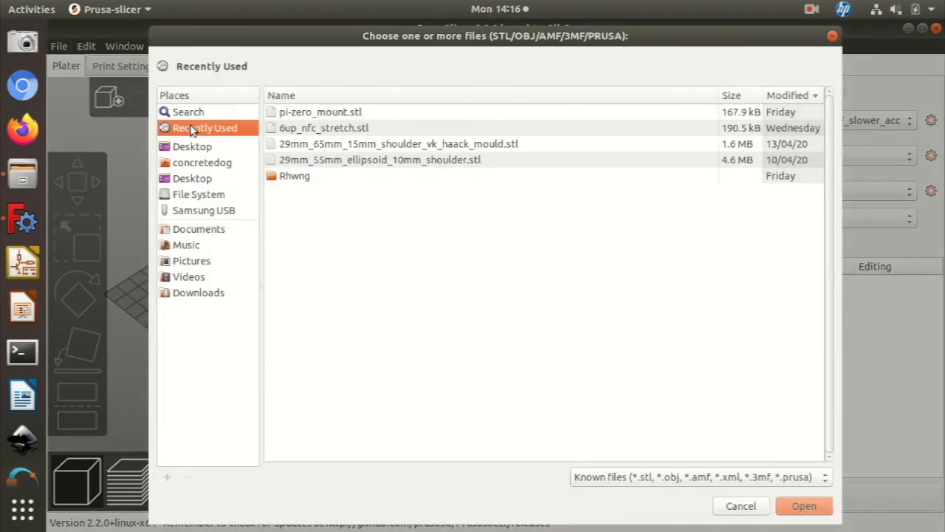
pyautogui.click(189, 179)
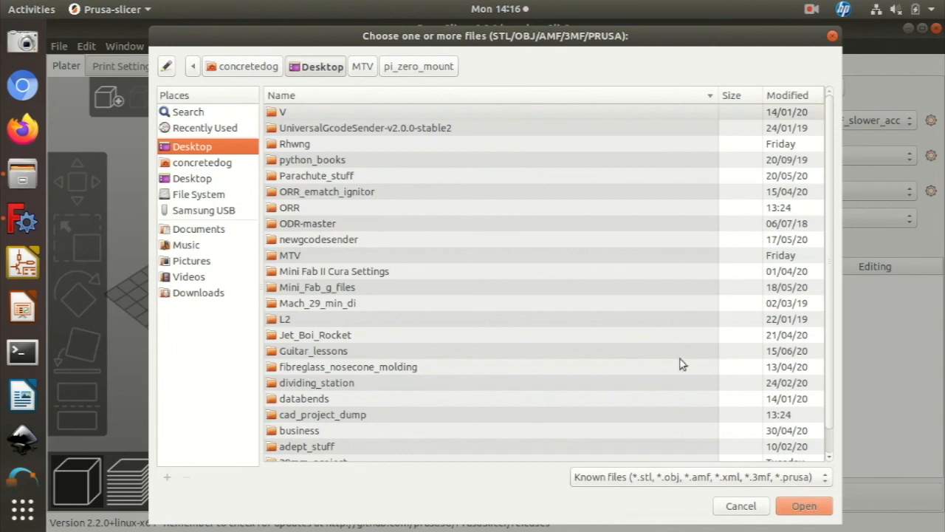
pyautogui.scroll(-1, 835, 320)
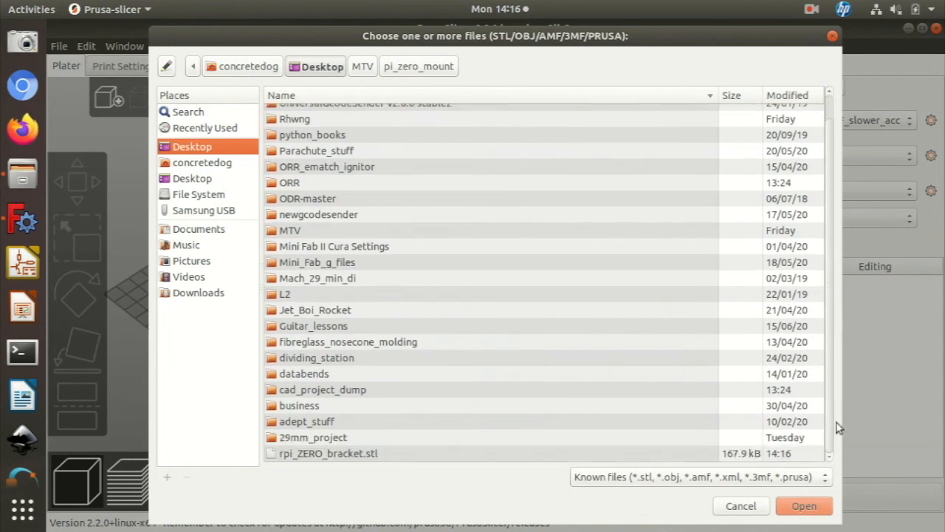
pyautogui.doubleClick(345, 454)
# Step: Set the print supports to Everywhere and check the overhanging three-hole plate from the side
pyautogui.moveTo(416, 340); pyautogui.dragTo(401, 389)
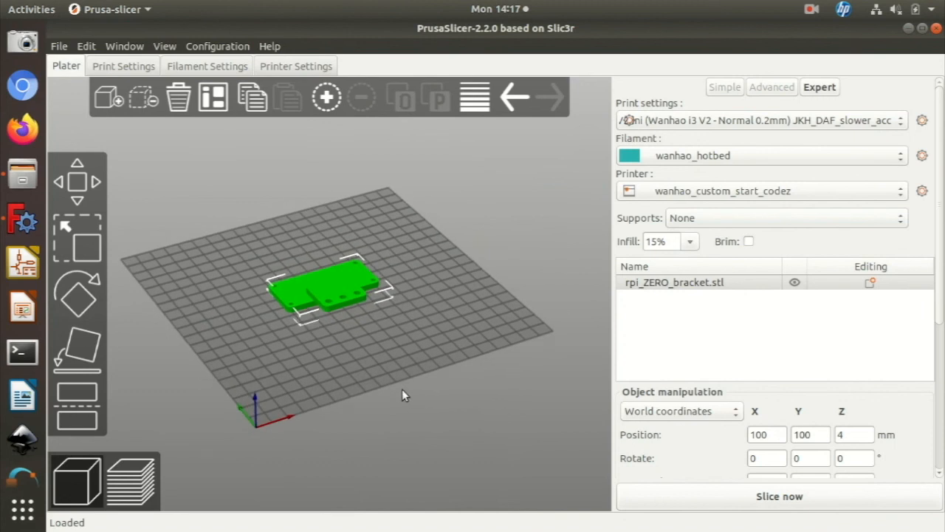
pyautogui.click(711, 217)
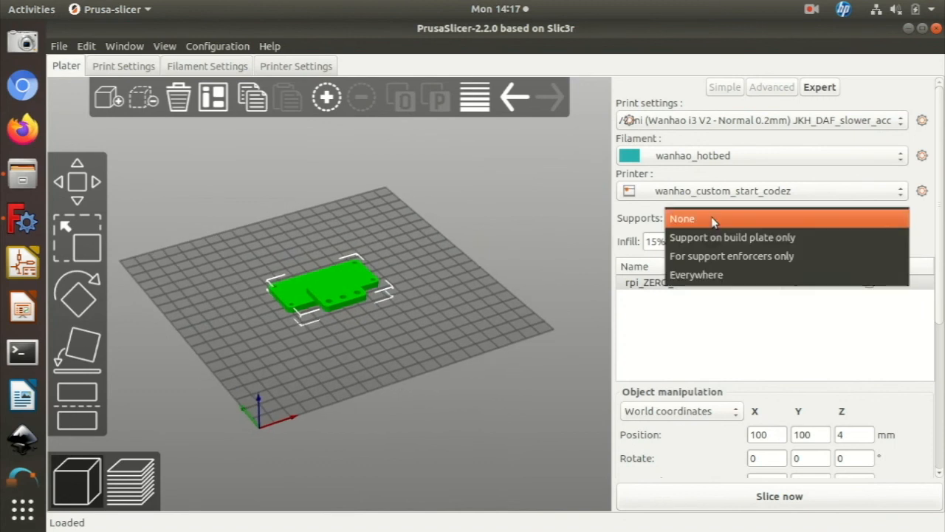
pyautogui.click(696, 274)
pyautogui.moveTo(348, 332); pyautogui.dragTo(362, 302)
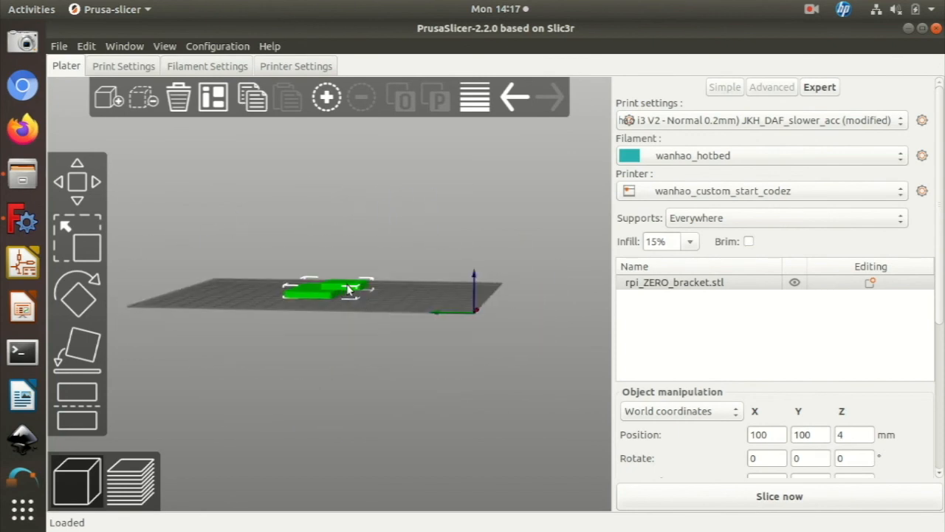
pyautogui.scroll(5, 348, 288)
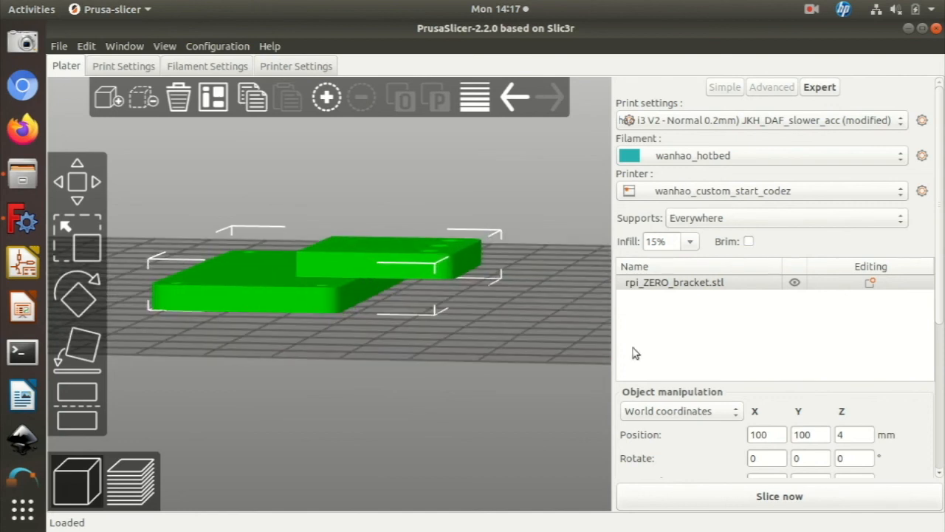
pyautogui.moveTo(537, 327); pyautogui.dragTo(502, 333)
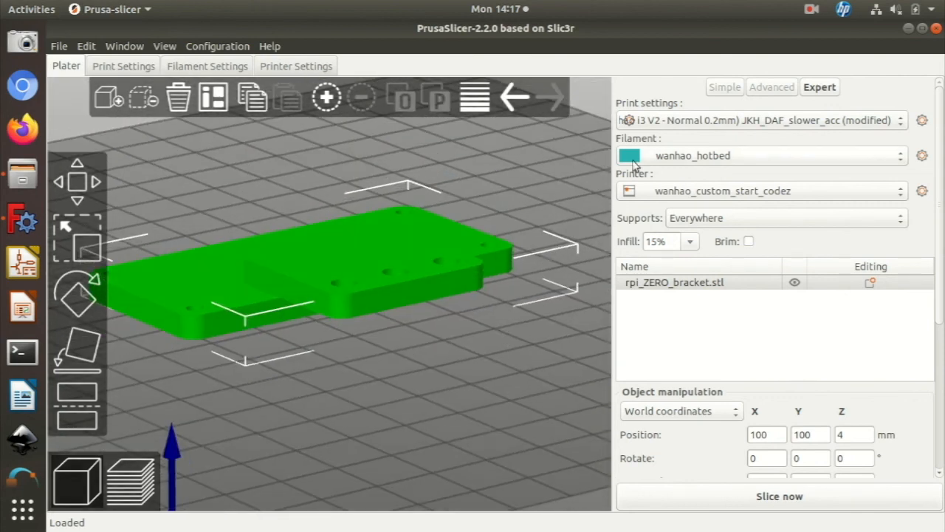
pyautogui.click(713, 218)
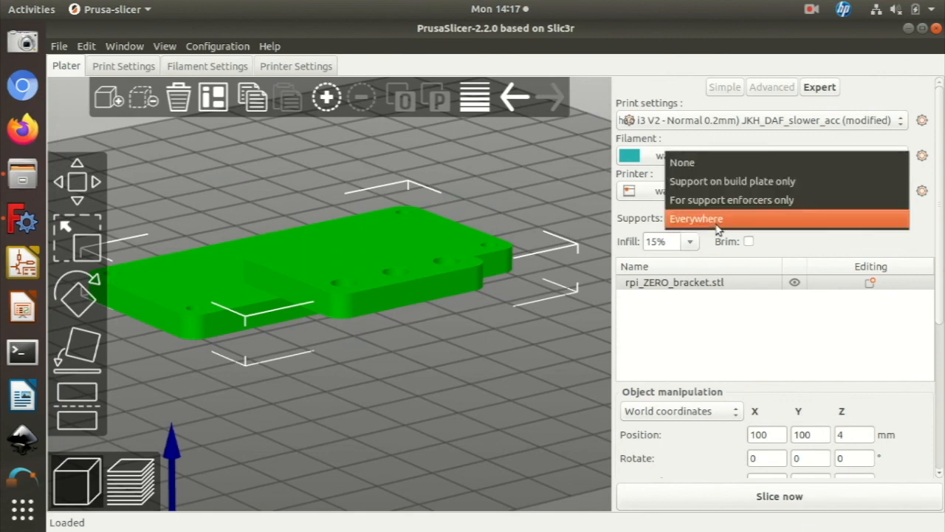
pyautogui.click(717, 219)
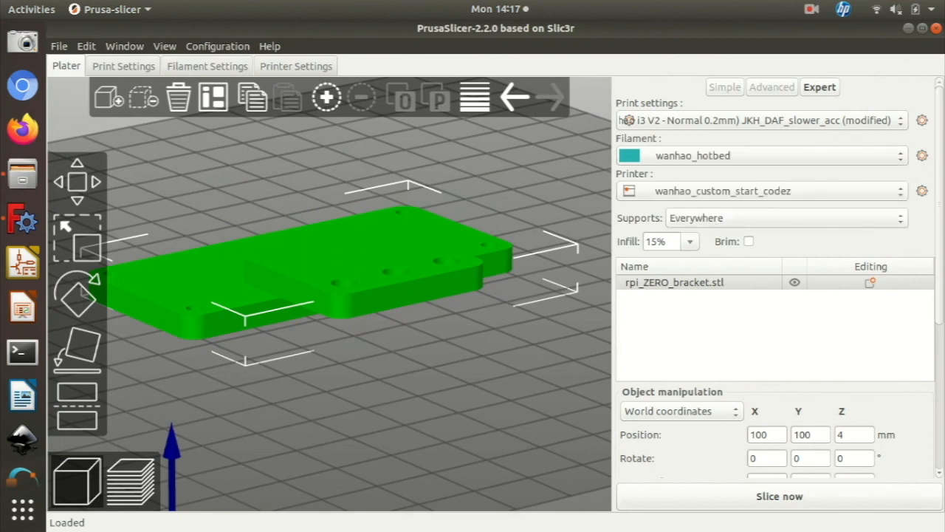
# Step: Slice the bracket and inspect the support material beneath the raised plate in the layer preview
pyautogui.click(792, 494)
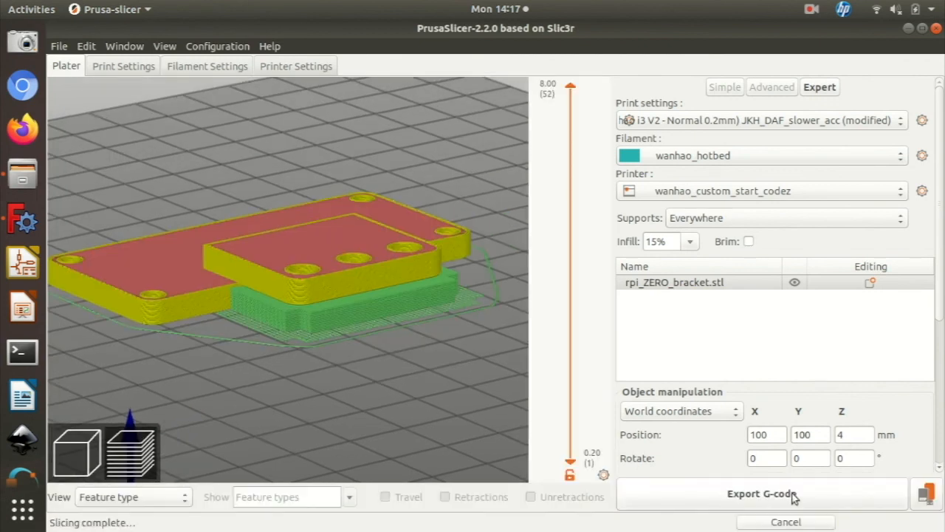
pyautogui.moveTo(336, 347); pyautogui.dragTo(414, 382)
pyautogui.moveTo(454, 338); pyautogui.dragTo(375, 316)
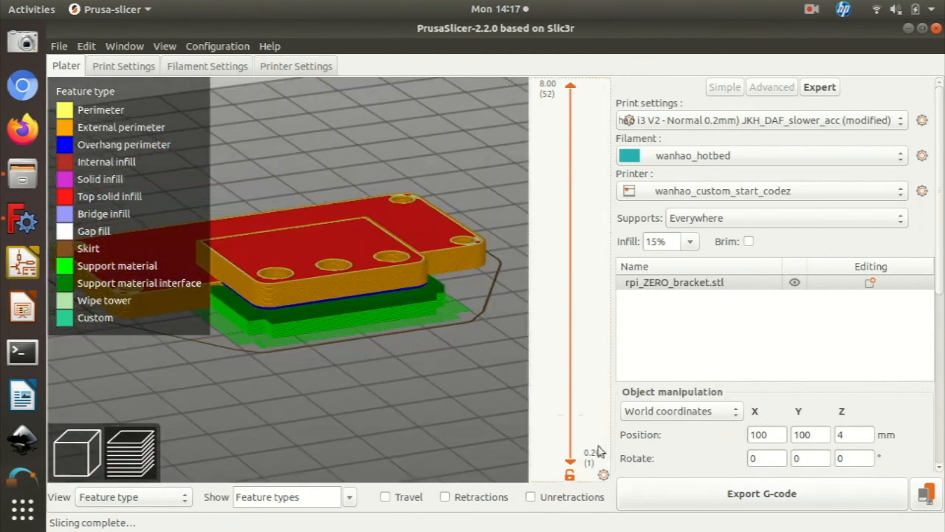
# Step: Bring up the G-code export for the sliced bracket and cancel it without saving
pyautogui.click(822, 502)
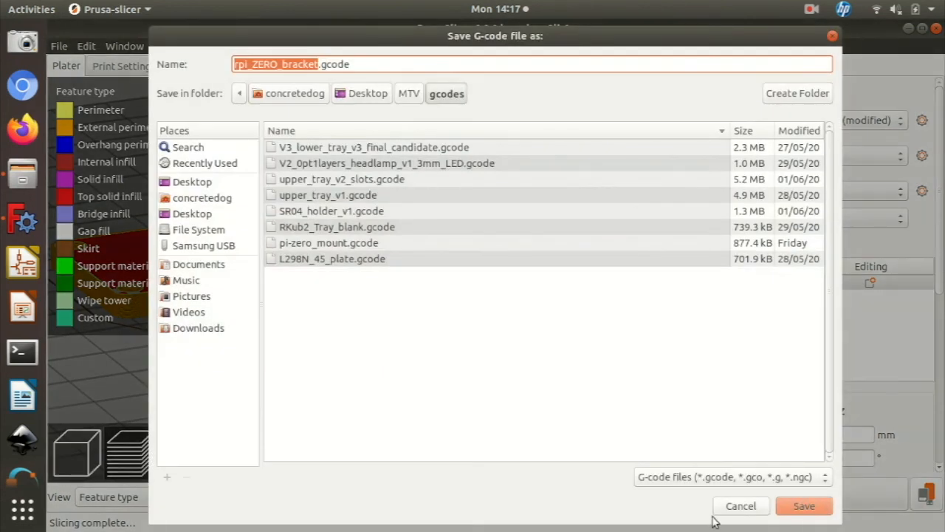
pyautogui.click(741, 506)
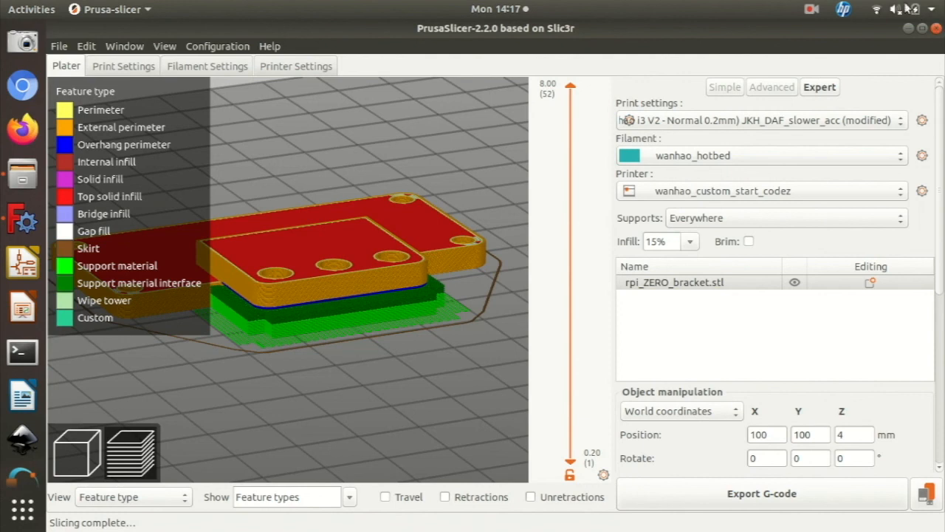
pyautogui.click(812, 12)
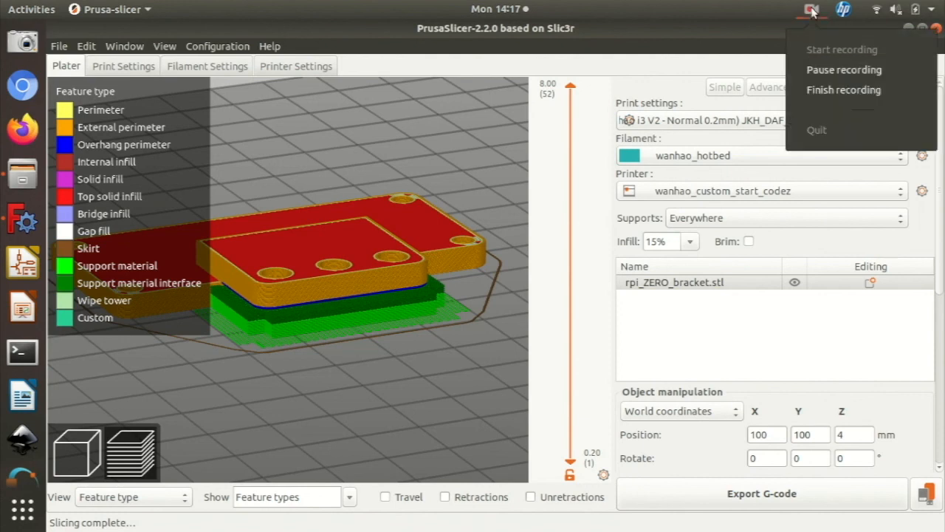